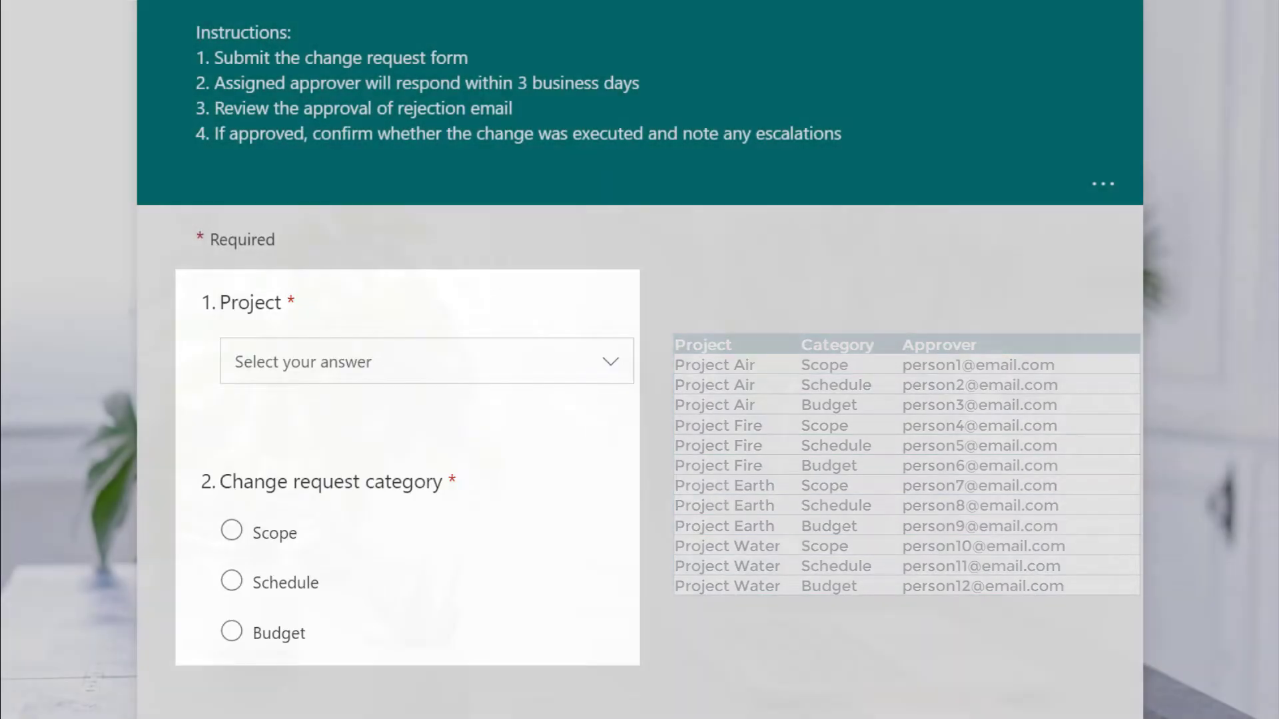
Step: Scroll through the form to review Rationale for change request, Effective date and the Submit button
{"action": "scroll", "coordinate": [639, 360], "scroll_direction": "down", "scroll_amount": 2}
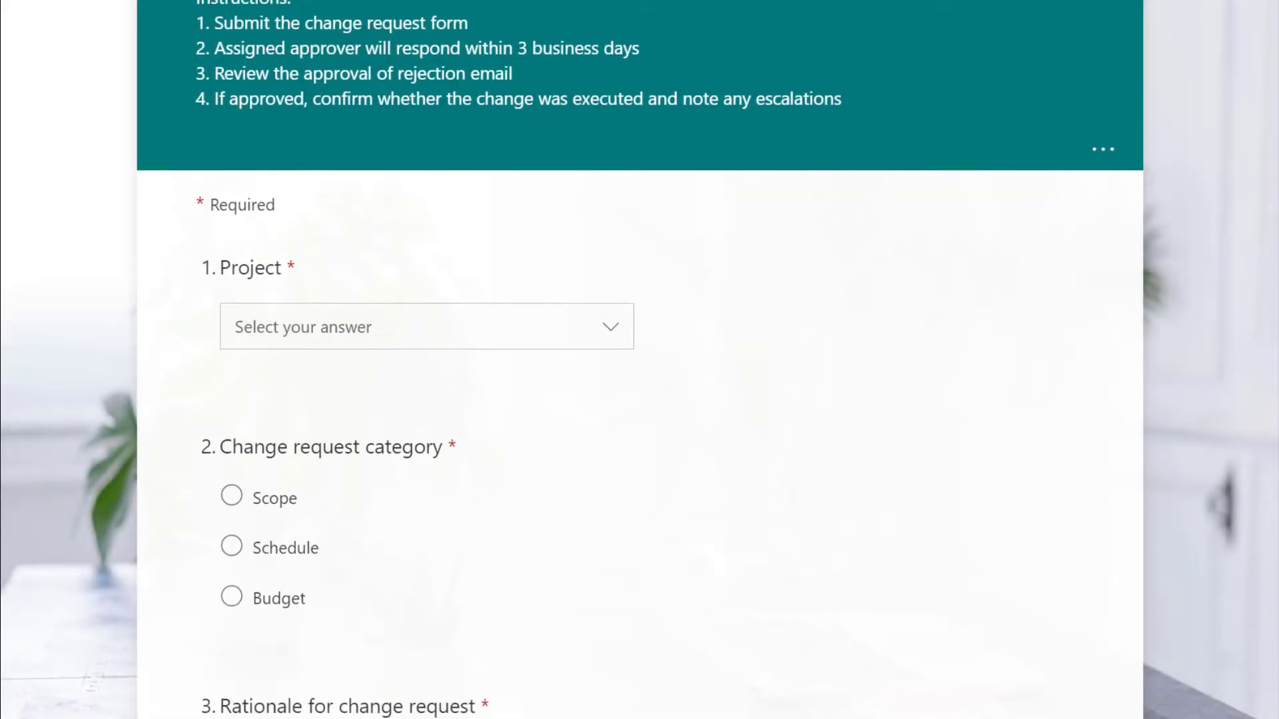
{"action": "scroll", "coordinate": [639, 360], "scroll_direction": "down", "scroll_amount": 3}
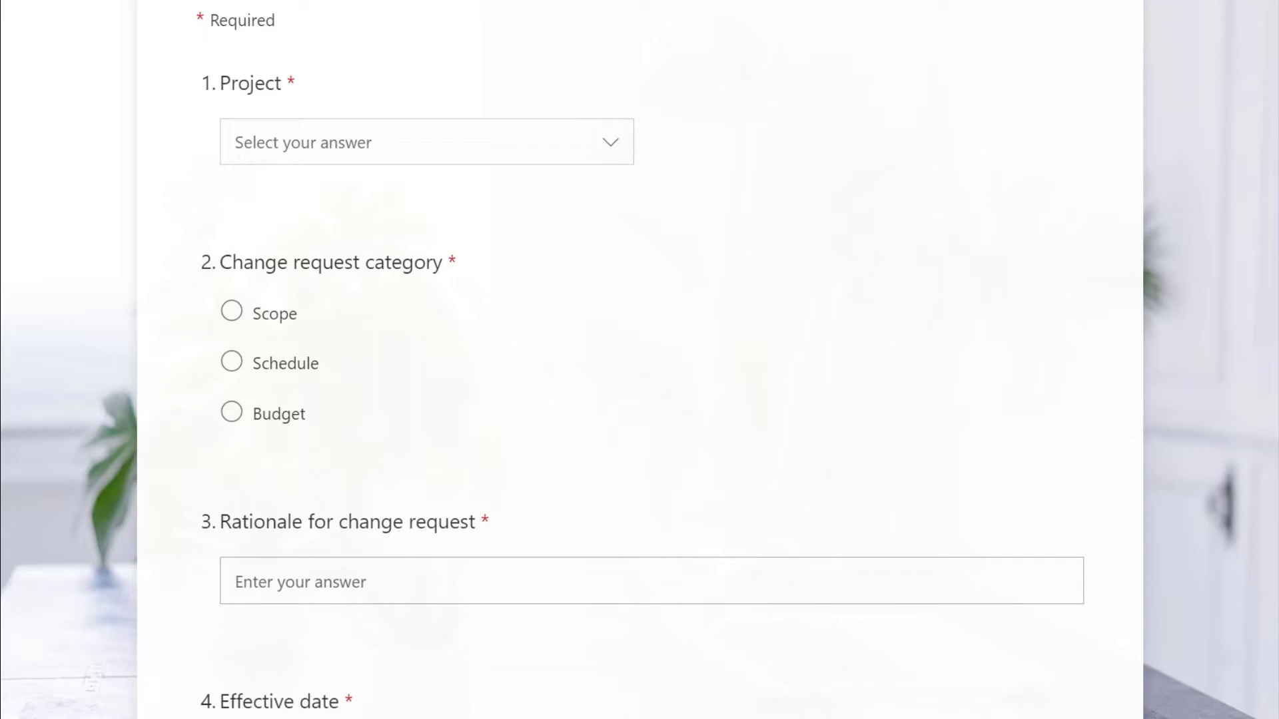
{"action": "scroll", "coordinate": [639, 359], "scroll_direction": "down", "scroll_amount": 1}
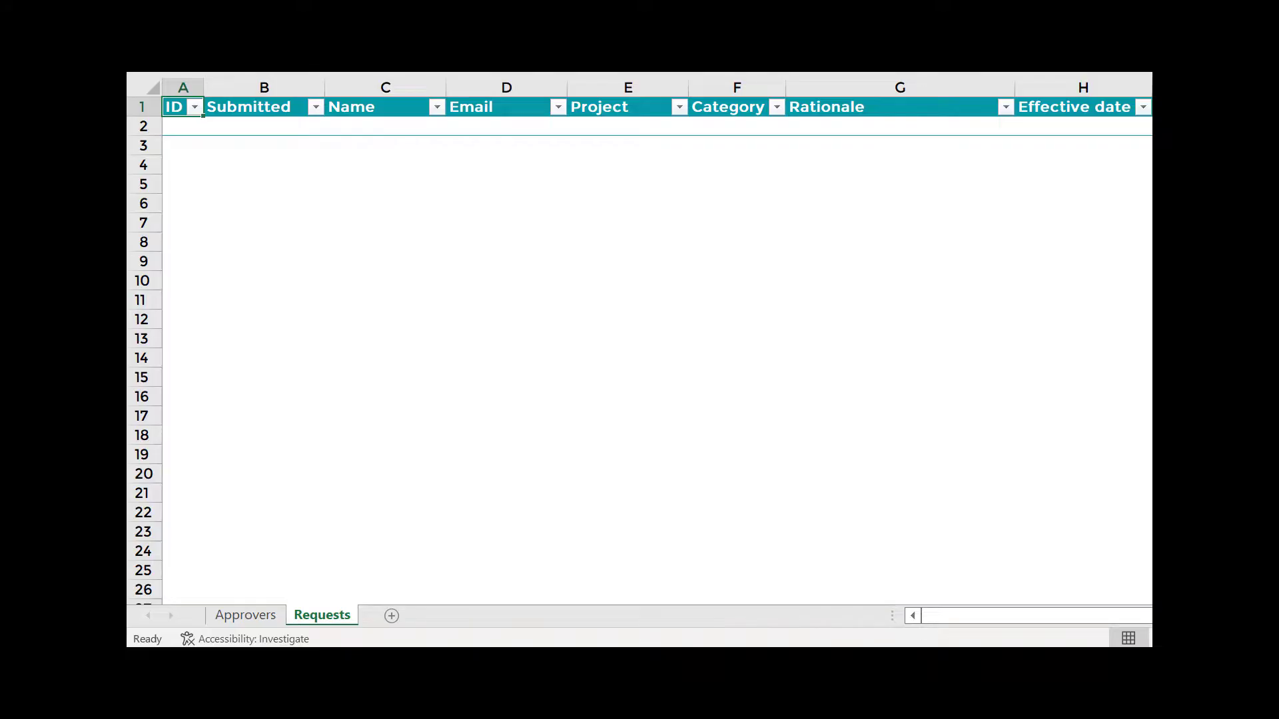
Step: Step across the Requests table headers from ID through Effective date
{"action": "key", "text": "Right"}
{"action": "key", "text": "Right"}
{"action": "key", "text": "Right"}
{"action": "key", "text": "Right"}
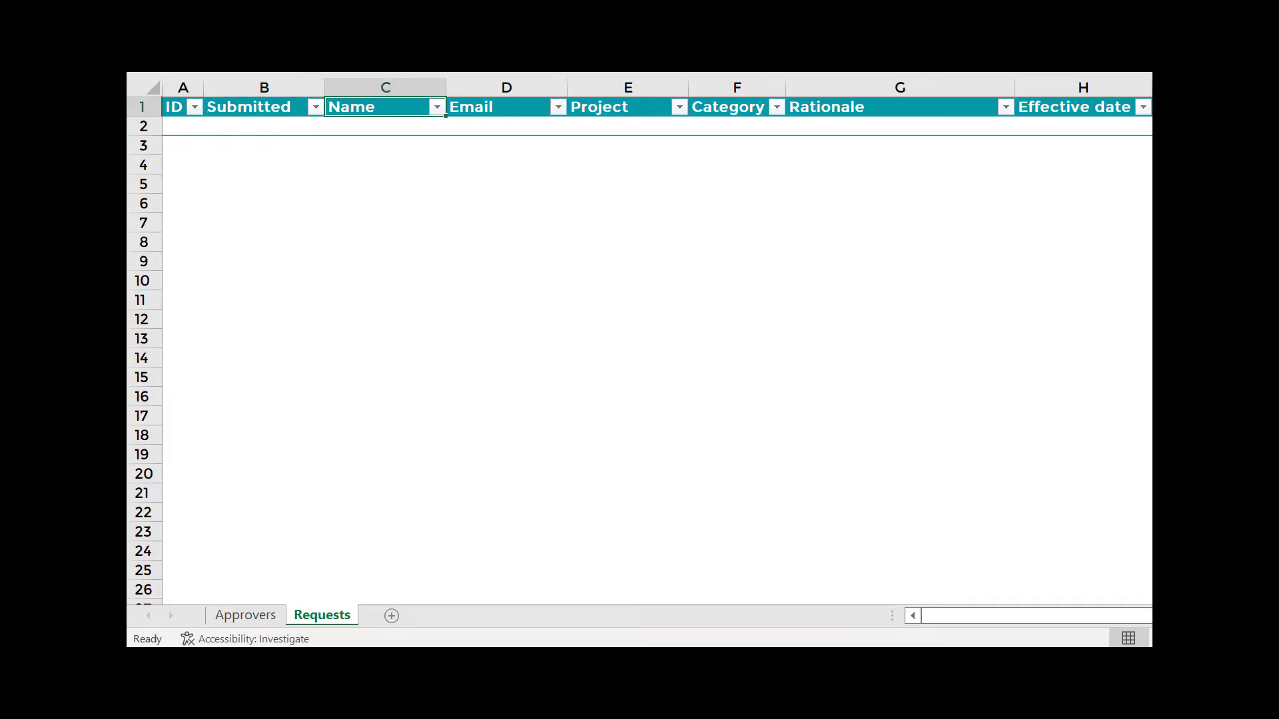
{"action": "key", "text": "Right"}
{"action": "key", "text": "Right"}
{"action": "key", "text": "Right"}
{"action": "key", "text": "Right"}
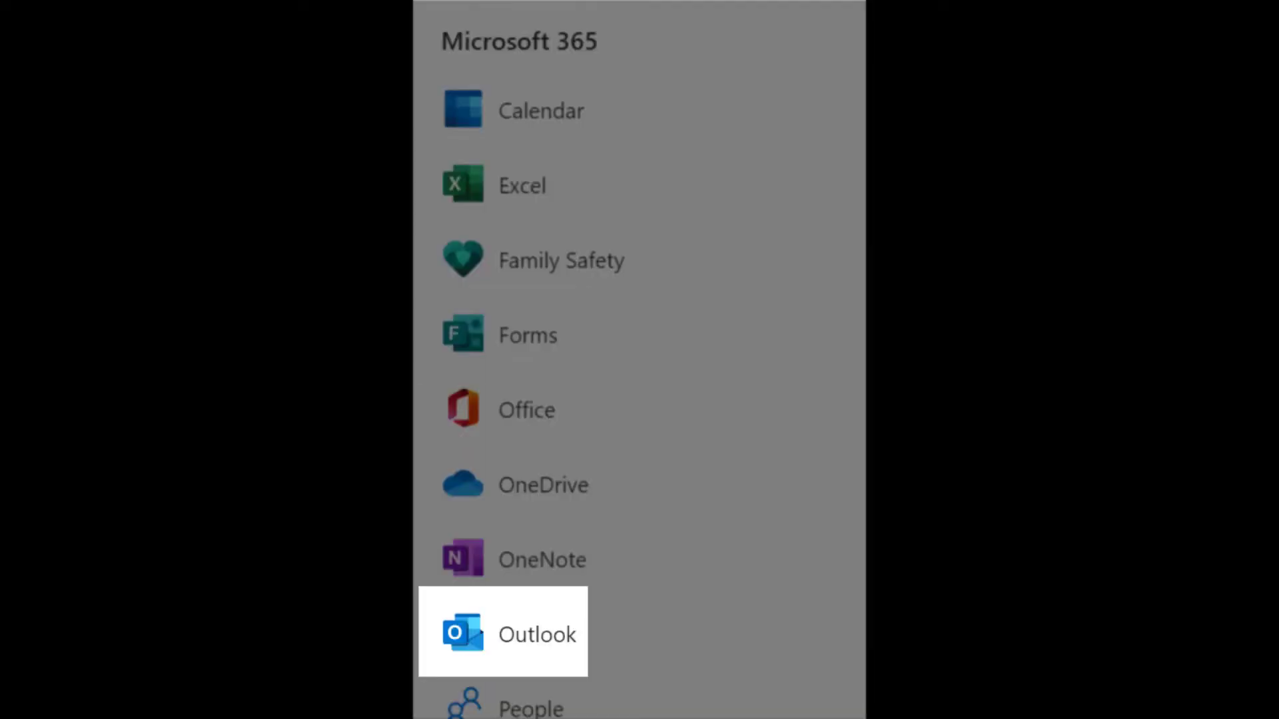
Step: Launch Power Automate from the Microsoft 365 app list and go to the Create page
{"action": "scroll", "coordinate": [639, 359], "scroll_direction": "down", "scroll_amount": 3}
{"action": "scroll", "coordinate": [639, 359], "scroll_direction": "down", "scroll_amount": 4}
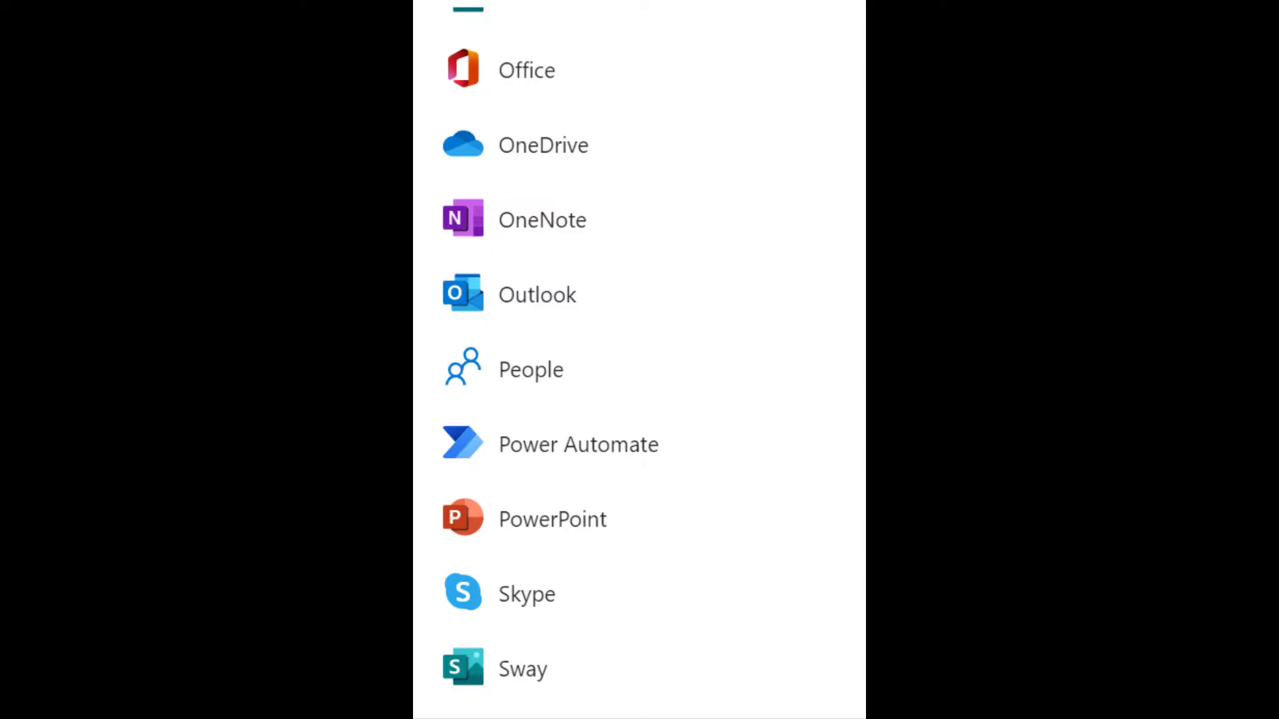
{"action": "left_click", "coordinate": [644, 376]}
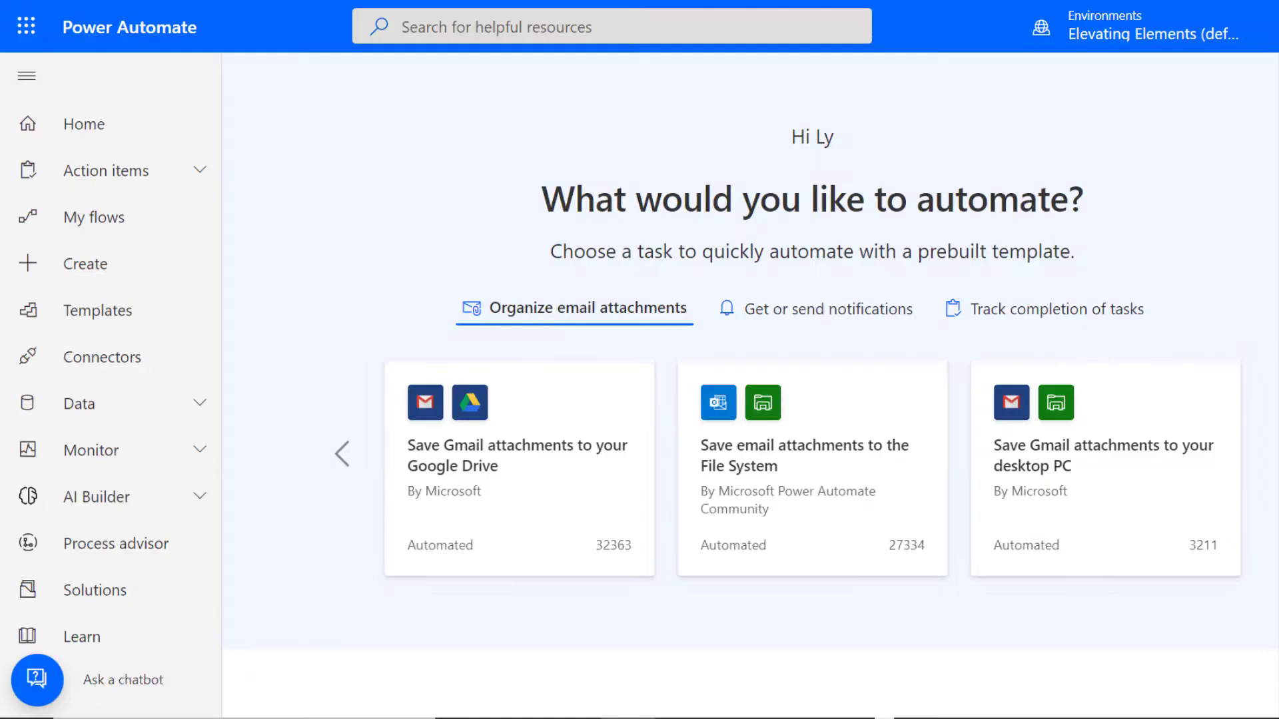
{"action": "left_click", "coordinate": [154, 268]}
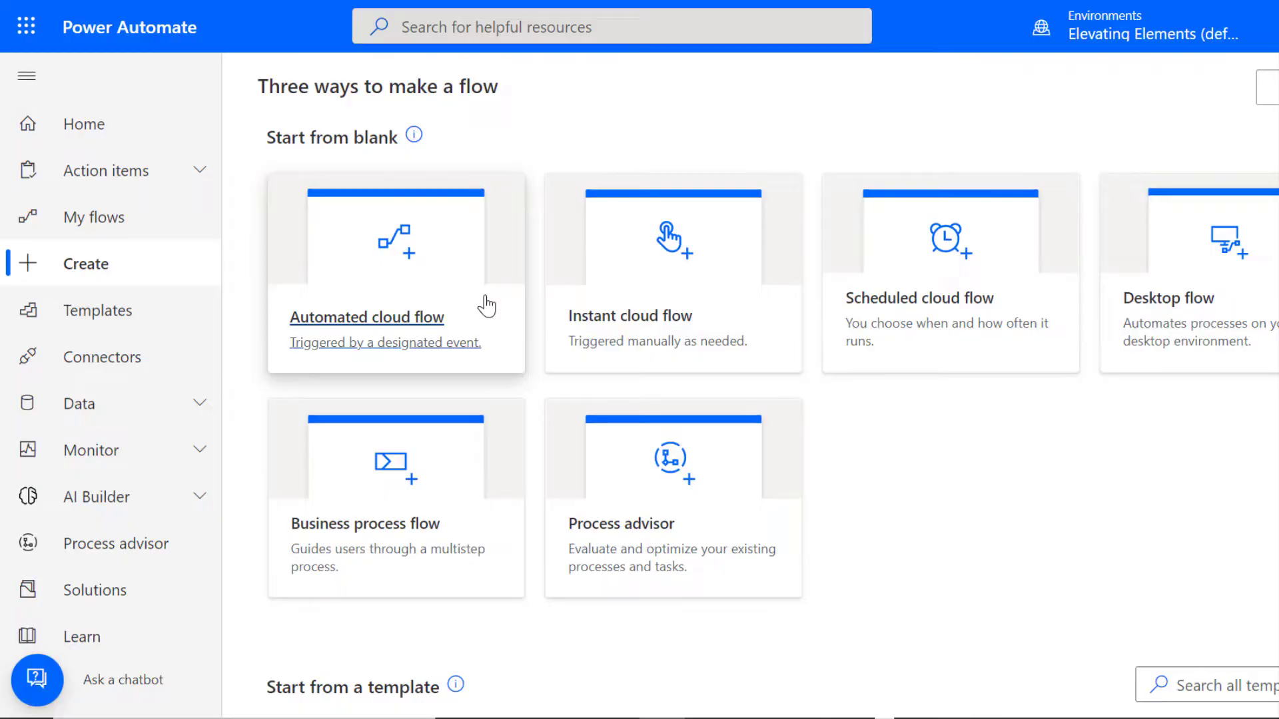
Step: Create automated cloud flow 'Project Change Request Process' triggered when a new Forms response is submitted
{"action": "left_click", "coordinate": [487, 306]}
{"action": "left_click", "coordinate": [765, 162]}
{"action": "type", "text": "Project Change Request Process"}
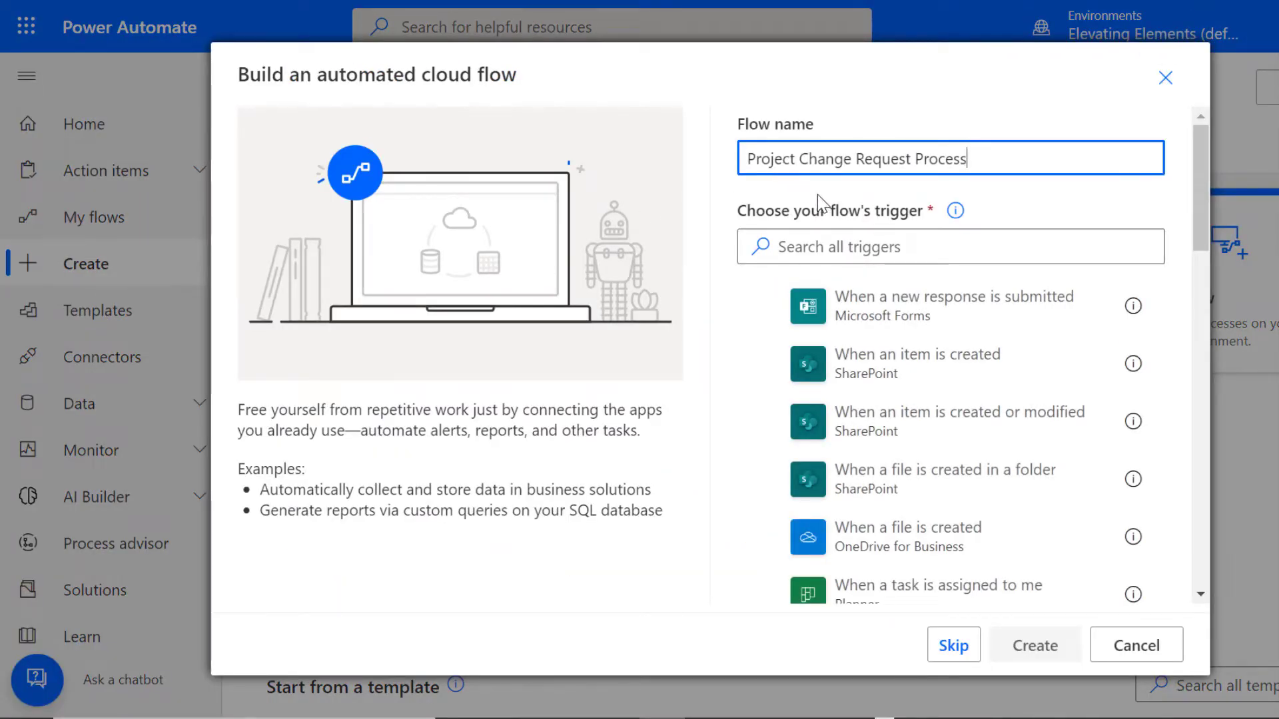
{"action": "left_click", "coordinate": [1019, 330]}
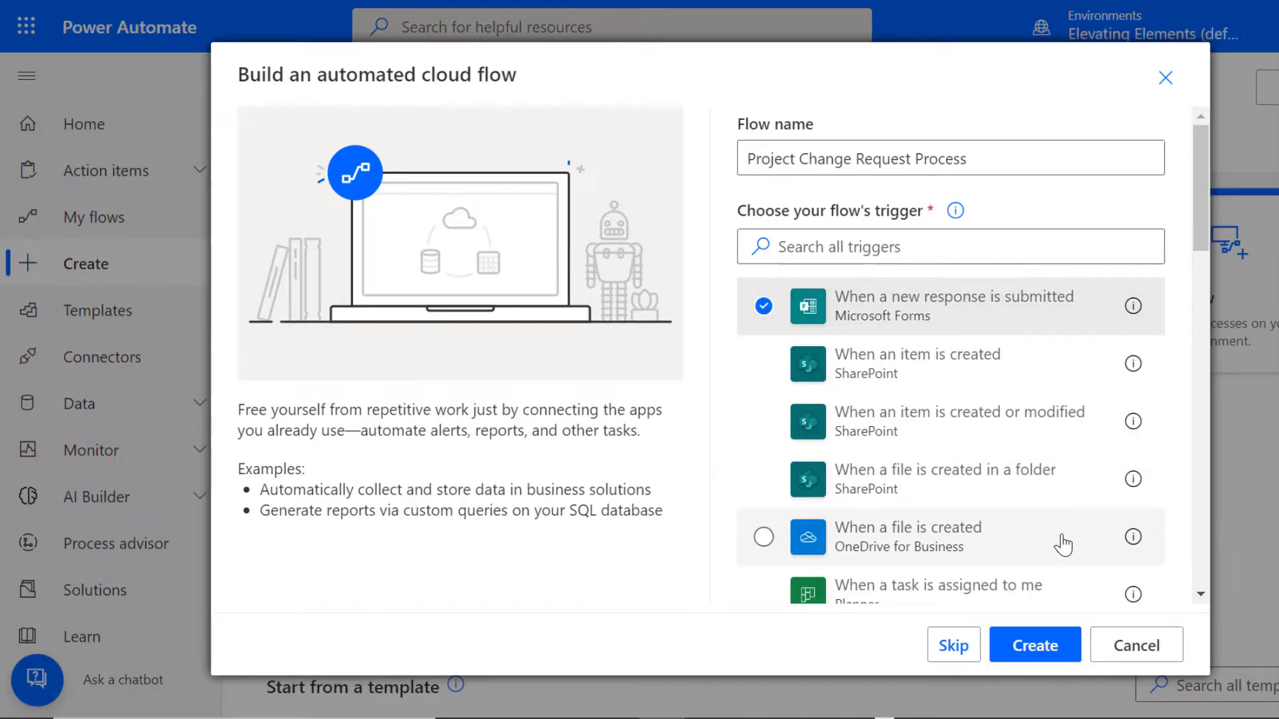
{"action": "left_click", "coordinate": [1075, 649]}
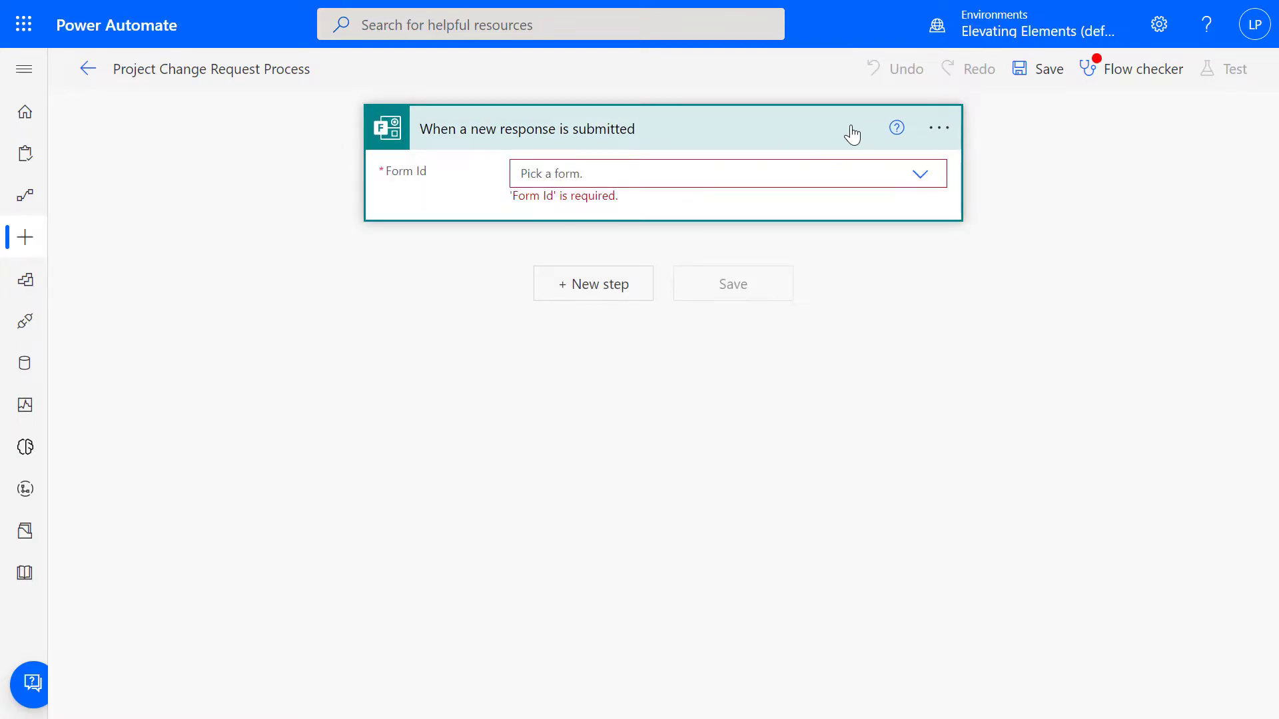
Step: Review the trigger's connections and the Flow checker errors, then list the Form Id choices
{"action": "left_click", "coordinate": [949, 132]}
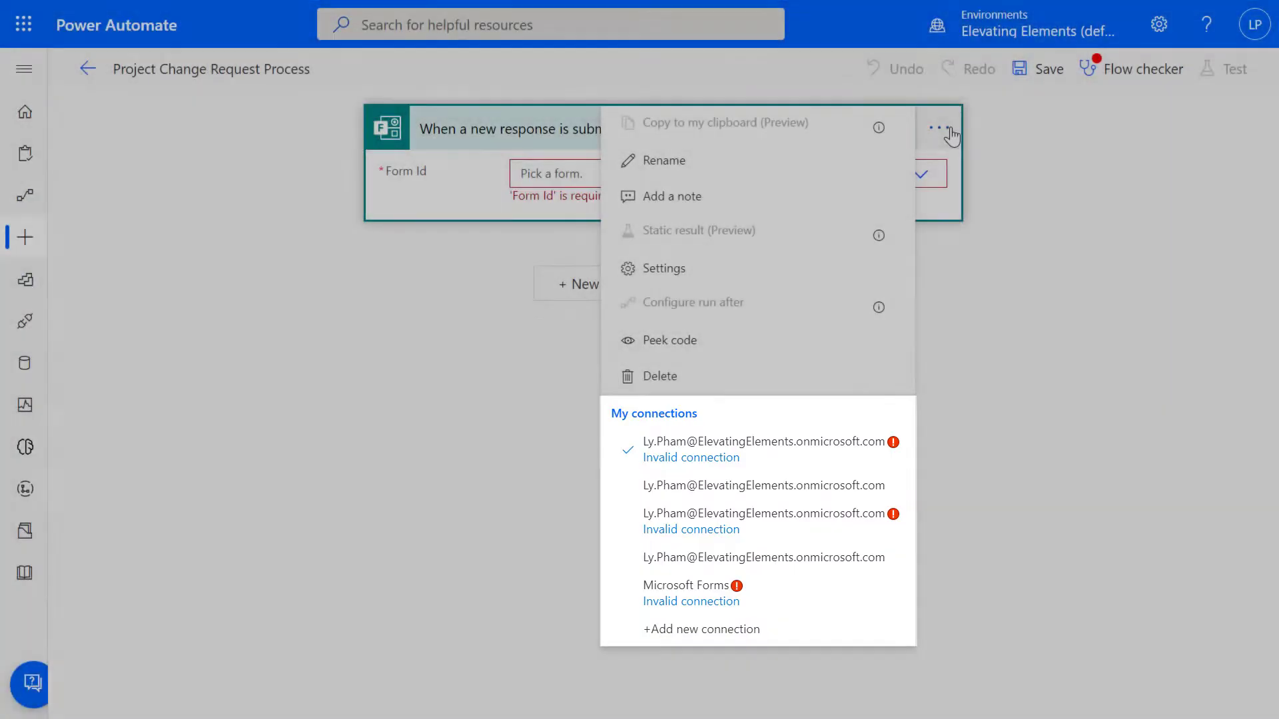
{"action": "left_click", "coordinate": [950, 133]}
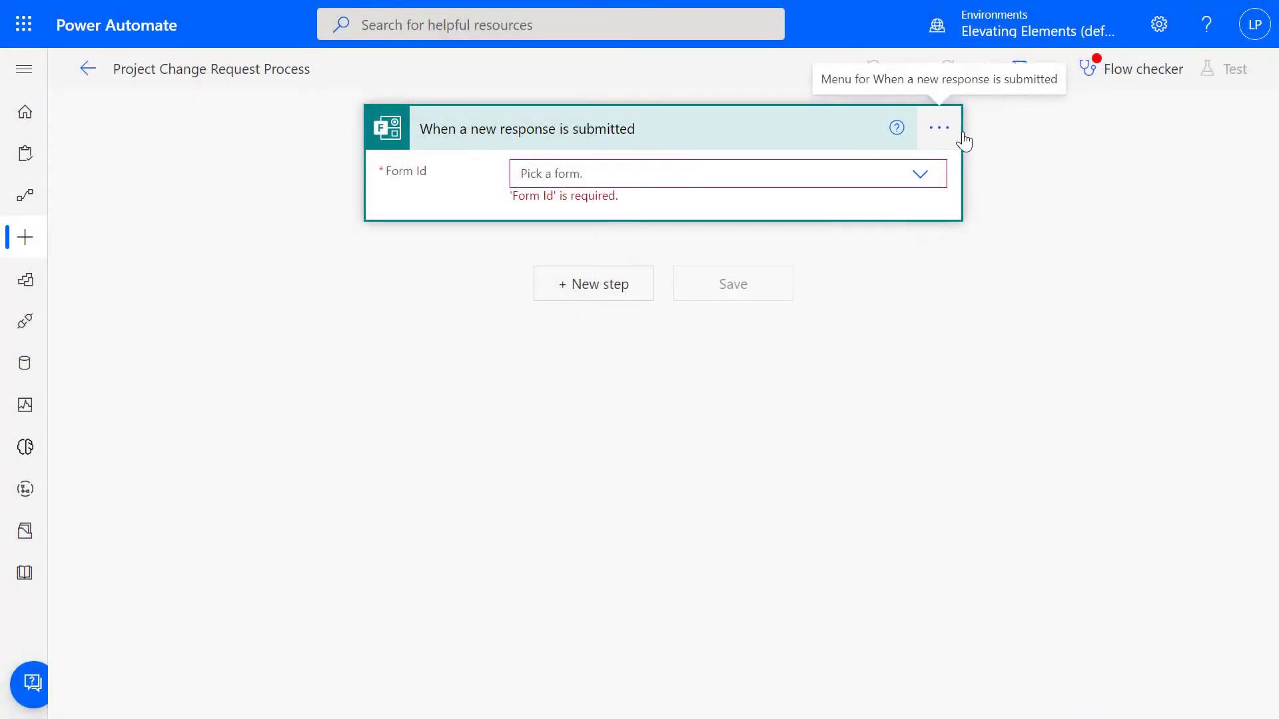
{"action": "left_click", "coordinate": [1132, 75]}
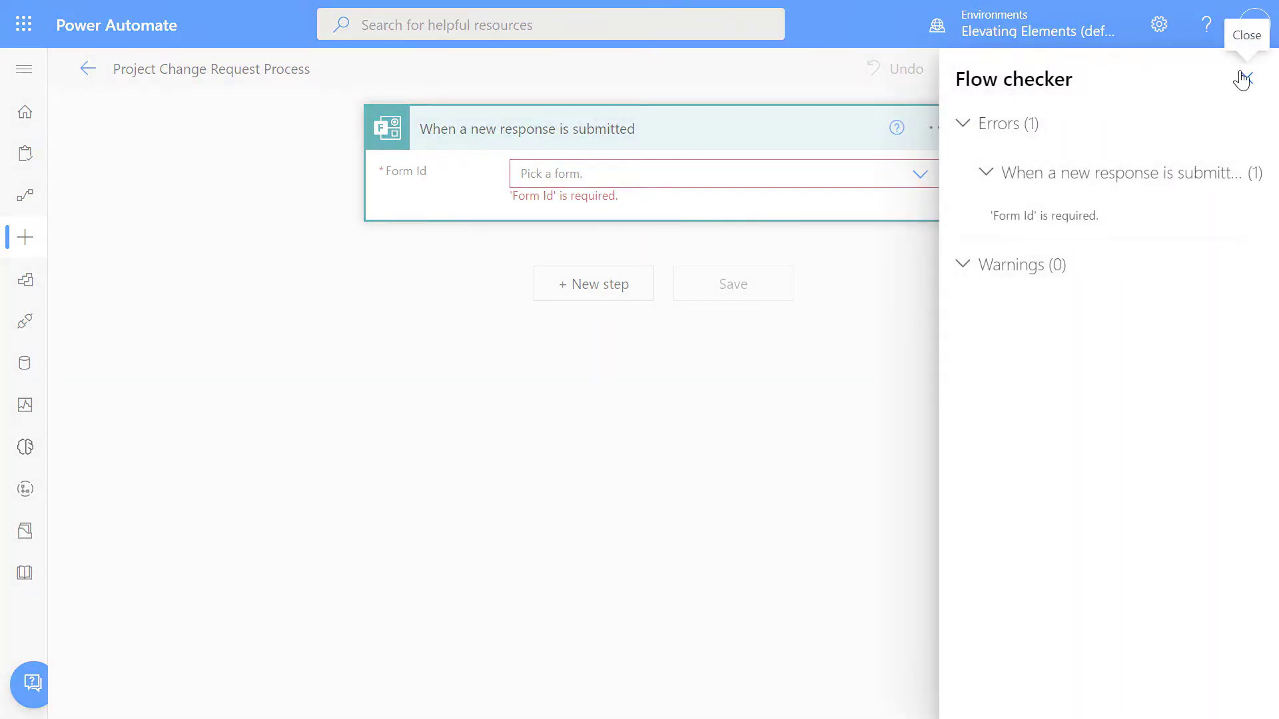
{"action": "left_click", "coordinate": [1246, 79]}
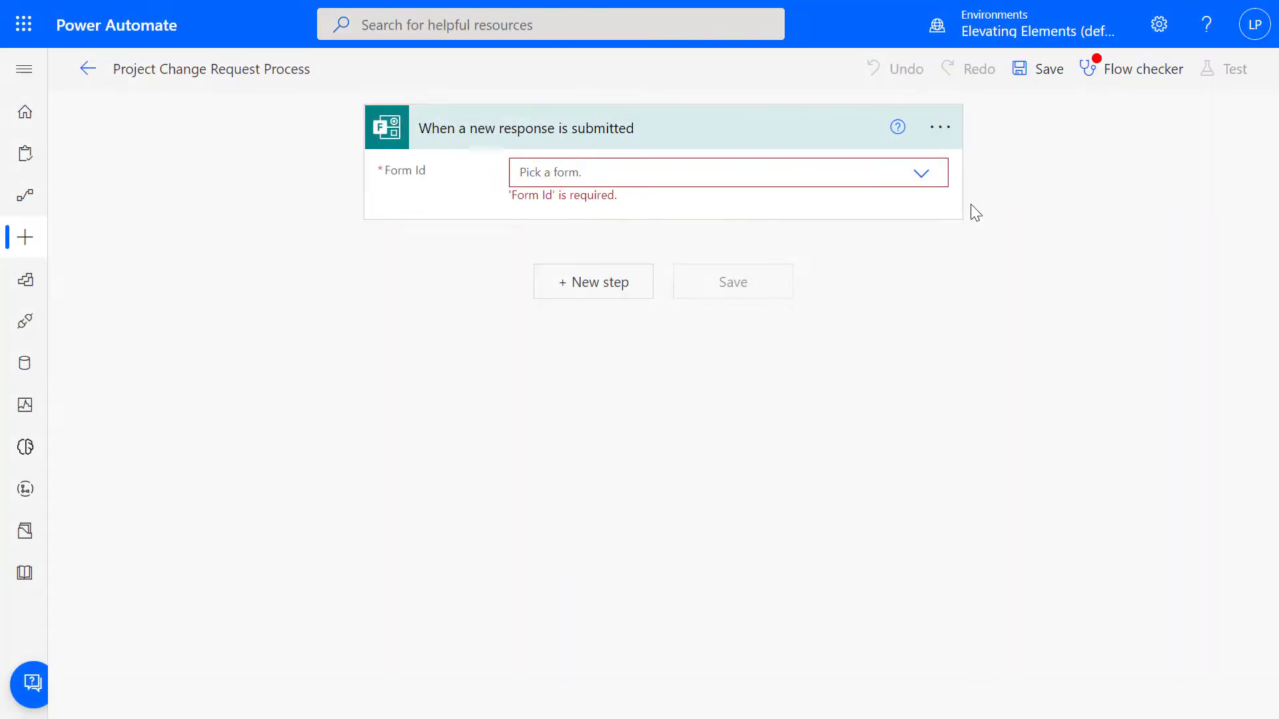
{"action": "left_click", "coordinate": [919, 176]}
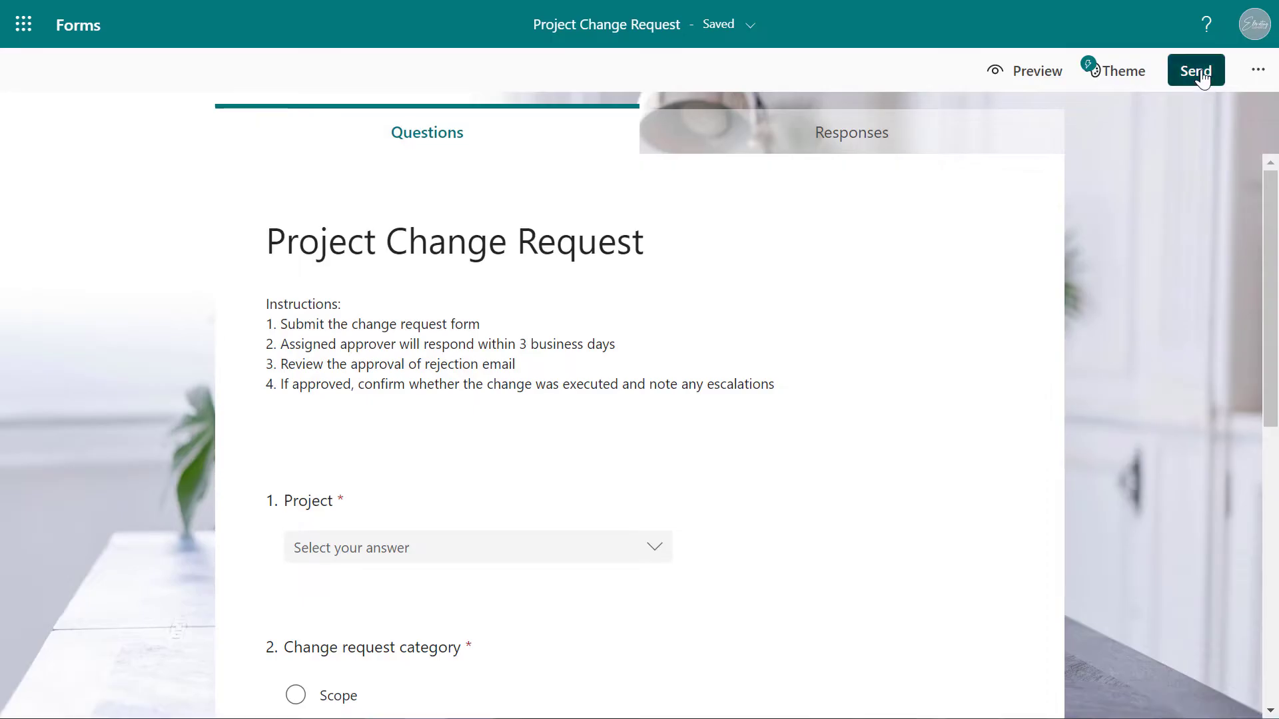
Step: Copy the Project Change Request form's share link and select the form ID in the URL
{"action": "left_click", "coordinate": [1198, 80]}
{"action": "left_click", "coordinate": [1208, 226]}
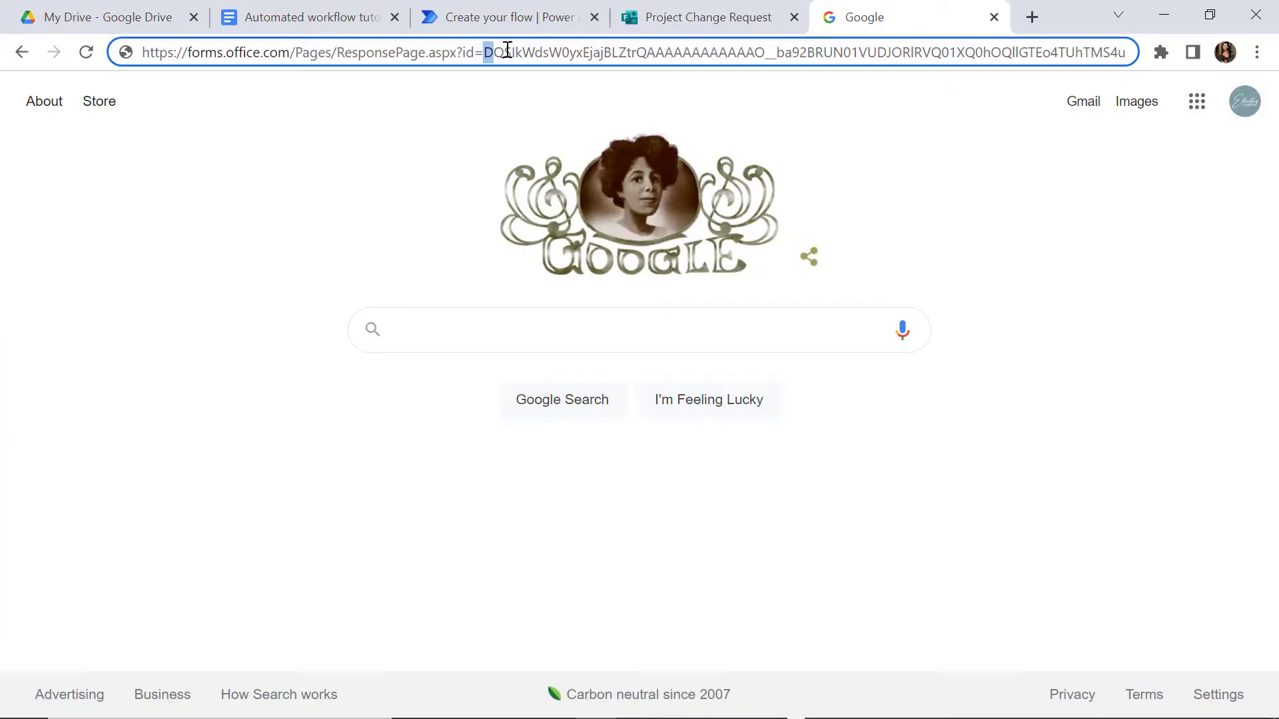
{"action": "left_click_drag", "start_coordinate": [485, 52], "coordinate": [1150, 70]}
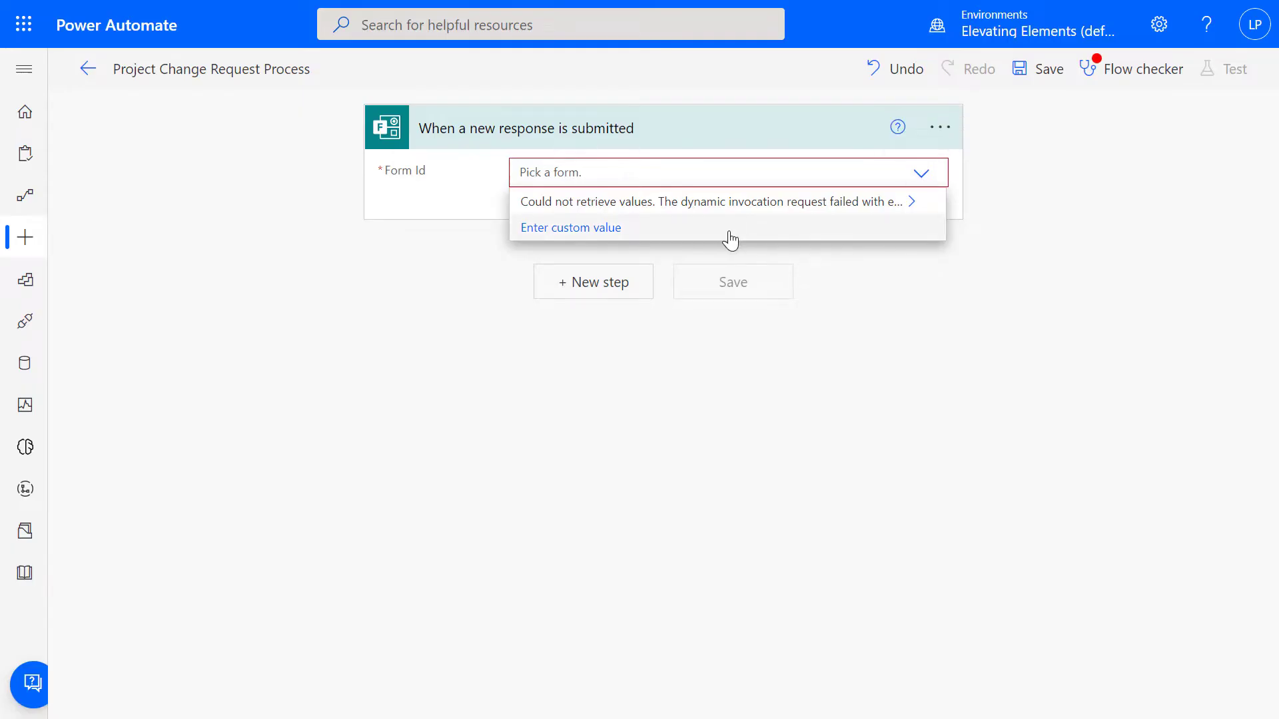
Step: Paste the form ID as a custom Form Id and add Get response details using the trigger's Response Id
{"action": "left_click", "coordinate": [721, 234]}
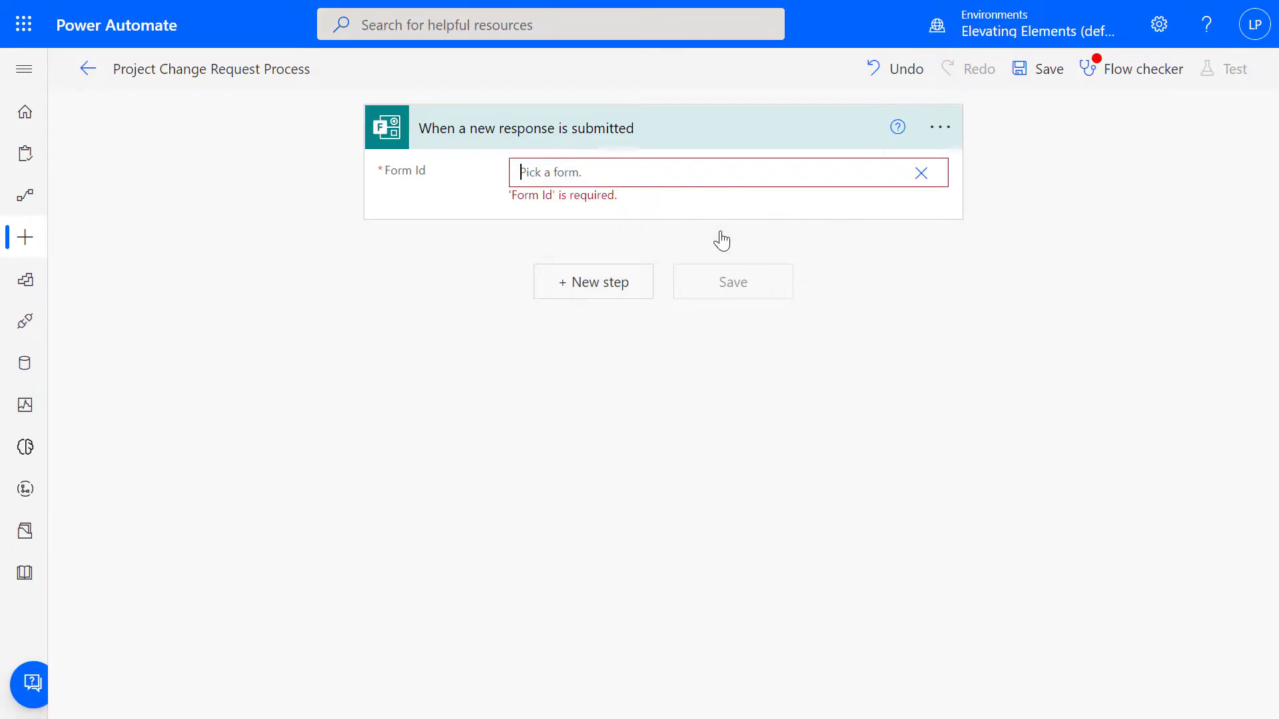
{"action": "key", "text": "ctrl+v"}
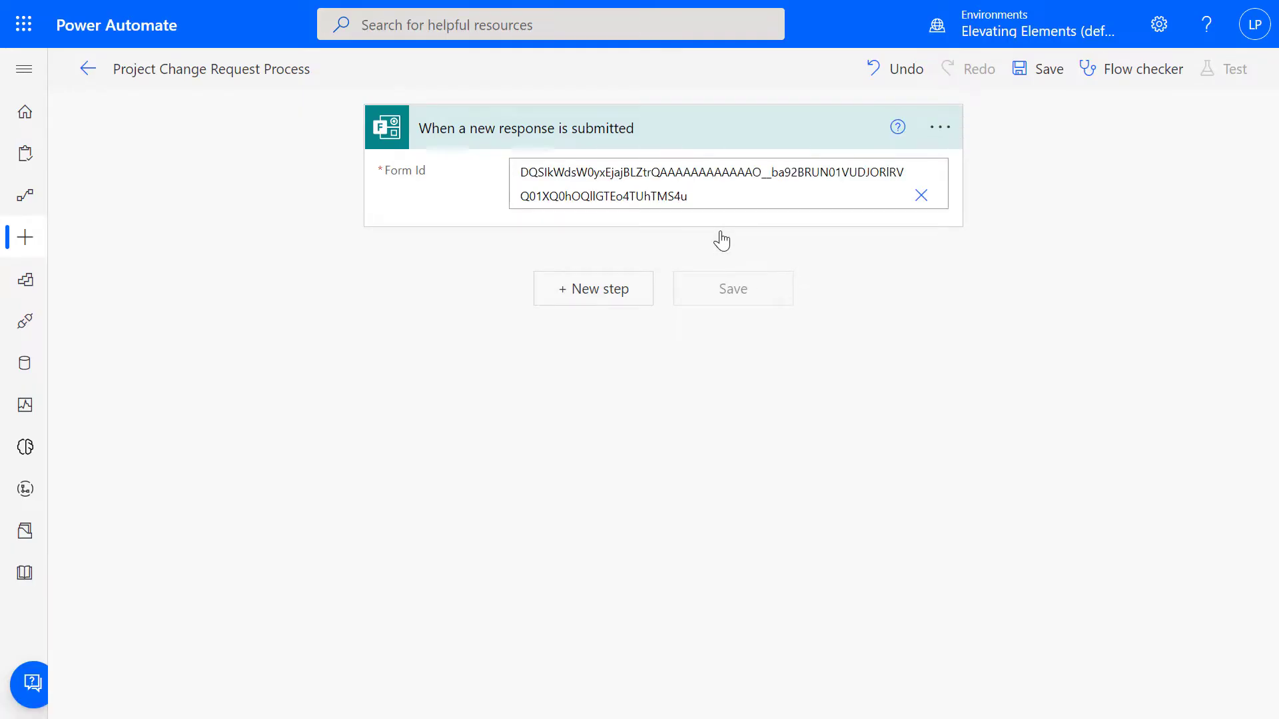
{"action": "left_click", "coordinate": [650, 288]}
{"action": "type", "text": "get"}
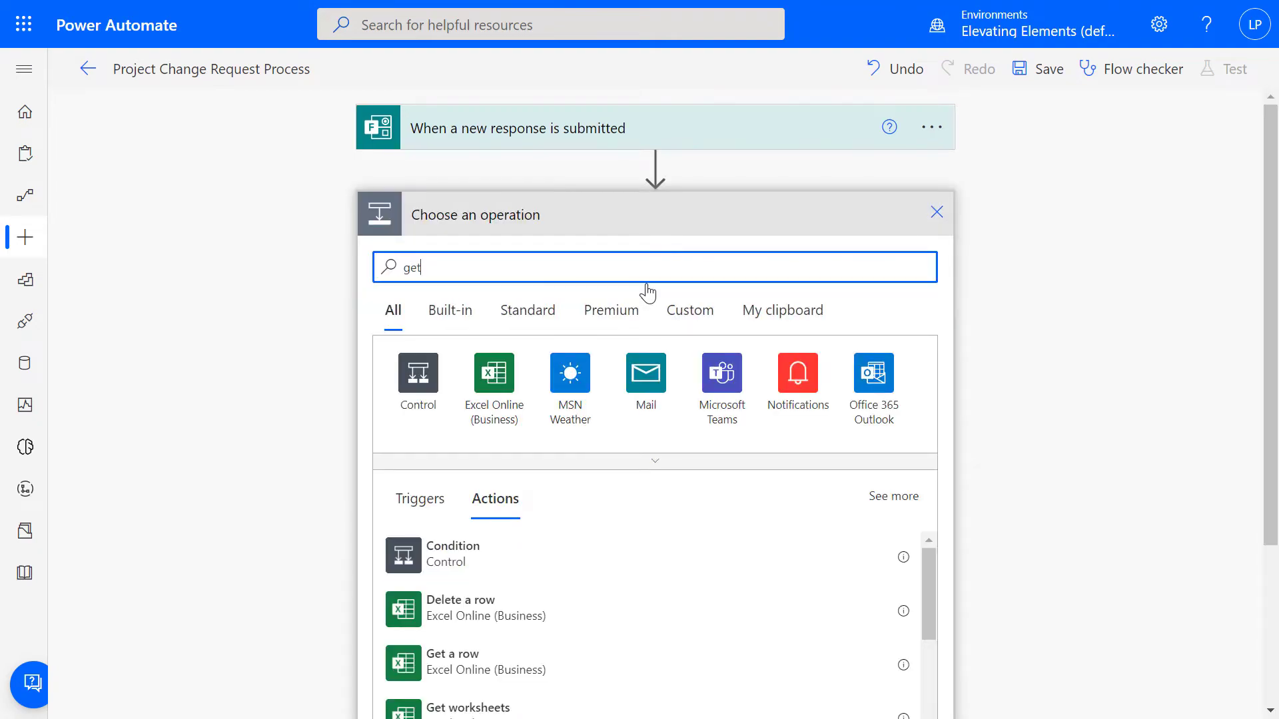
{"action": "type", "text": " response details"}
{"action": "left_click", "coordinate": [533, 569]}
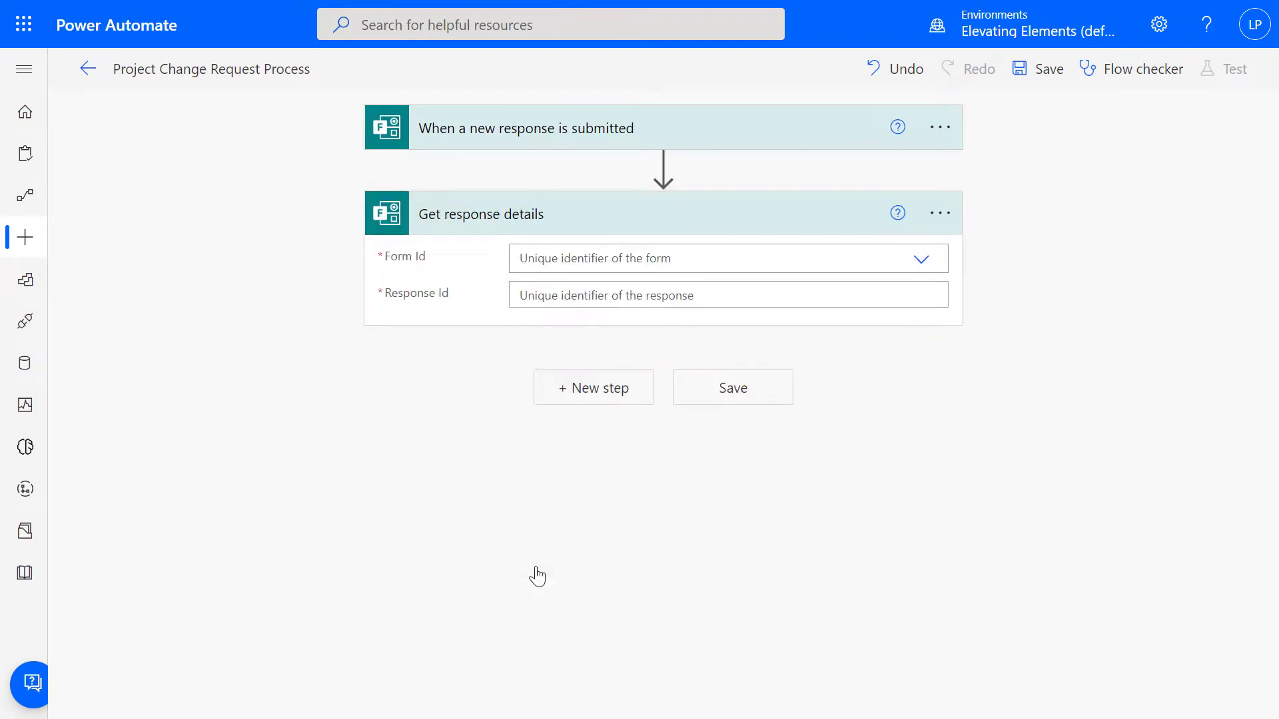
{"action": "left_click", "coordinate": [742, 374]}
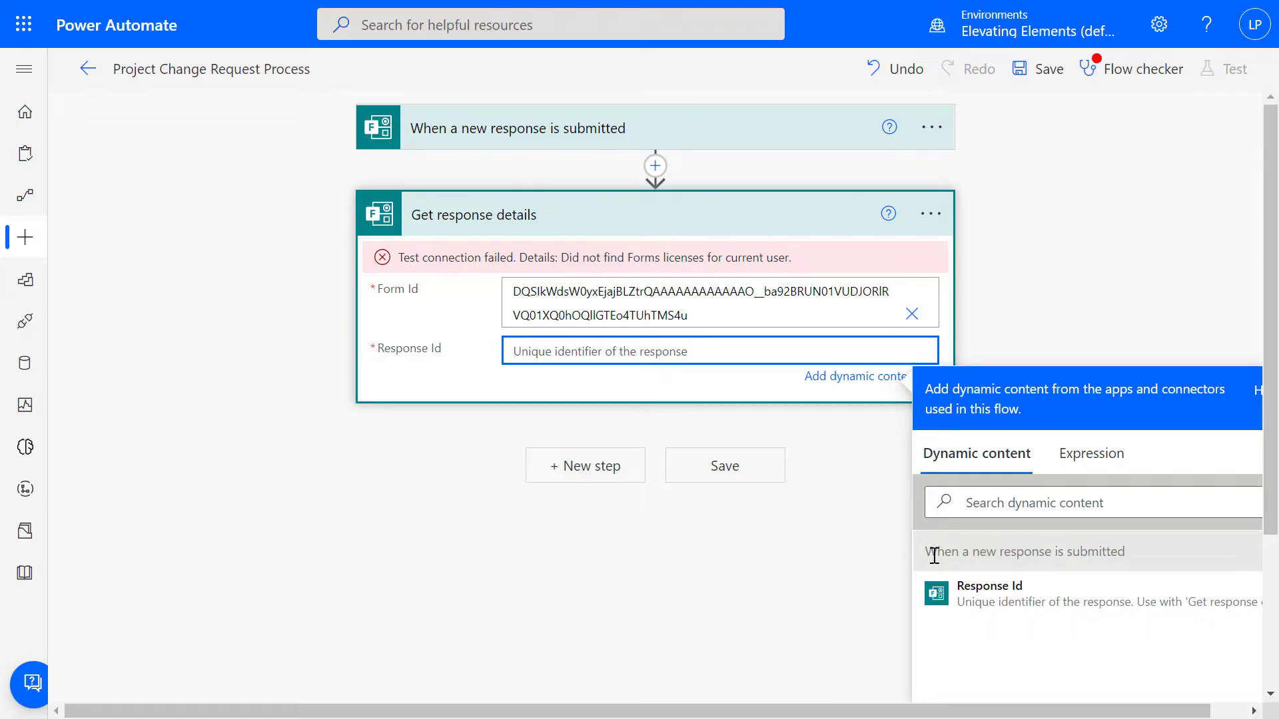
{"action": "left_click", "coordinate": [1066, 622]}
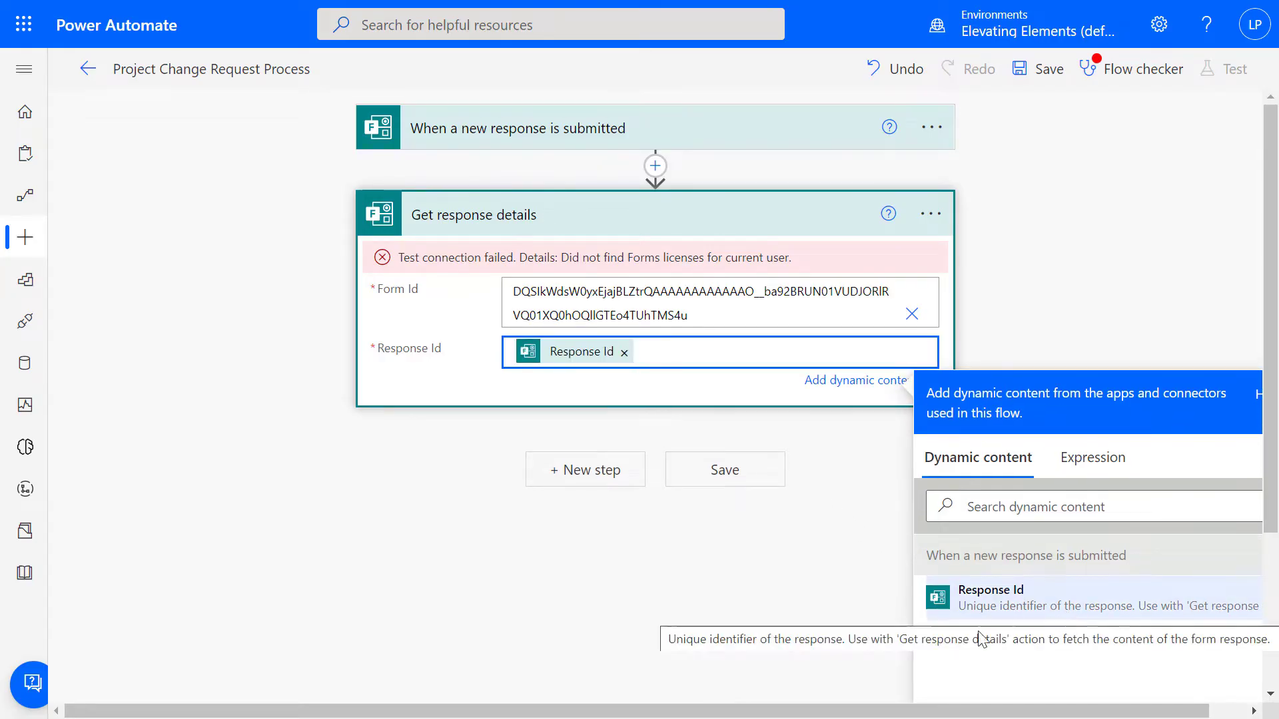
{"action": "left_click", "coordinate": [890, 388]}
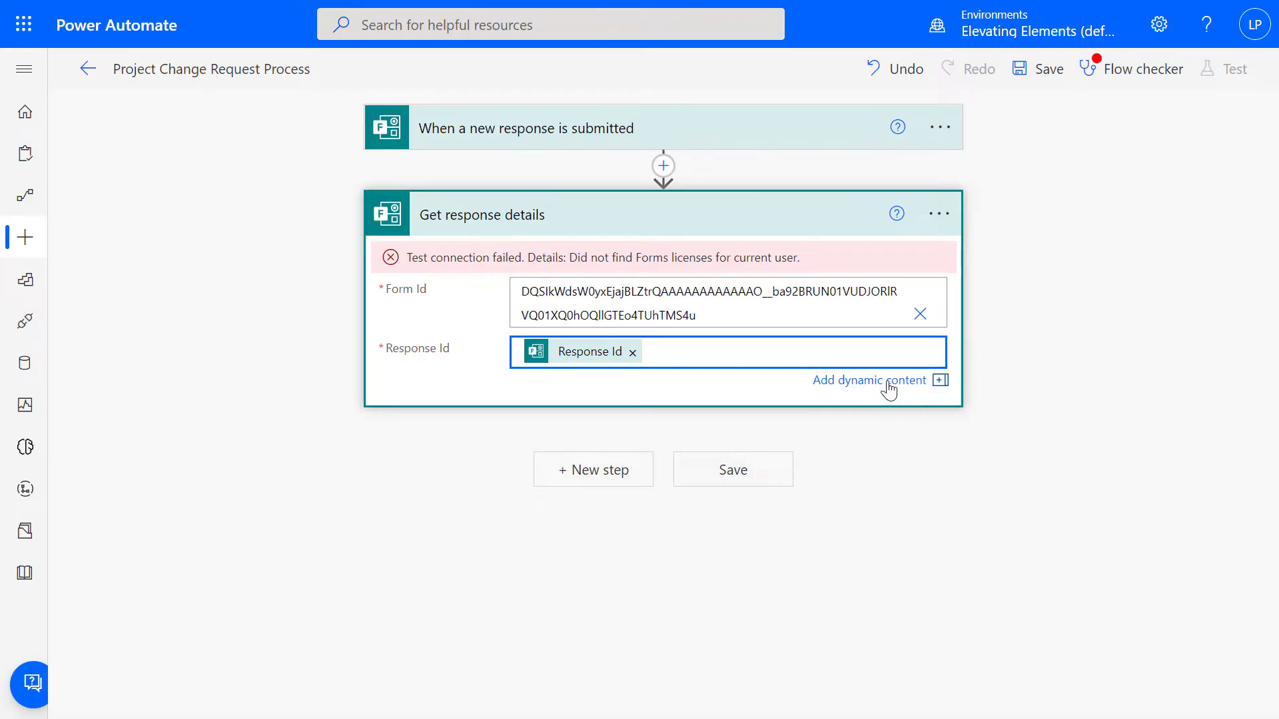
Step: Add a Get user profile (V2) step with the Responder's Email as the user
{"action": "left_click", "coordinate": [636, 466]}
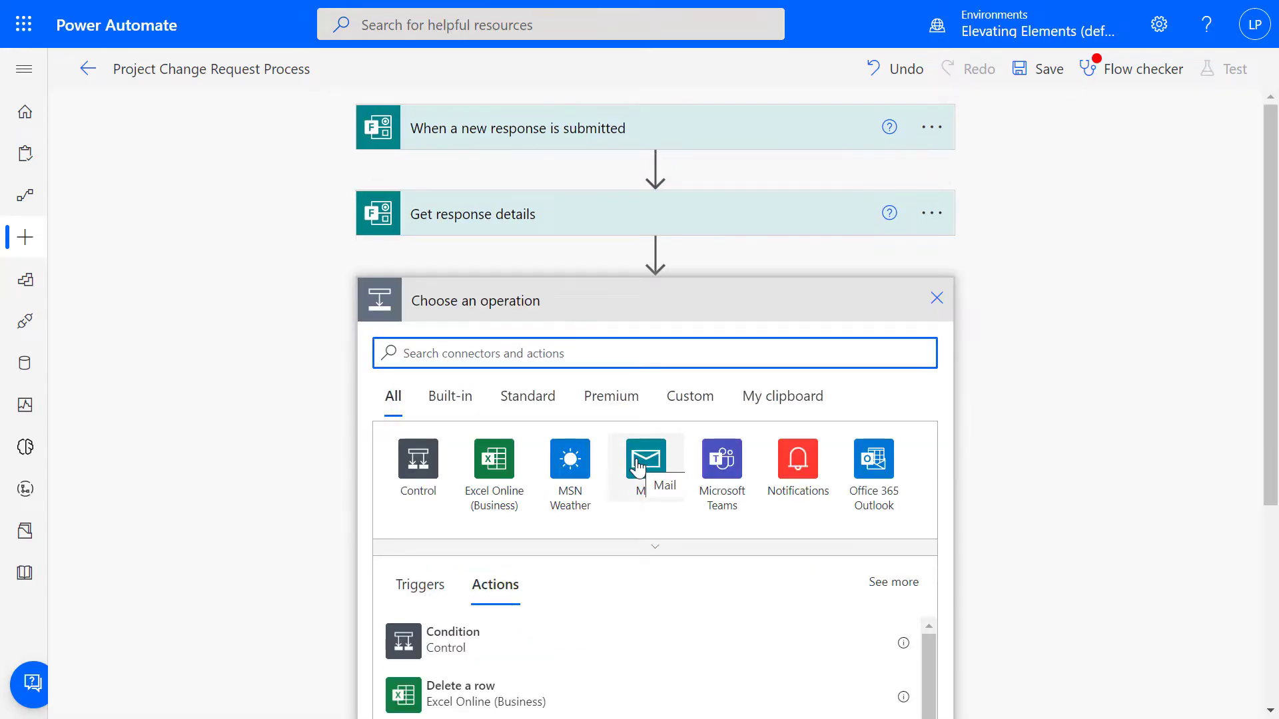
{"action": "type", "text": "get user profile"}
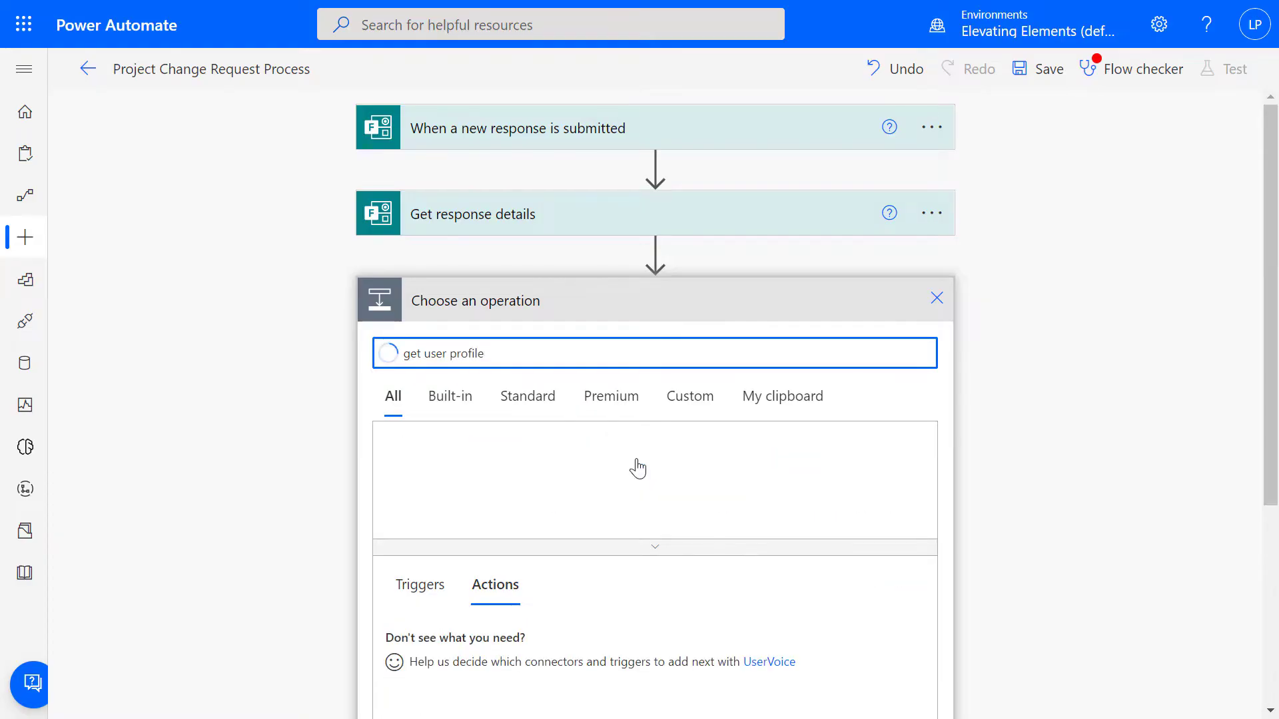
{"action": "left_click", "coordinate": [530, 651]}
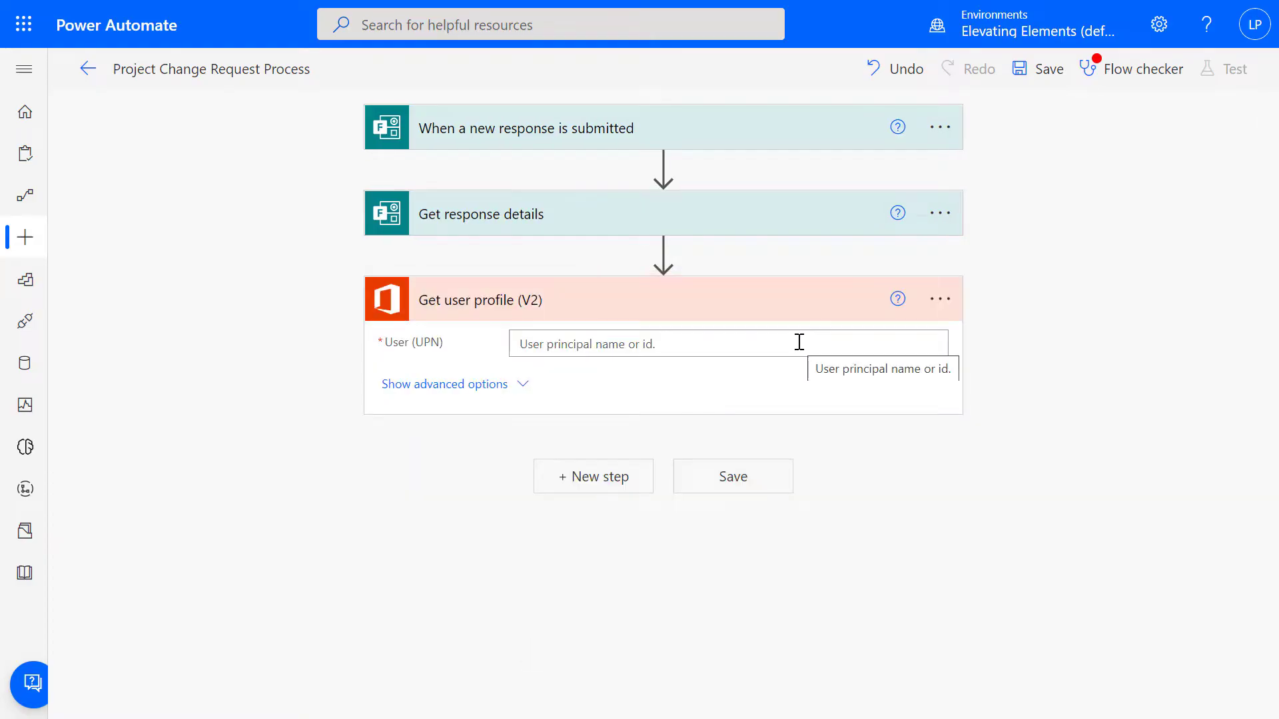
{"action": "left_click", "coordinate": [798, 341]}
{"action": "key", "text": "ctrl+v"}
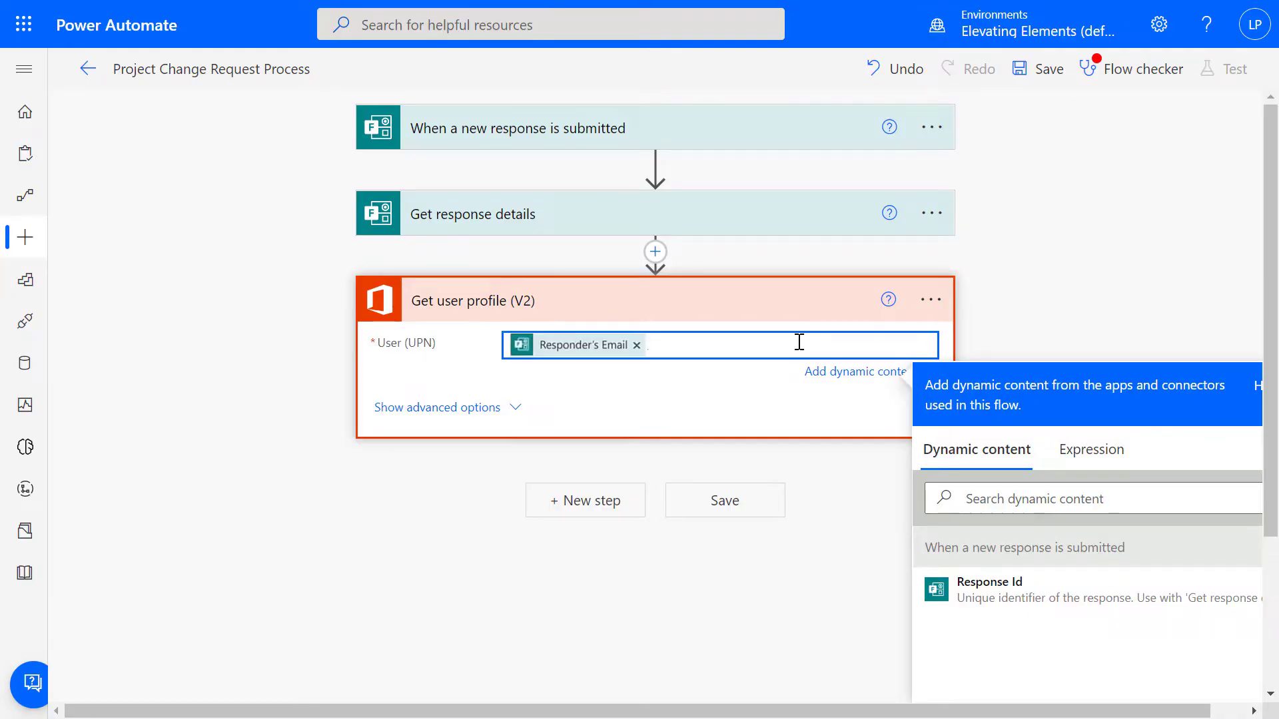
Step: Start a new step and search for the Get items action
{"action": "left_click", "coordinate": [584, 500]}
{"action": "type", "text": "get items"}
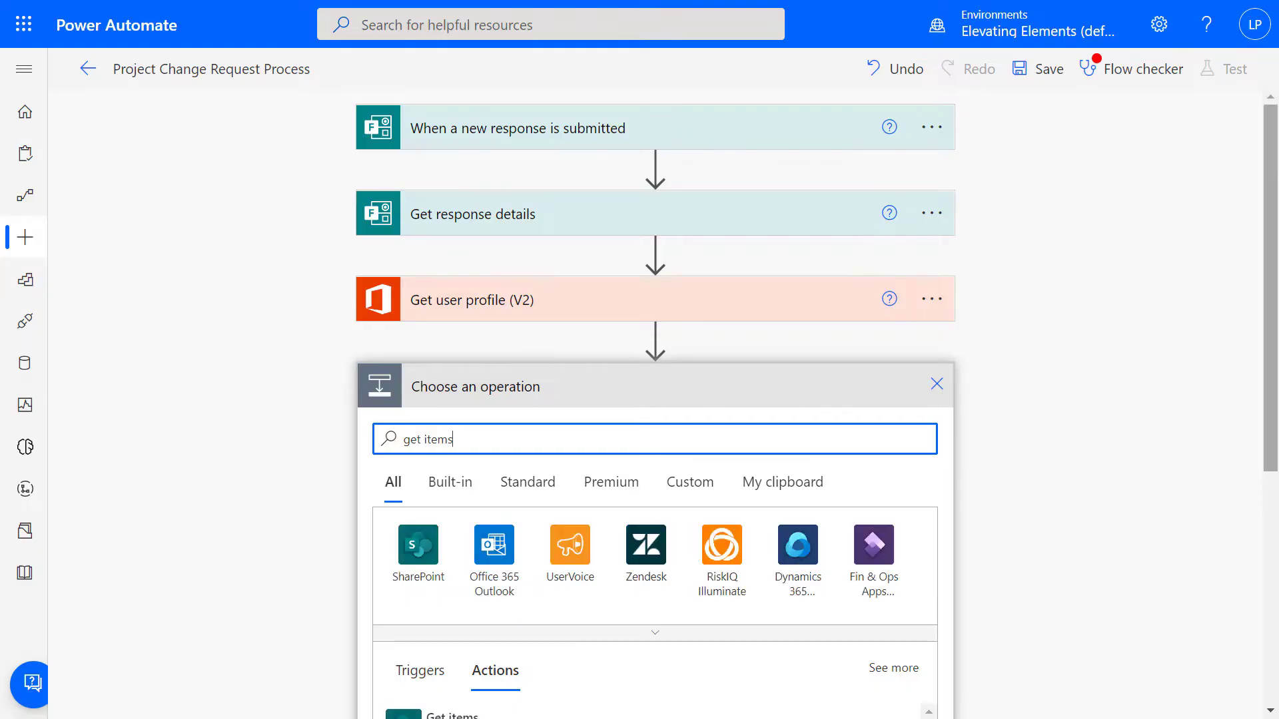
{"action": "scroll", "coordinate": [641, 398], "scroll_direction": "down", "scroll_amount": 2}
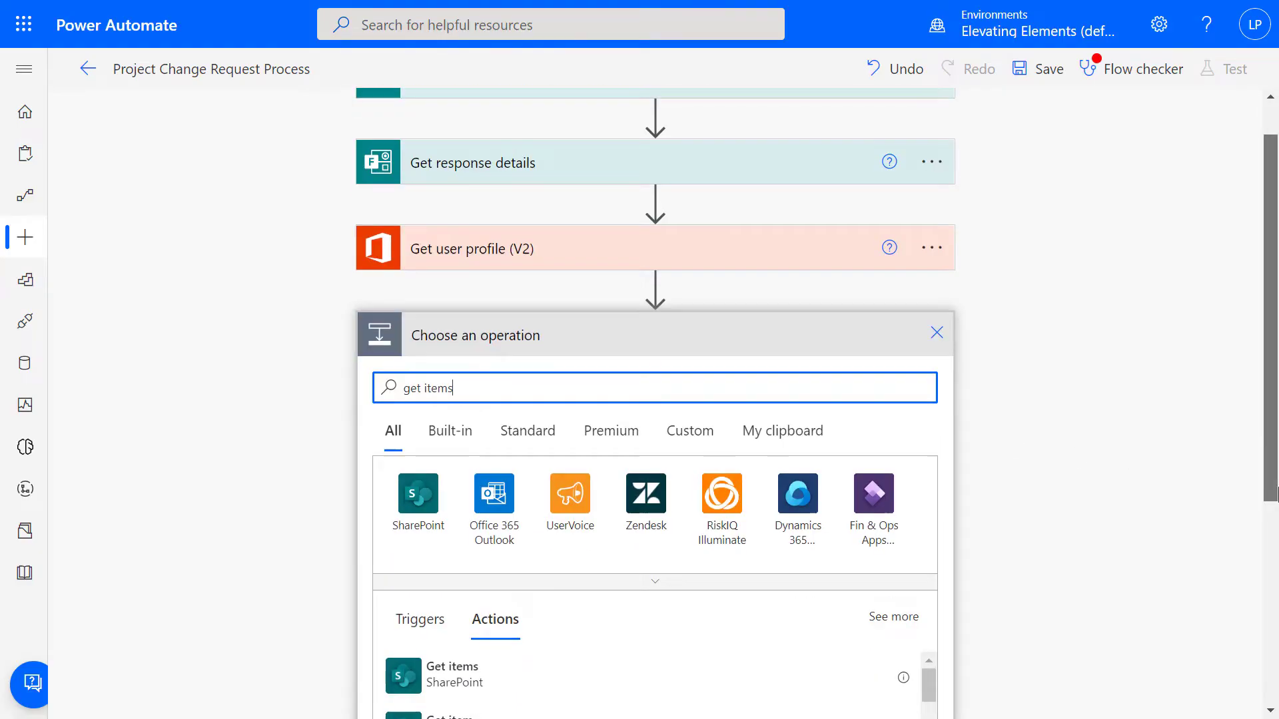
Step: Add SharePoint Get items on Project change request approvers with Filter Query Project eq '[Project]' and Category eq '[Category]'
{"action": "left_click", "coordinate": [533, 590]}
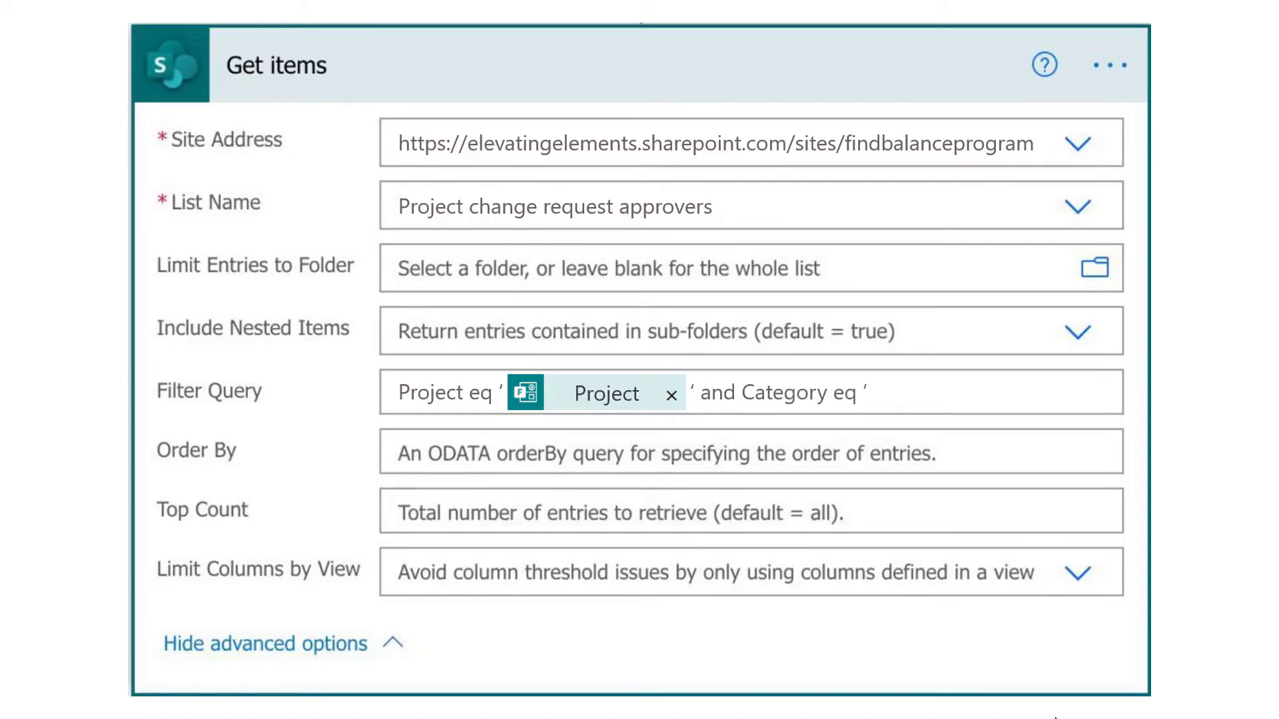
{"action": "left_click", "coordinate": [1055, 717]}
{"action": "type", "text": "'"}
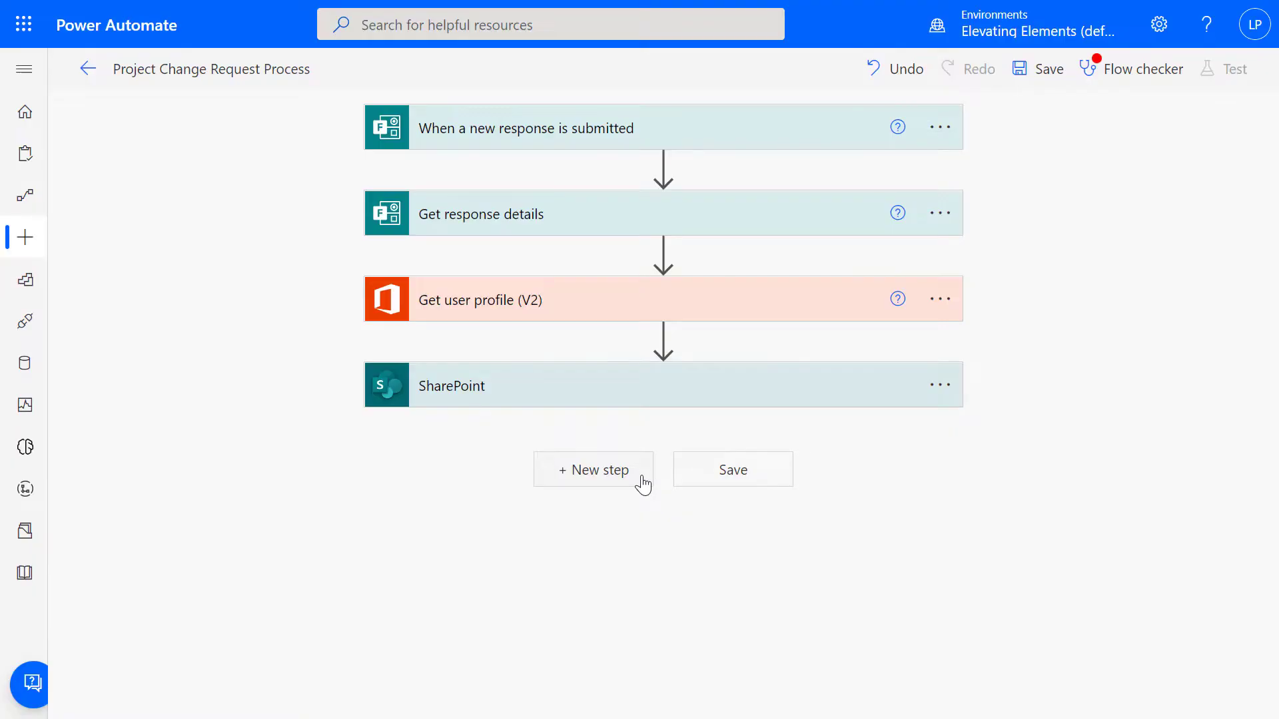
Step: Add an Excel 'Add a row into a table' step after the SharePoint step
{"action": "left_click", "coordinate": [642, 479]}
{"action": "type", "text": "add "}
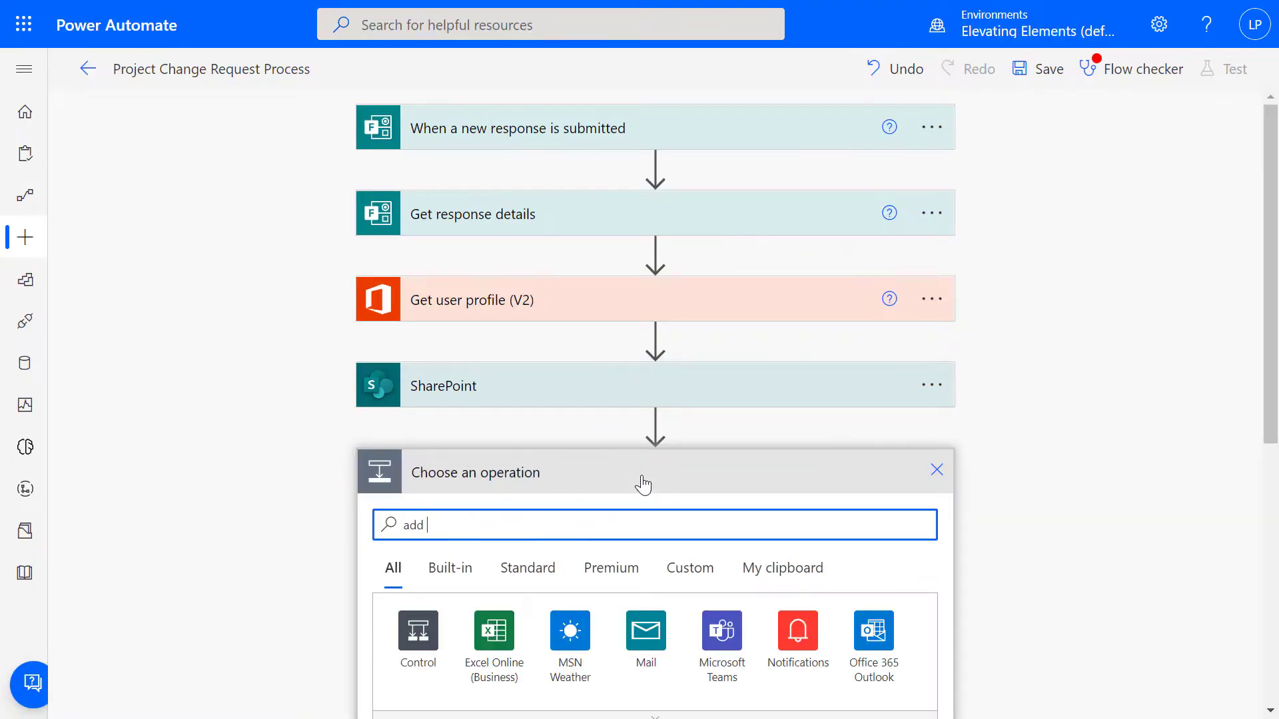
{"action": "type", "text": "row"}
{"action": "scroll", "coordinate": [665, 633], "scroll_direction": "down", "scroll_amount": 3}
{"action": "left_click", "coordinate": [588, 605]}
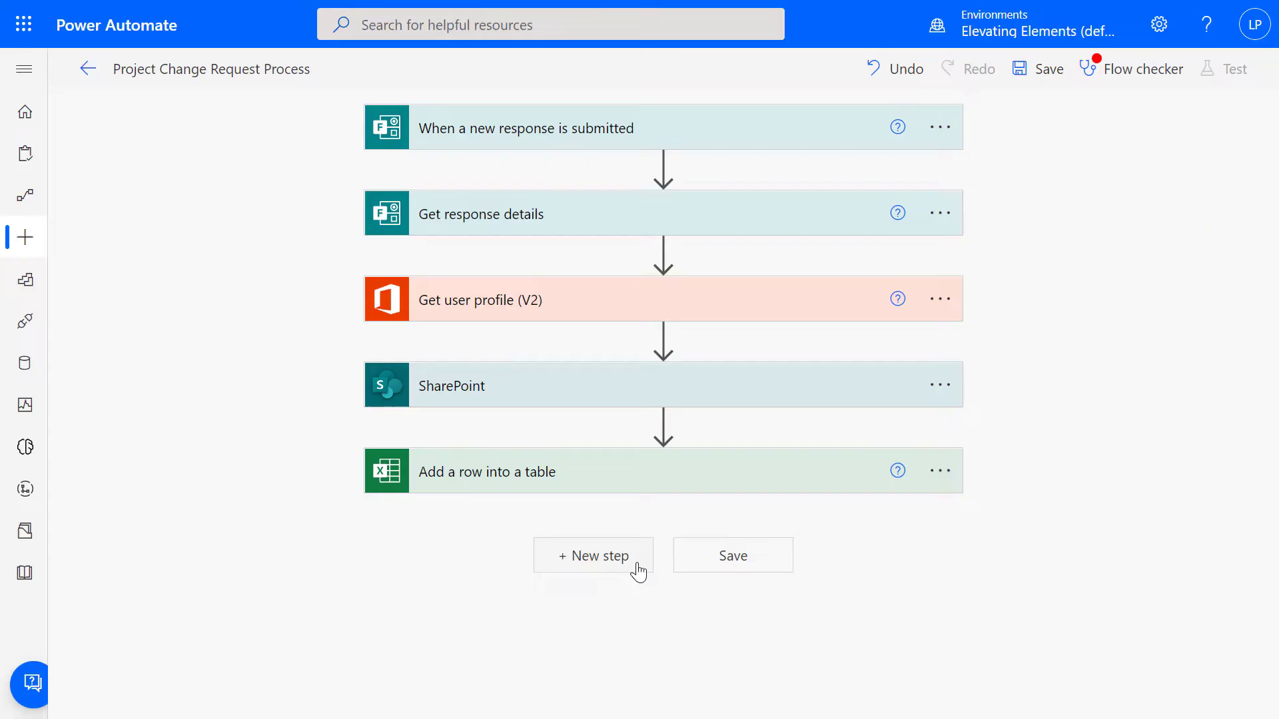
Step: Initialize a String variable ApprovalResponse with the value 'In Progress'
{"action": "left_click", "coordinate": [636, 566]}
{"action": "type", "text": "initi"}
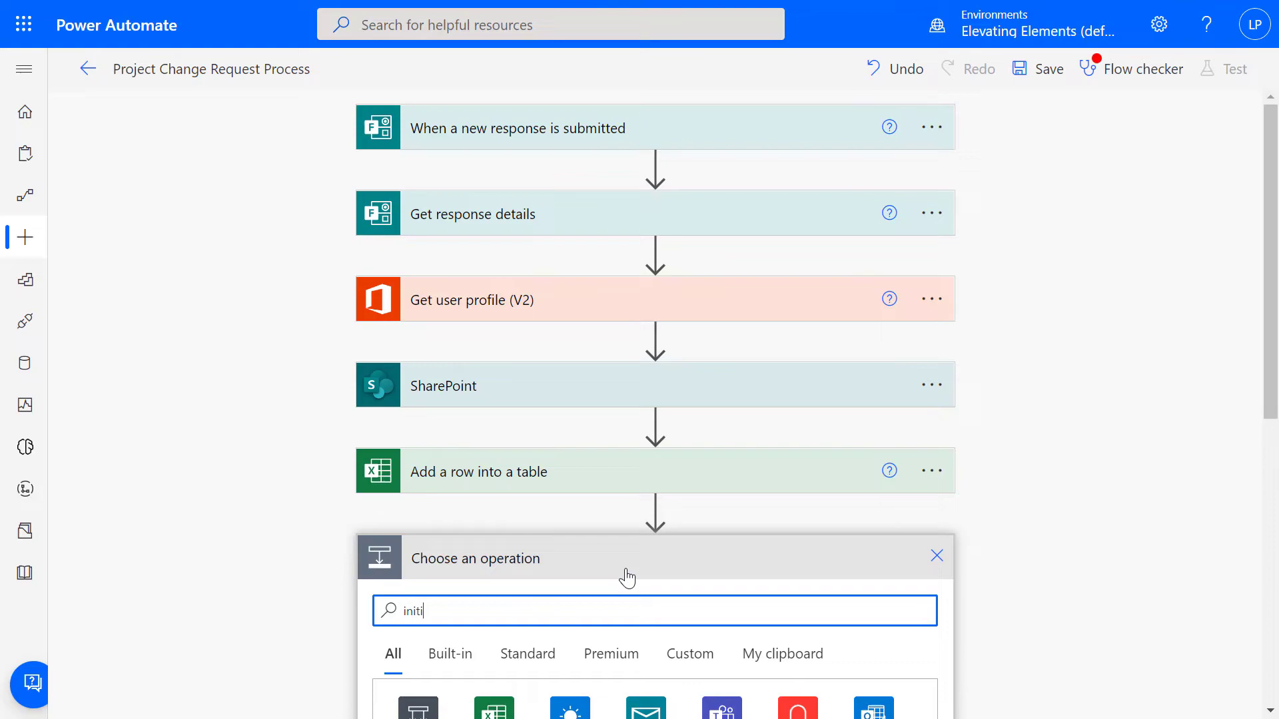
{"action": "type", "text": "alize"}
{"action": "left_click", "coordinate": [634, 680]}
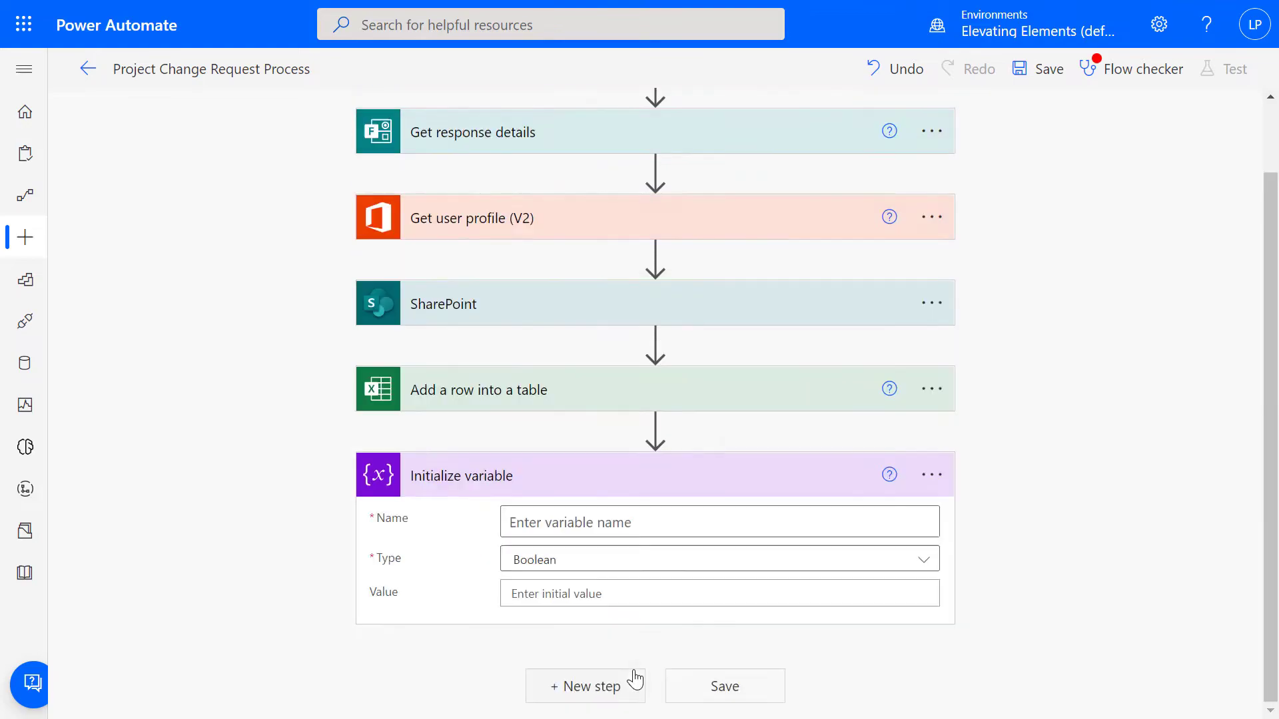
{"action": "left_click", "coordinate": [541, 518]}
{"action": "type", "text": "ApprovalResponse"}
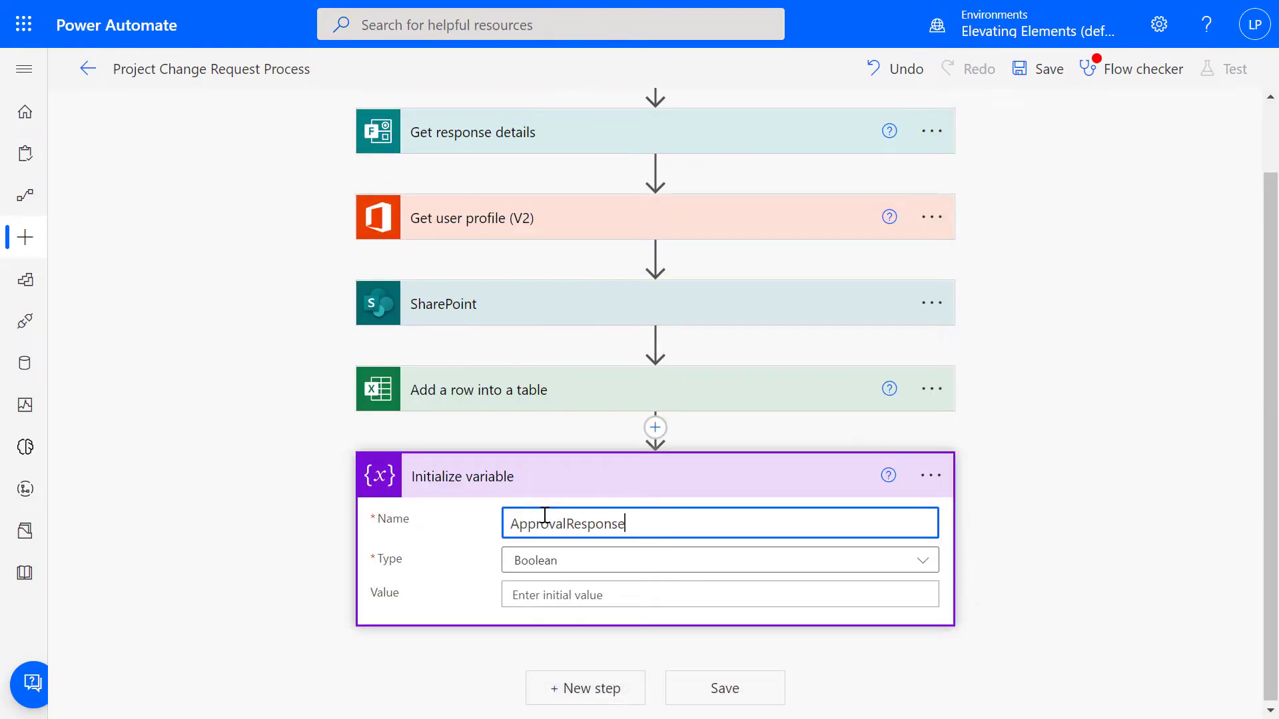
{"action": "left_click", "coordinate": [579, 573]}
{"action": "left_click", "coordinate": [537, 457]}
{"action": "key", "text": "Tab"}
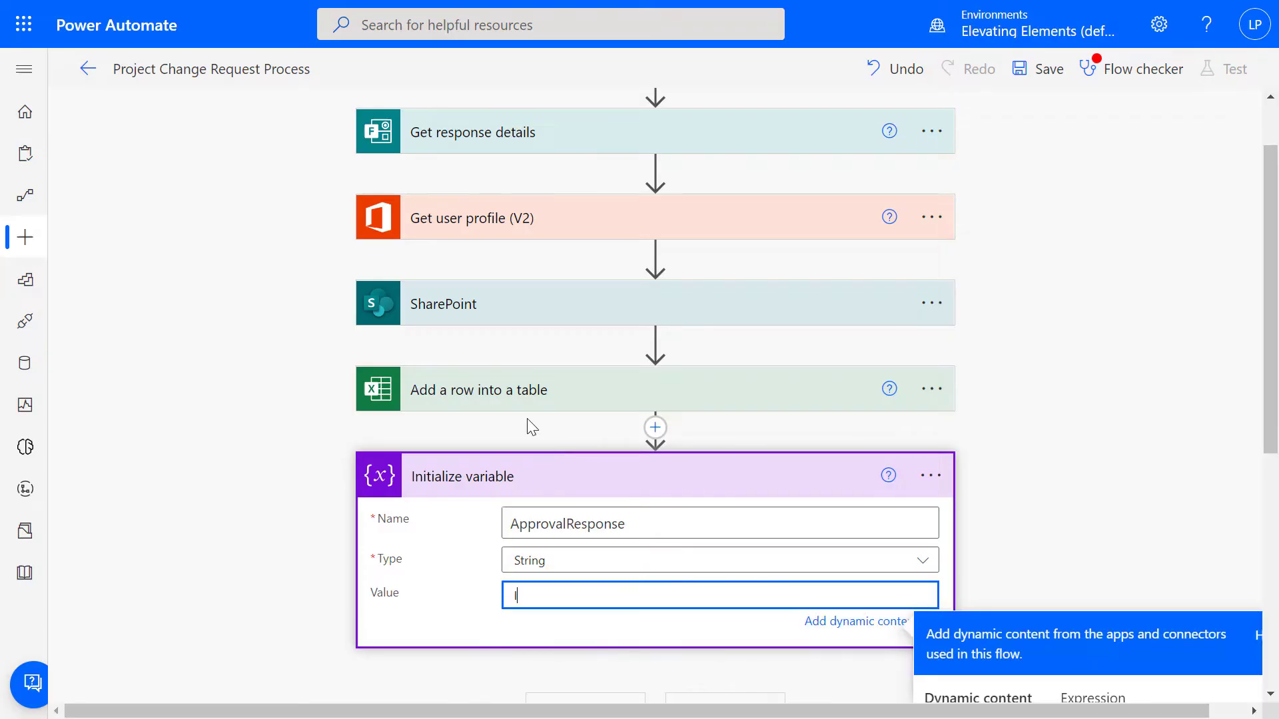
{"action": "type", "text": "In Progress"}
{"action": "left_click", "coordinate": [618, 701]}
Step: Add a Do until loop that runs until ApprovalResponse is equal to ActionTaken
{"action": "type", "text": "do until"}
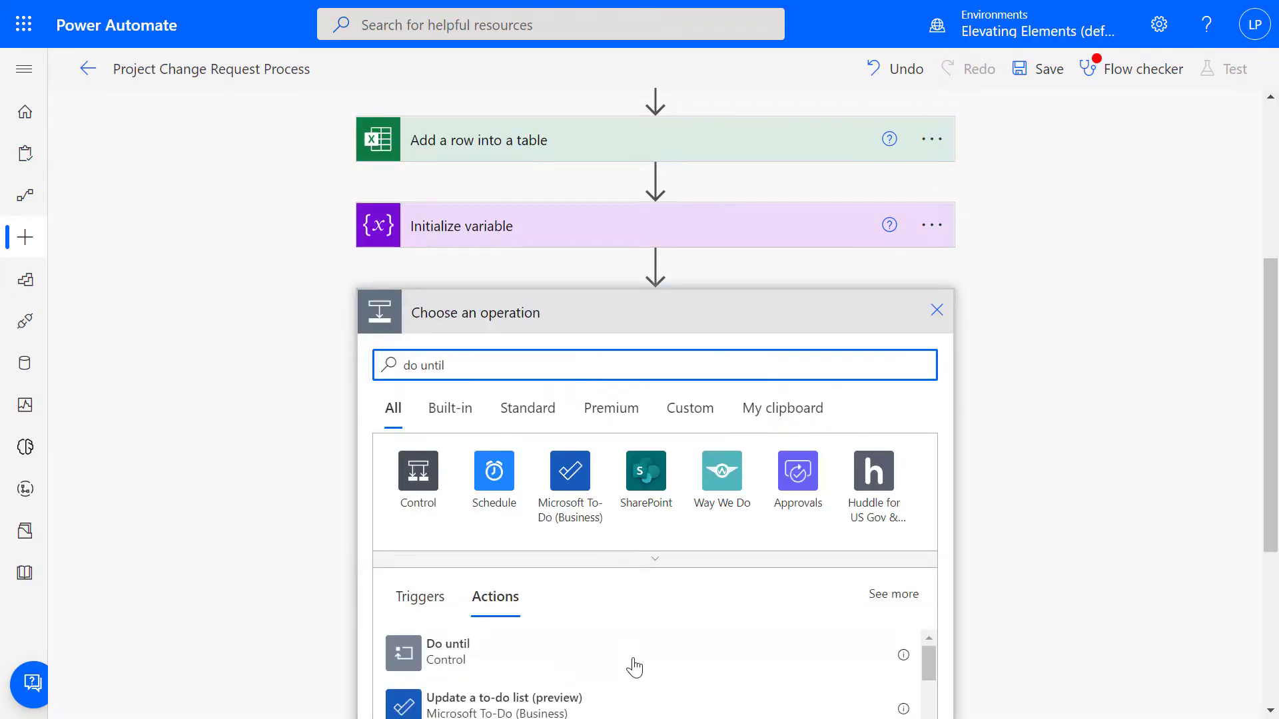
{"action": "left_click", "coordinate": [592, 658]}
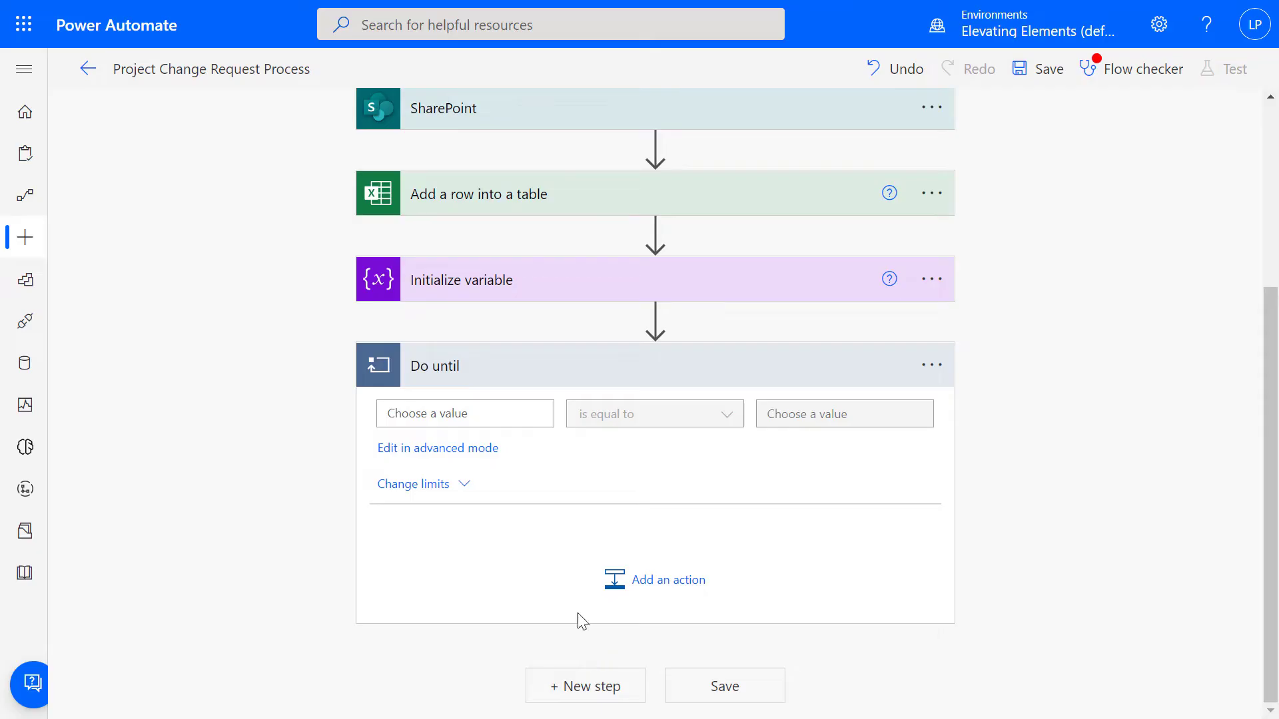
{"action": "left_click", "coordinate": [501, 418]}
{"action": "left_click", "coordinate": [690, 603]}
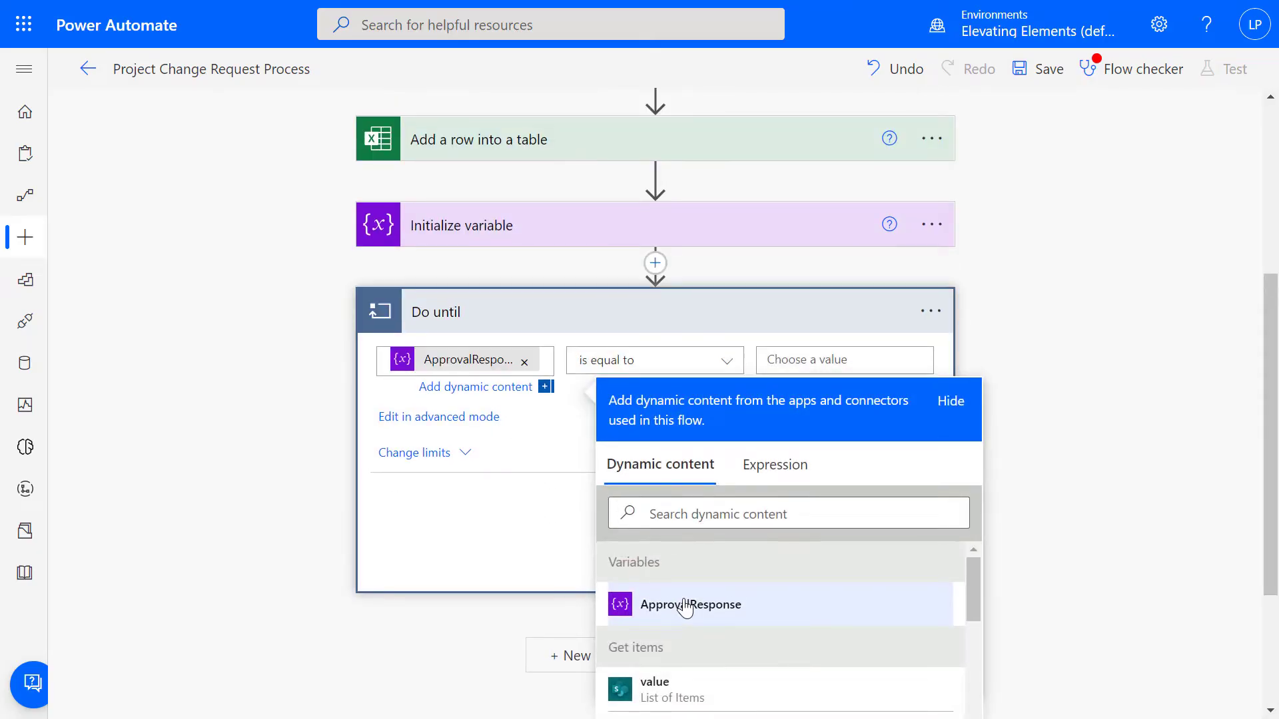
{"action": "left_click", "coordinate": [794, 364]}
{"action": "type", "text": "A"}
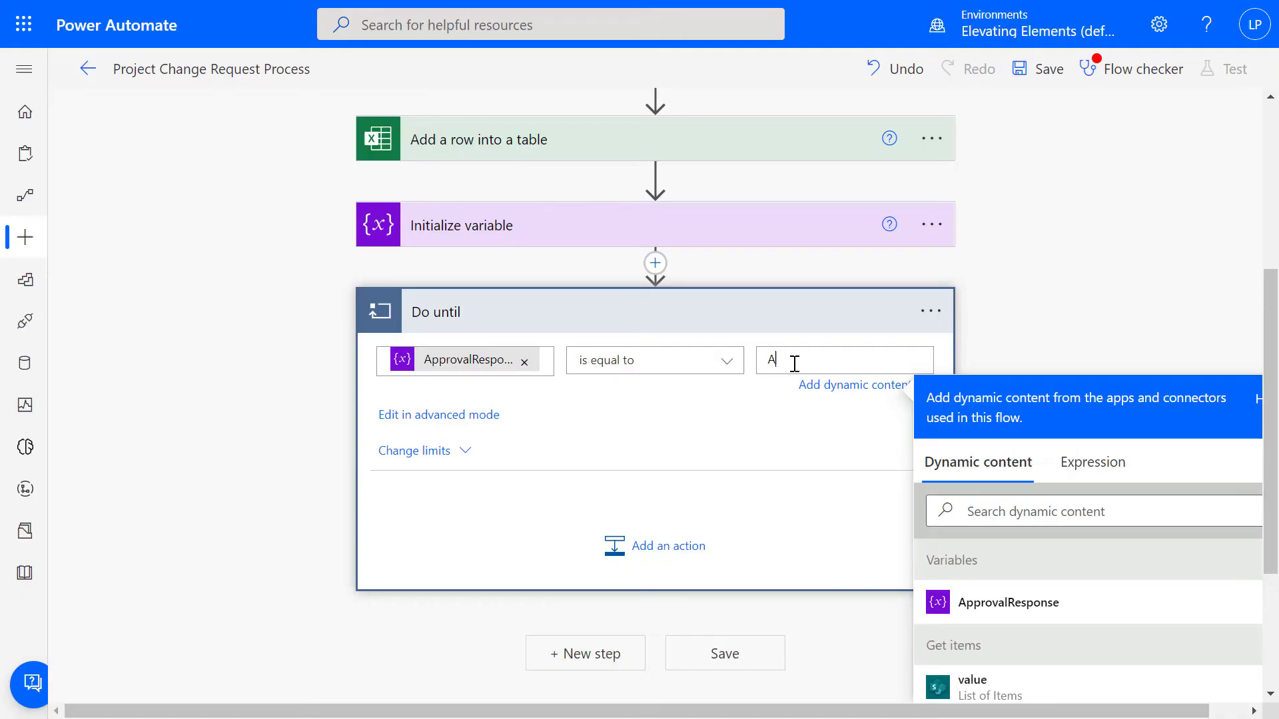
{"action": "type", "text": "ctionTaken"}
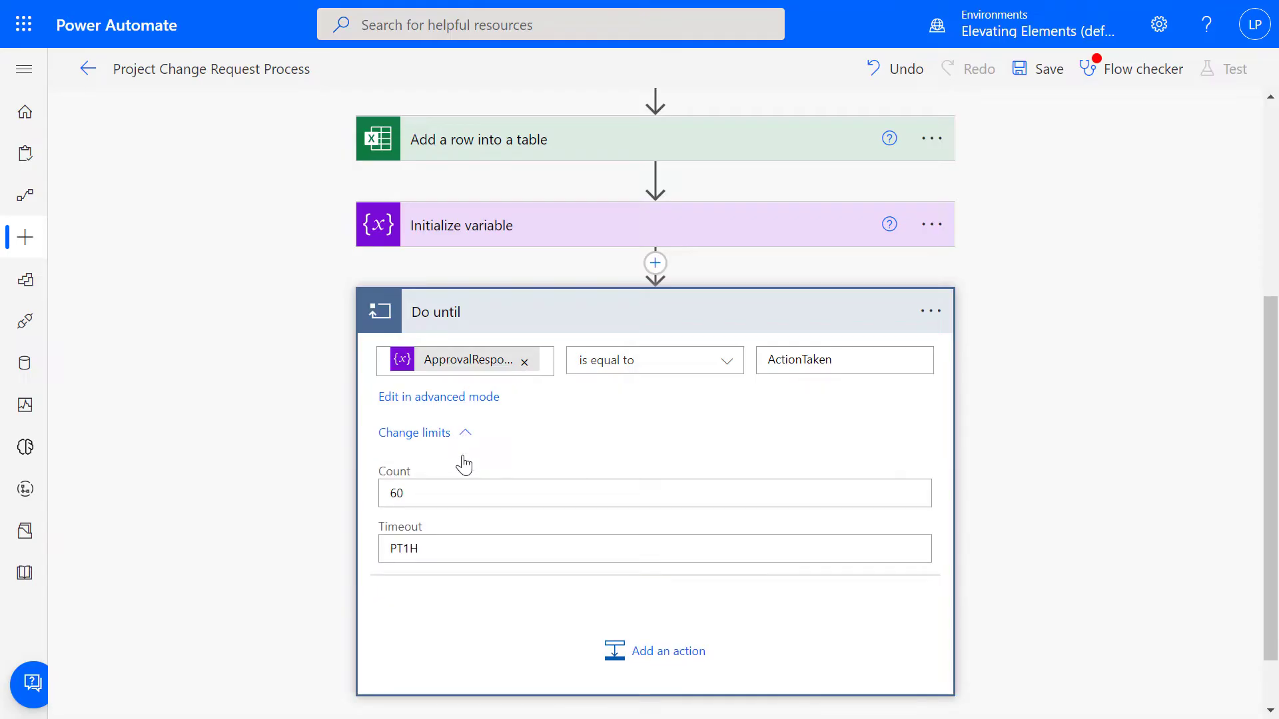
Step: Change the loop limits to Count 2 and Timeout P2D
{"action": "left_click", "coordinate": [414, 494]}
{"action": "left_click_drag", "start_coordinate": [413, 496], "coordinate": [328, 497]}
{"action": "type", "text": "2"}
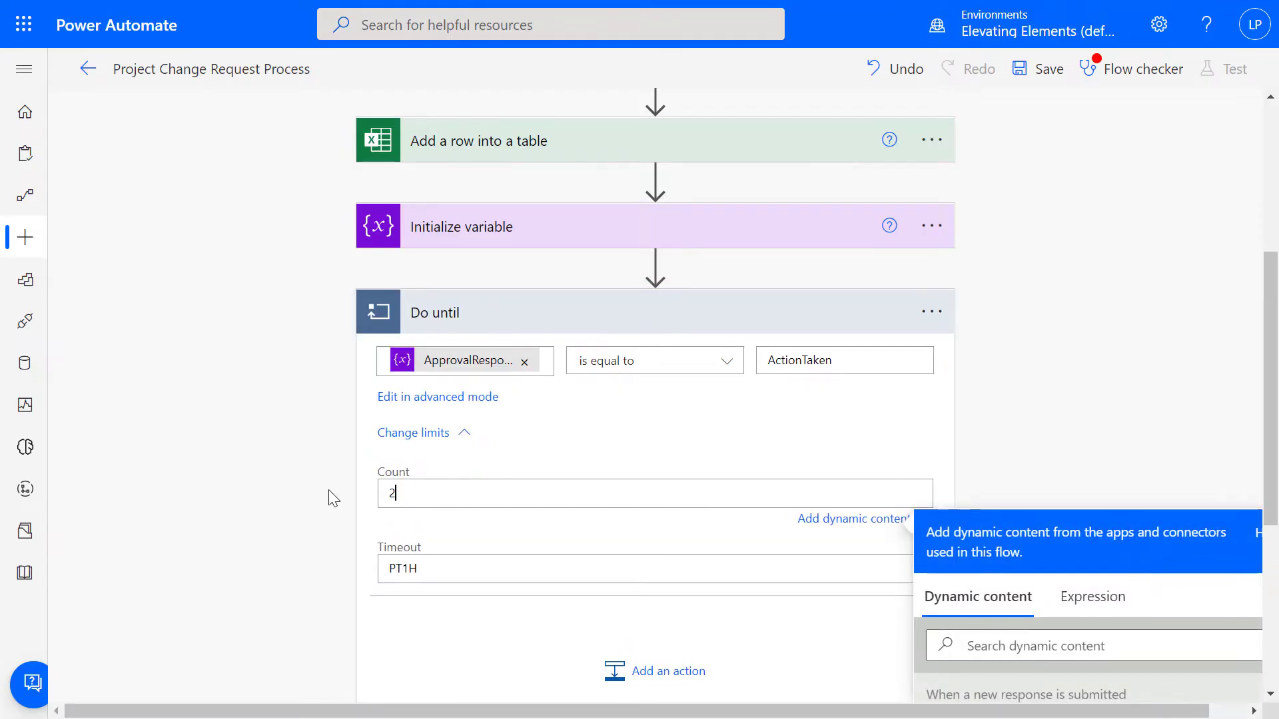
{"action": "left_click_drag", "start_coordinate": [420, 568], "coordinate": [326, 554]}
{"action": "type", "text": "P2D"}
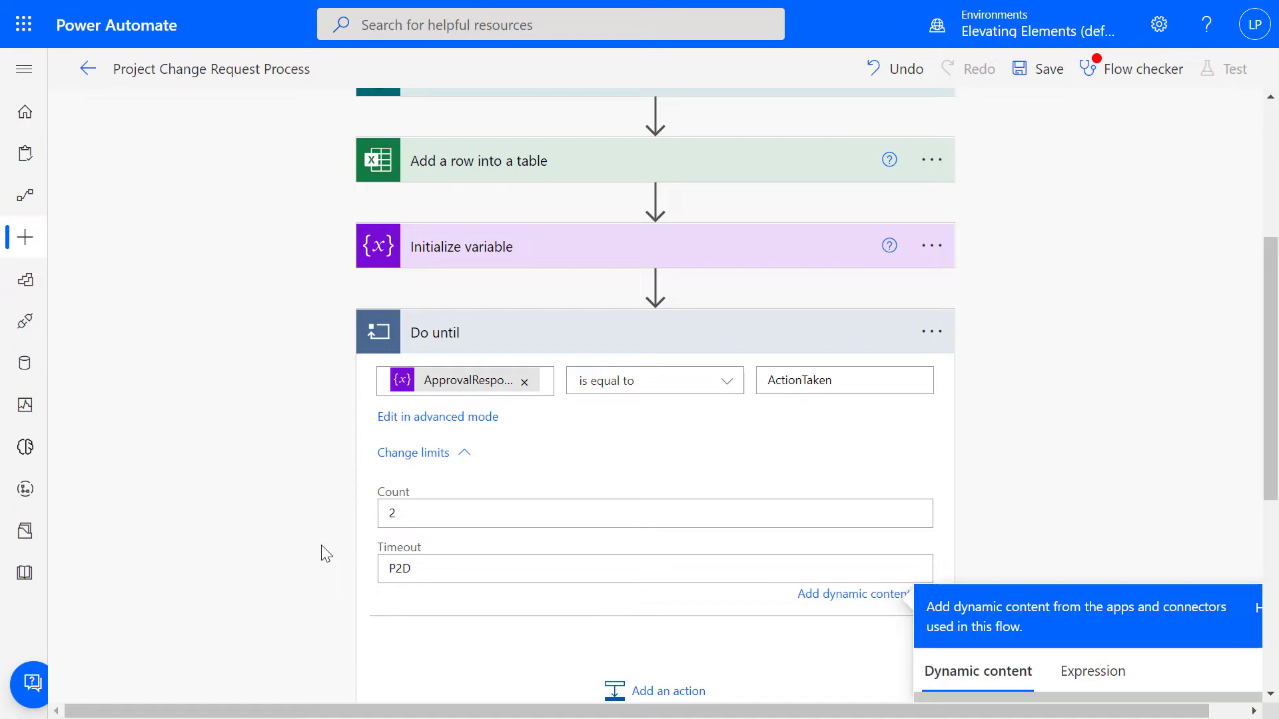
{"action": "left_click", "coordinate": [1127, 607]}
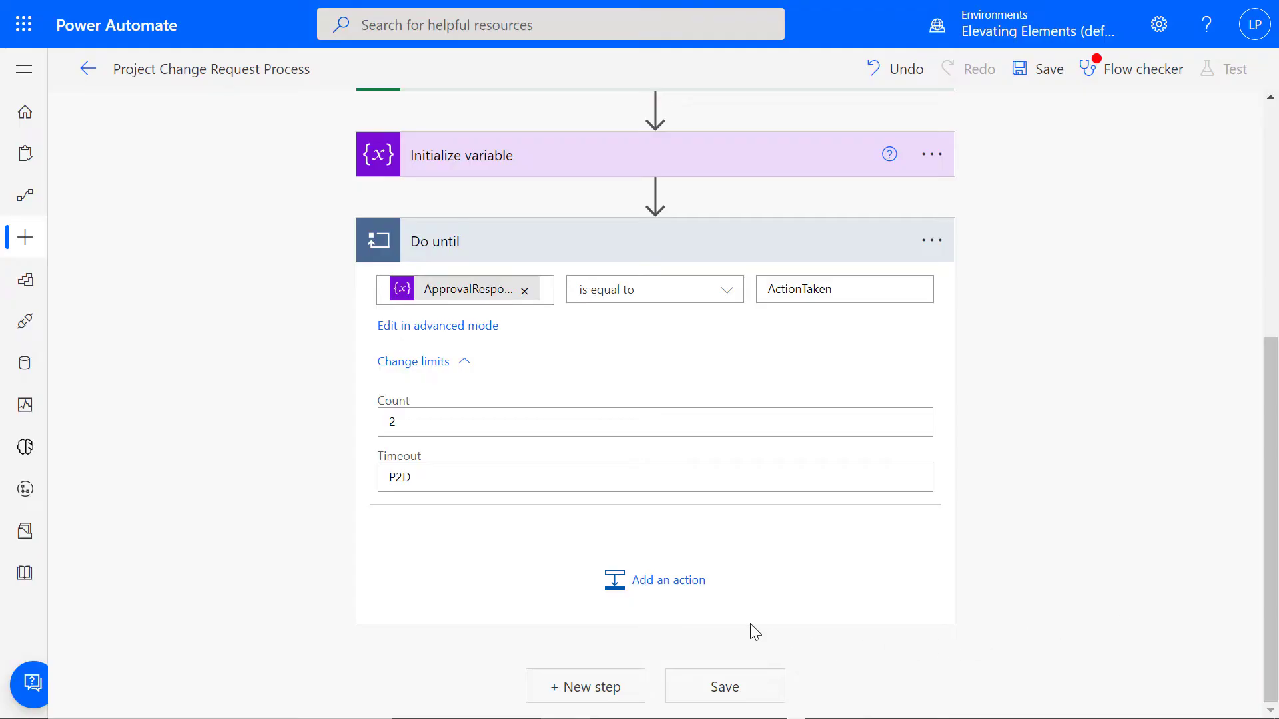
Step: Add a Start and wait for an approval action inside the loop, set to Approve/Reject - First to respond
{"action": "left_click", "coordinate": [685, 601]}
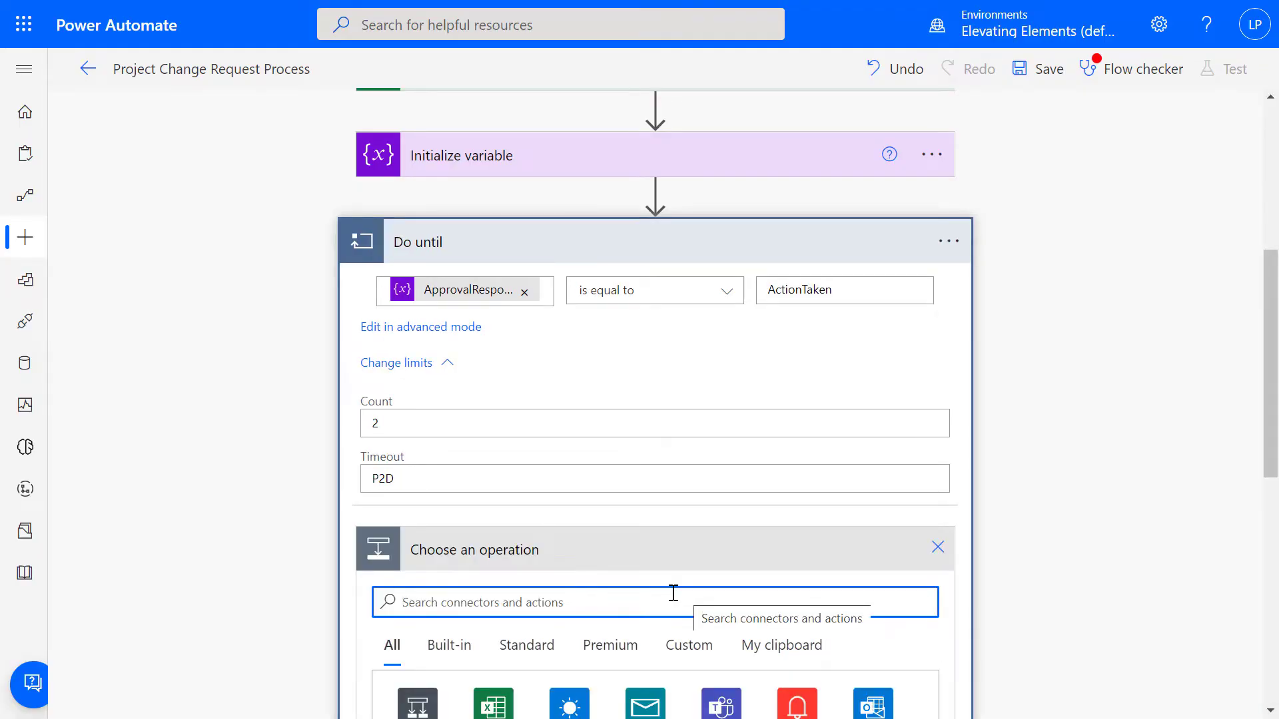
{"action": "type", "text": "start and wait for approval"}
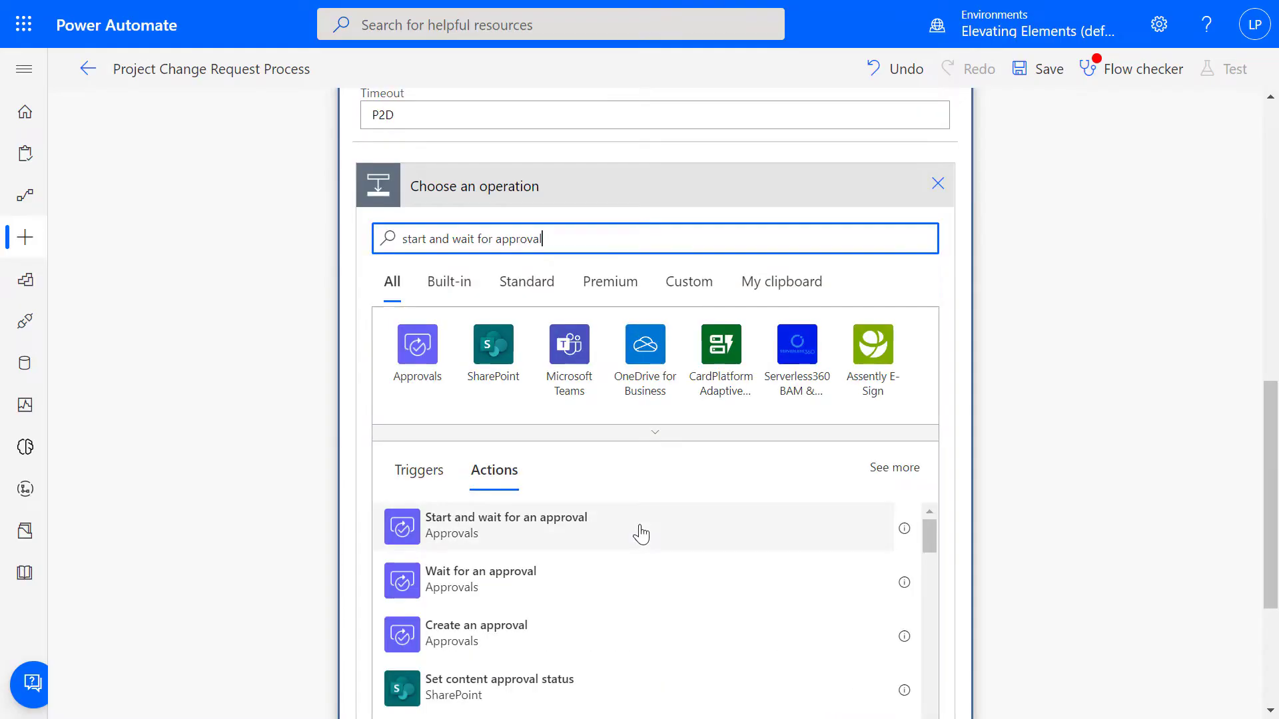
{"action": "left_click", "coordinate": [636, 531]}
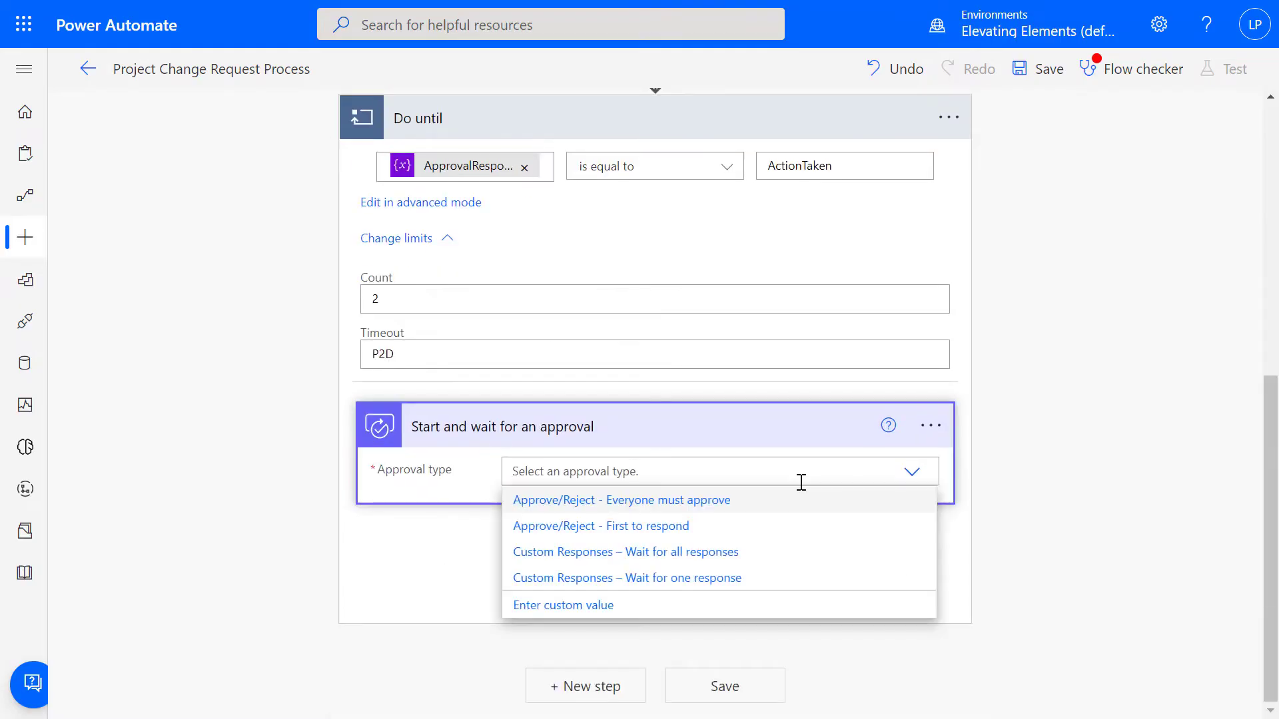
{"action": "left_click", "coordinate": [703, 530]}
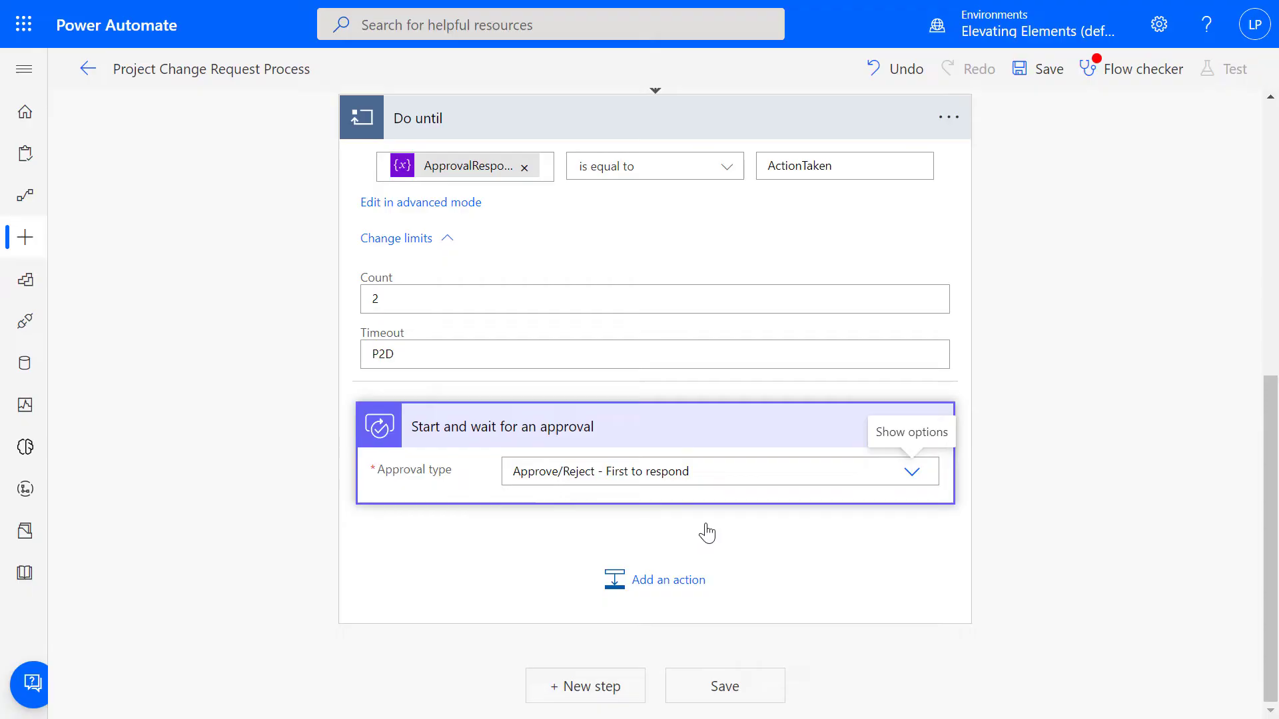
Step: Title the approval 'Project Change Request from' plus Display Name, assign the Approver, and paste in the request details
{"action": "left_click", "coordinate": [685, 509]}
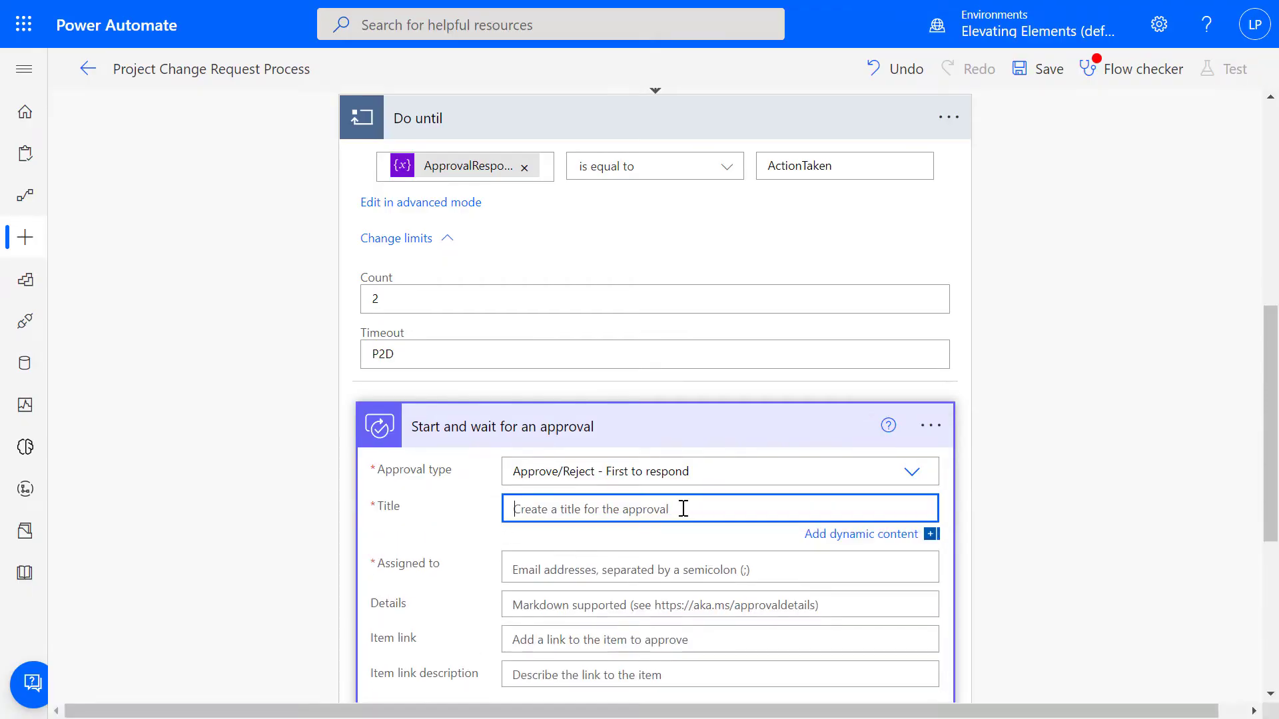
{"action": "type", "text": "Project Change Request from"}
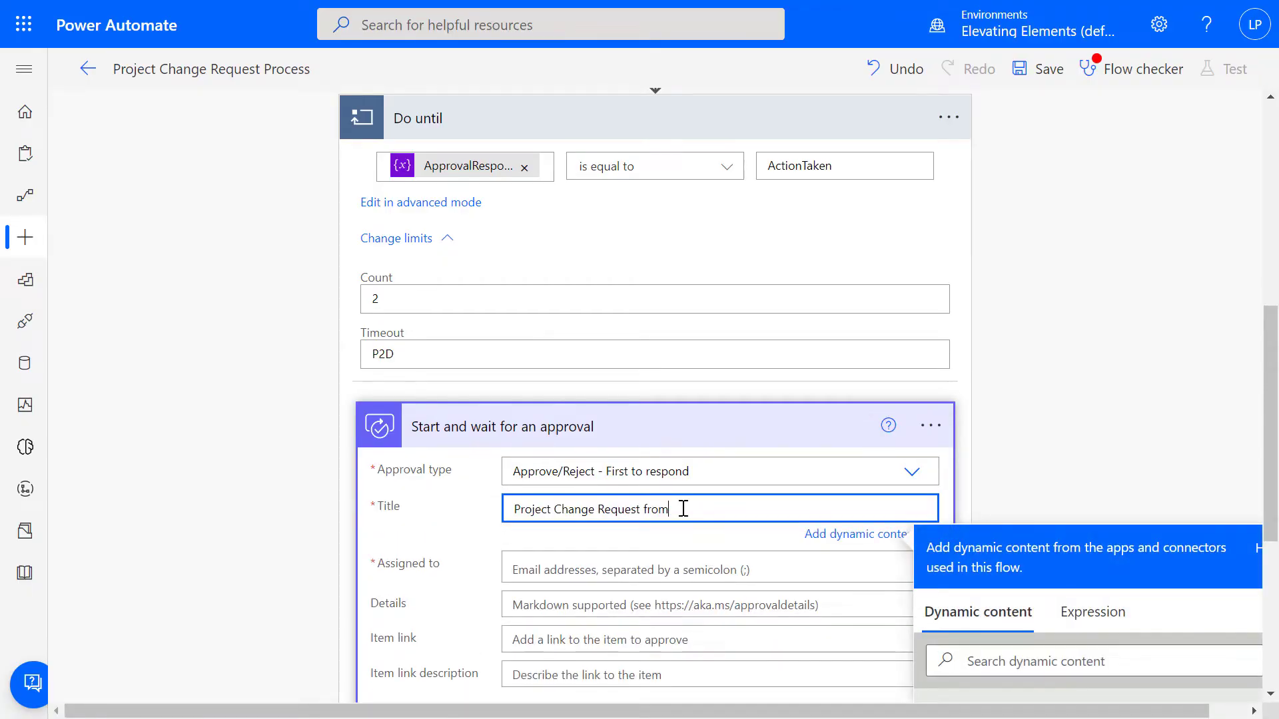
{"action": "key", "text": "ctrl+v"}
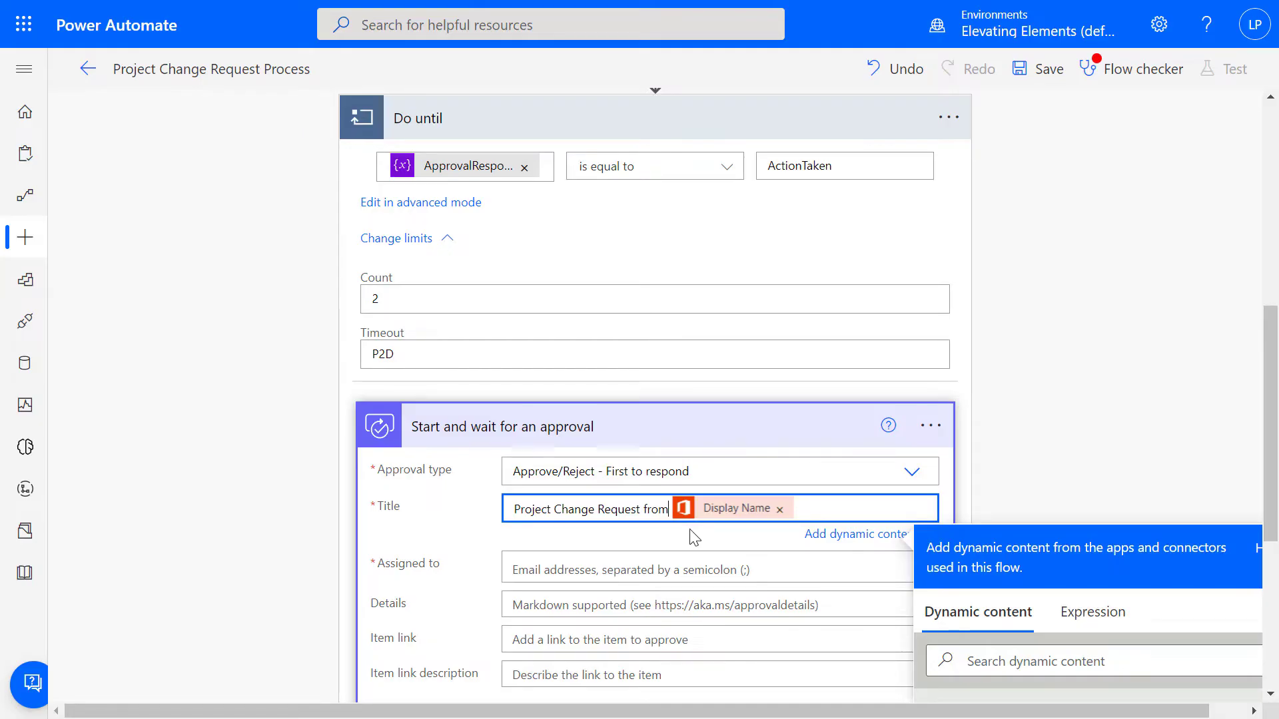
{"action": "left_click", "coordinate": [720, 568]}
{"action": "key", "text": "ctrl+v"}
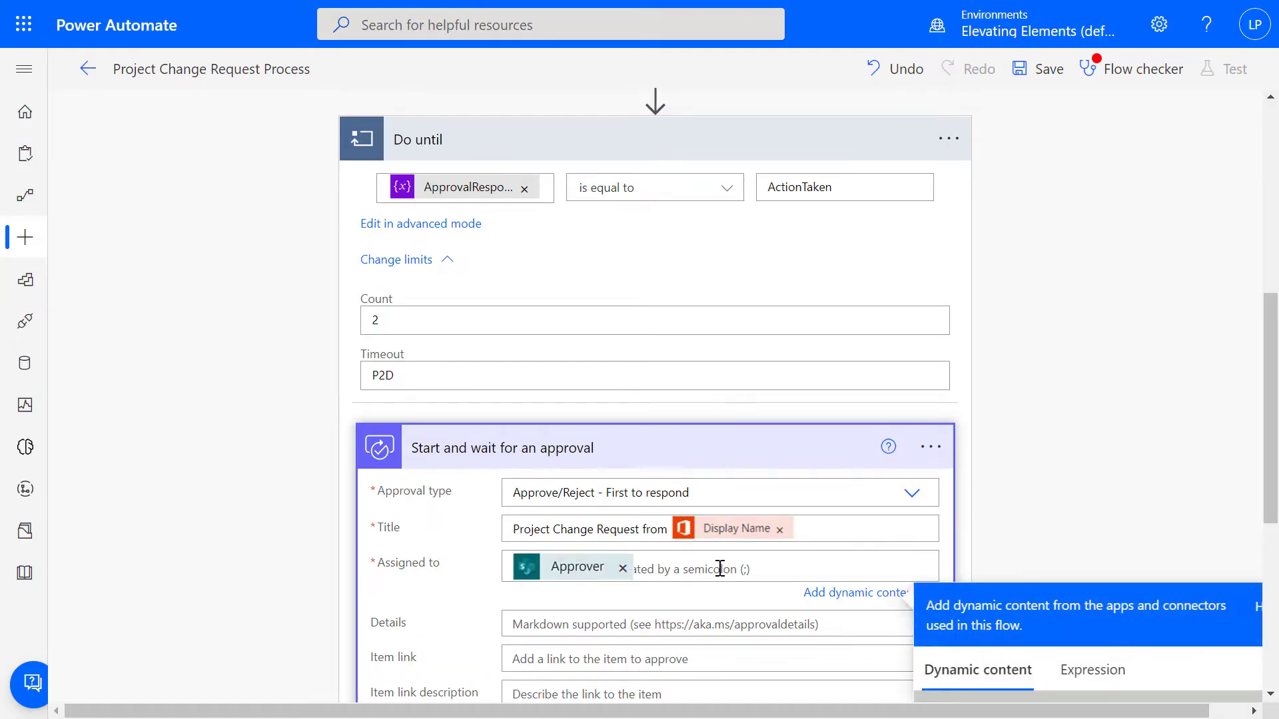
{"action": "scroll", "coordinate": [720, 568], "scroll_direction": "down", "scroll_amount": 4}
{"action": "left_click", "coordinate": [720, 317]}
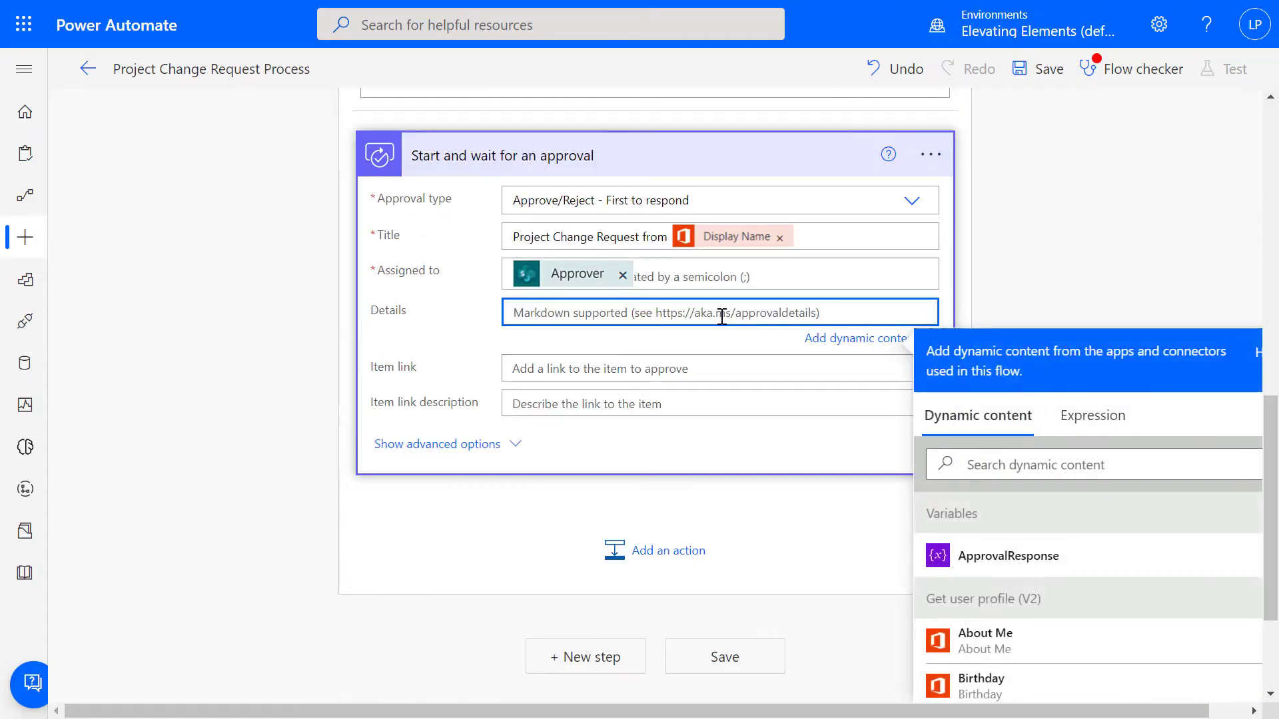
{"action": "type", "text": "Please respond within 2 days. You'll receive a reminder -- please take action on the most recent notification. If rejecting the request, include a comment, then click submit.  Project: Change request category: Rationale for change: Effective date:"}
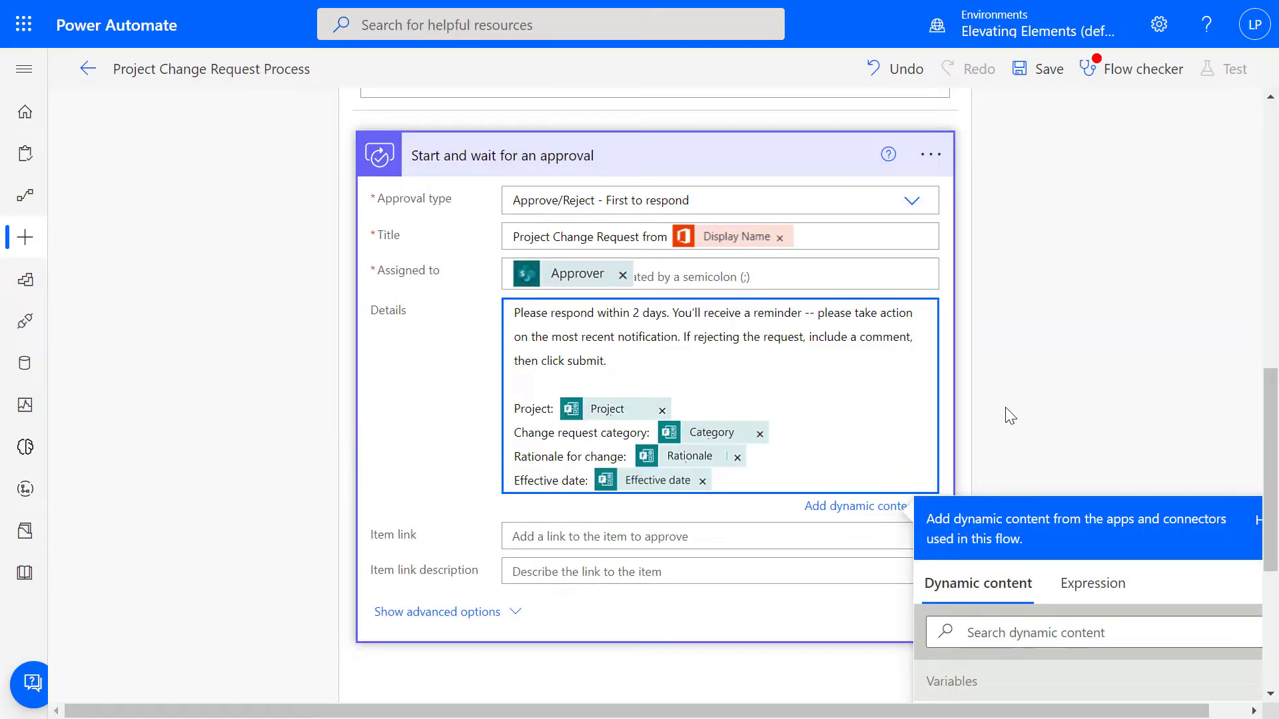
{"action": "scroll", "coordinate": [1010, 416], "scroll_direction": "down", "scroll_amount": 1}
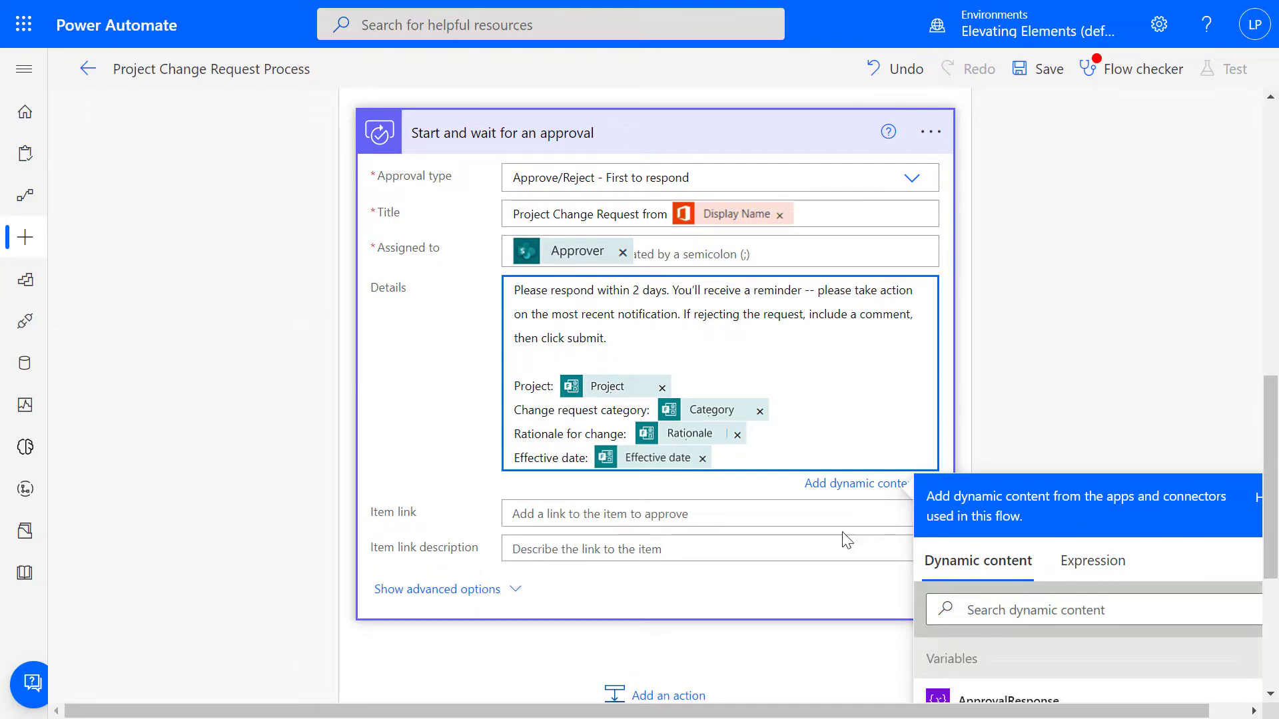
Step: Set the requester's Mail as Requestor, keep notifications enabled, and set Enable reassignment to No
{"action": "left_click", "coordinate": [517, 592]}
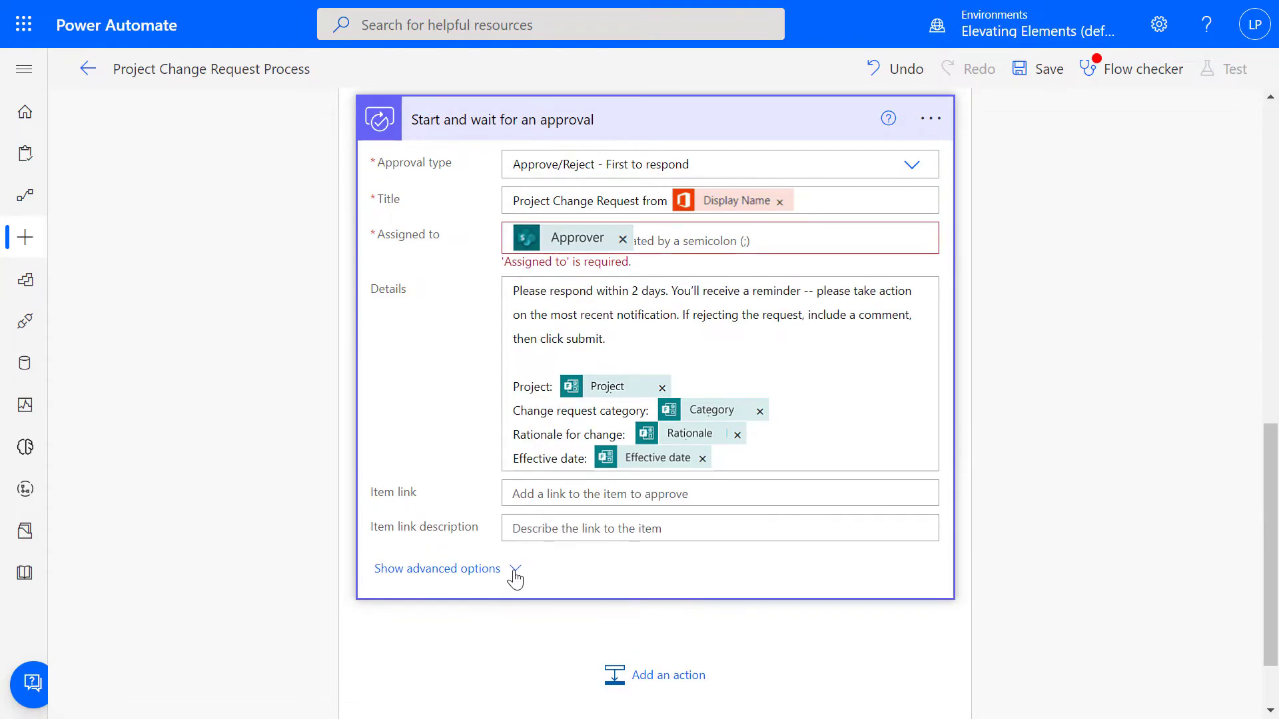
{"action": "left_click", "coordinate": [517, 571]}
{"action": "left_click", "coordinate": [680, 561]}
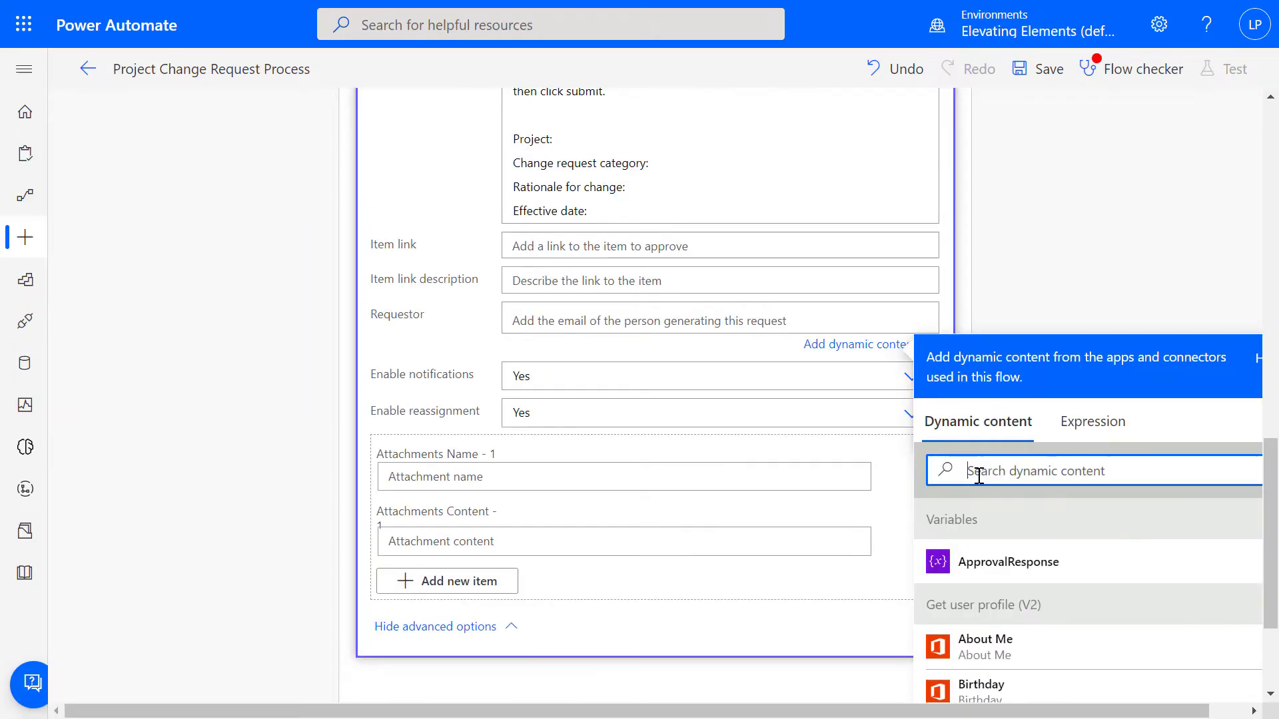
{"action": "type", "text": "mail"}
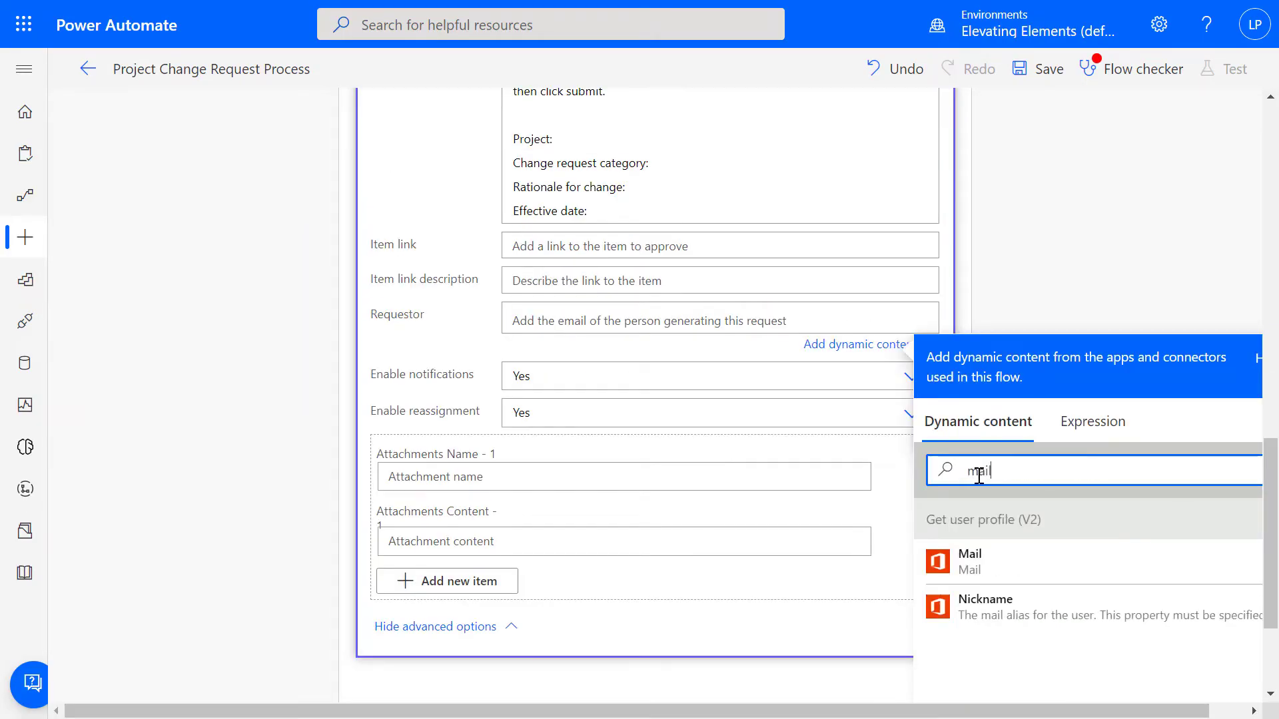
{"action": "left_click", "coordinate": [1017, 571]}
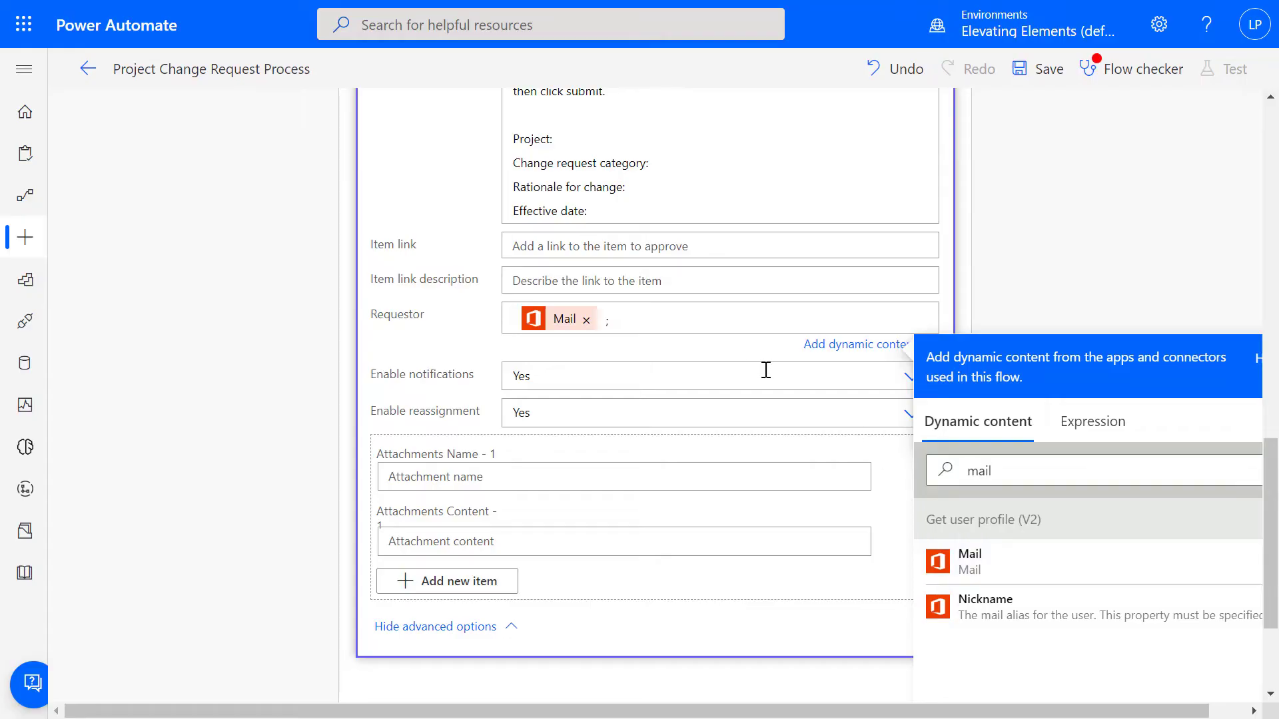
{"action": "left_click", "coordinate": [692, 375]}
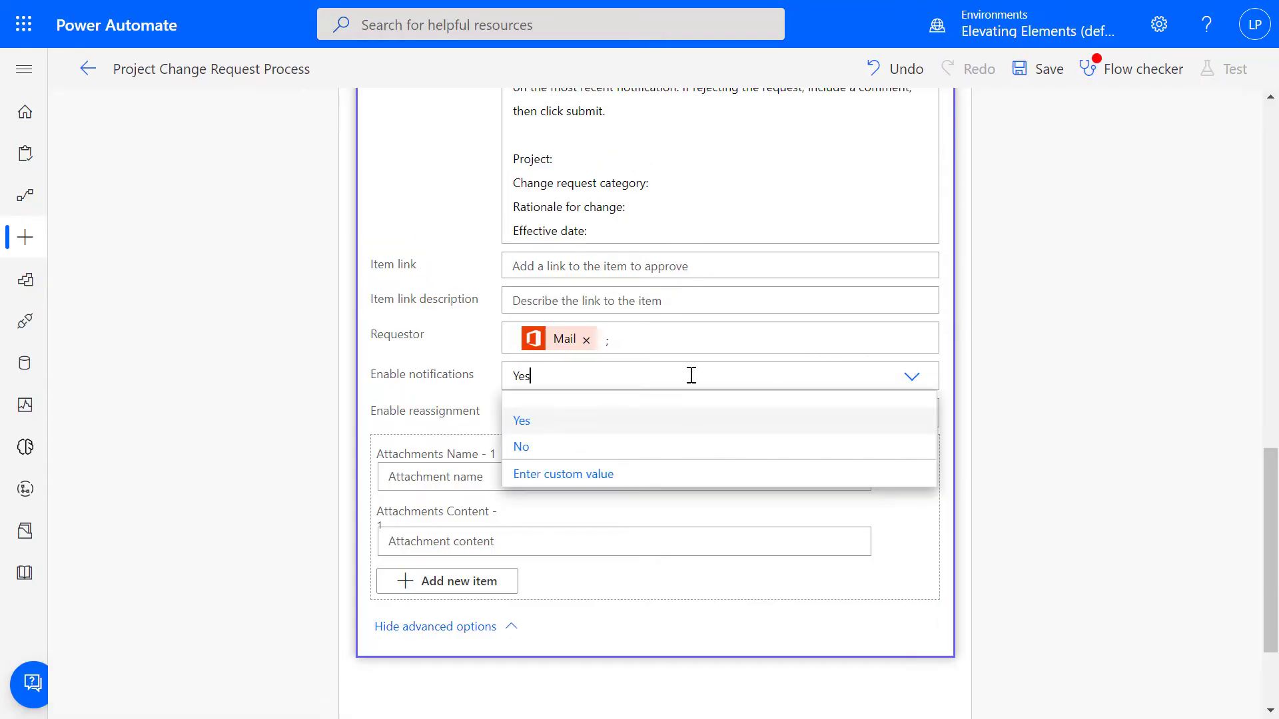
{"action": "left_click", "coordinate": [1024, 437]}
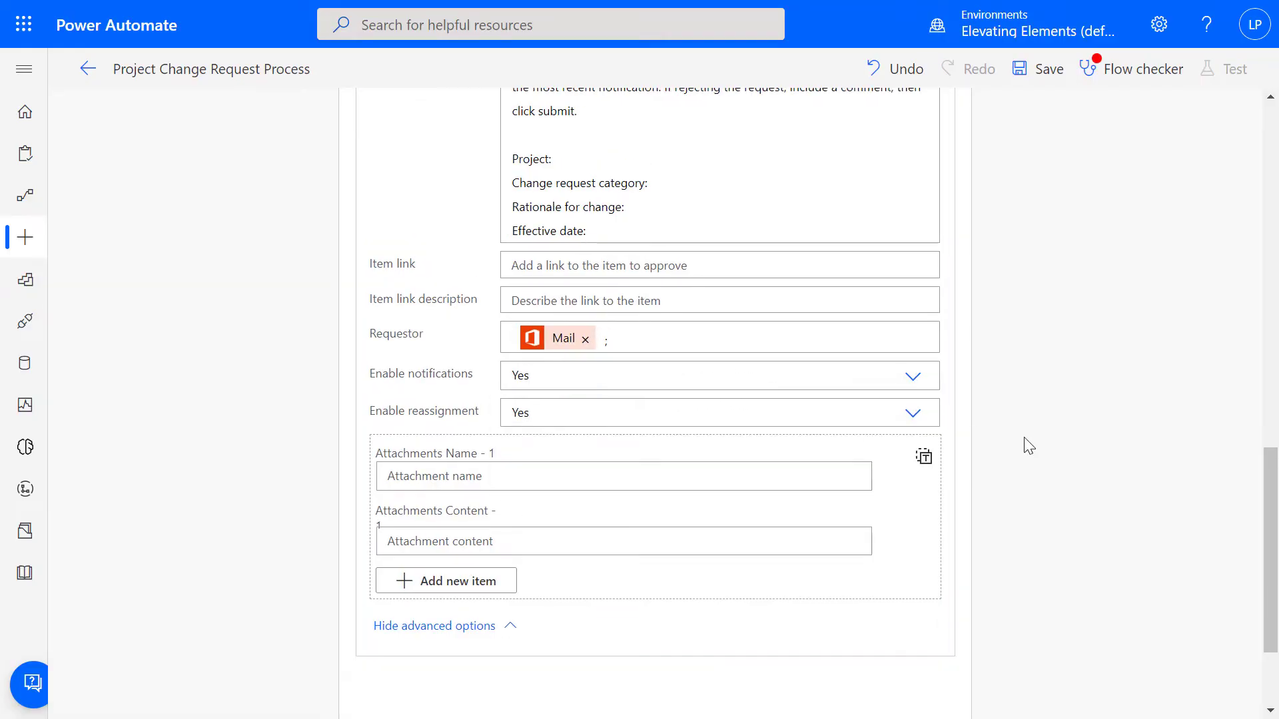
{"action": "left_click", "coordinate": [914, 414]}
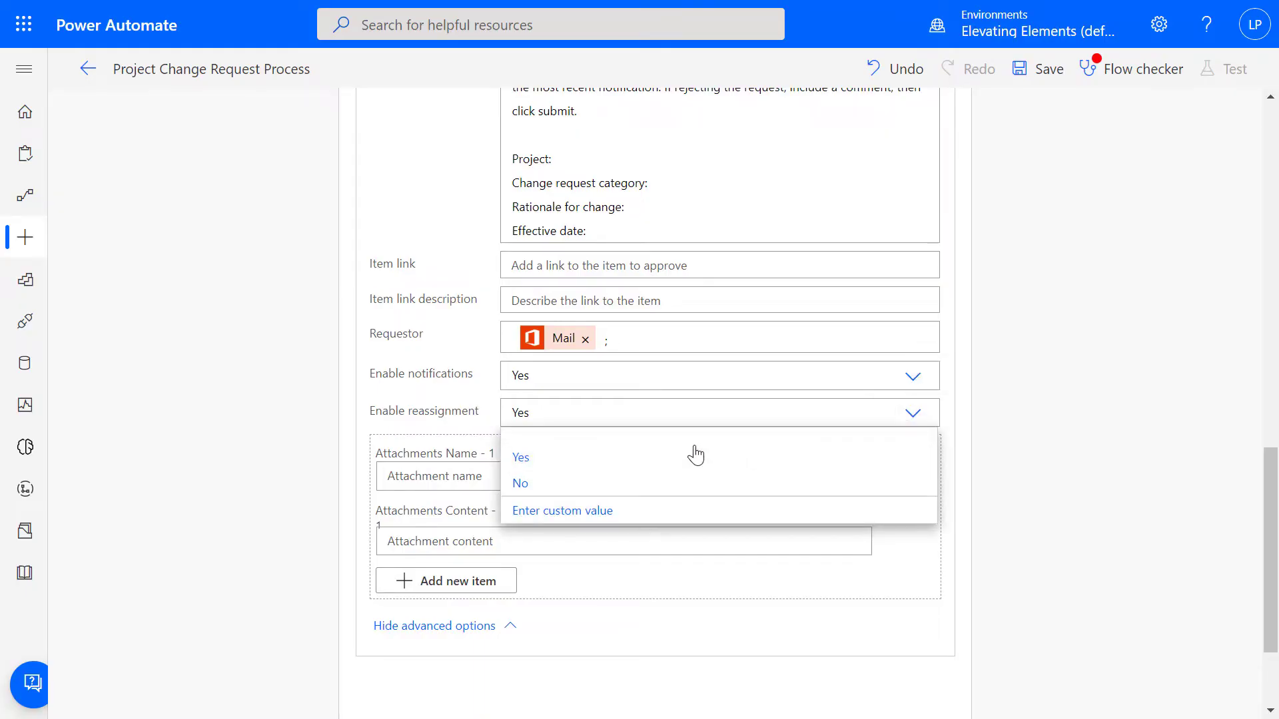
{"action": "left_click", "coordinate": [608, 485]}
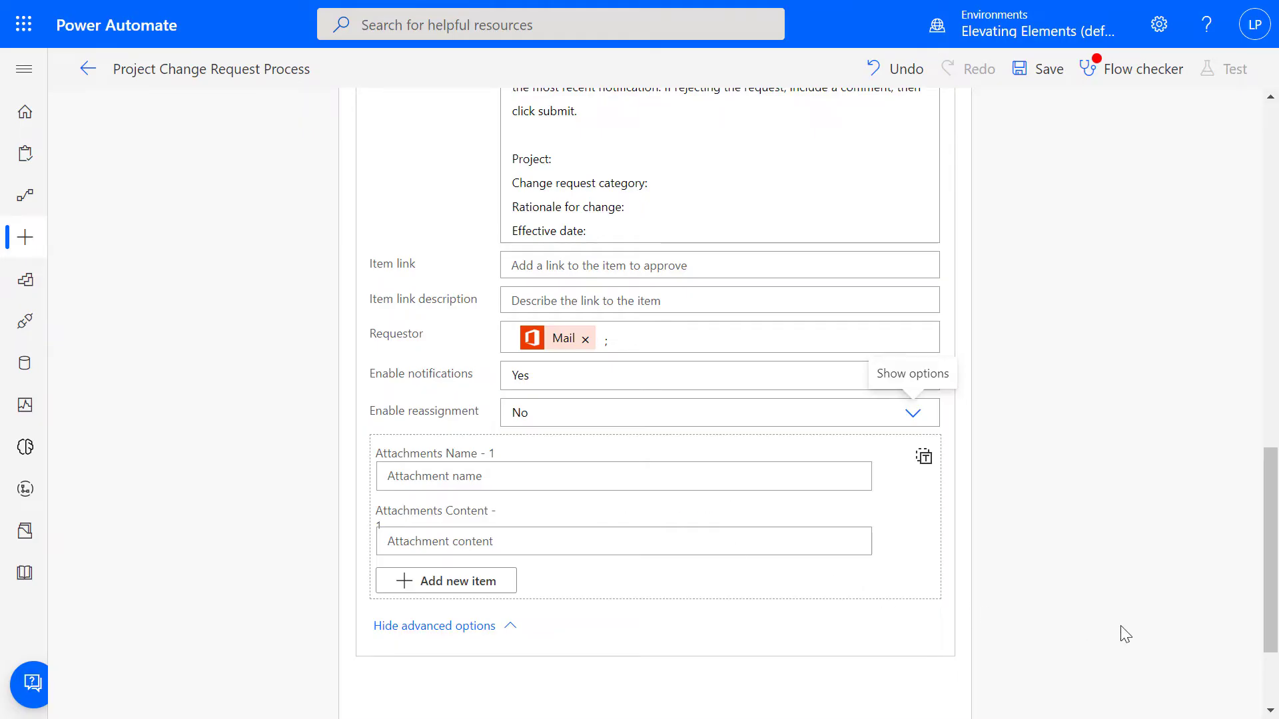
Step: Set the approval step's Timeout Duration to P1D in its settings
{"action": "left_click", "coordinate": [931, 484]}
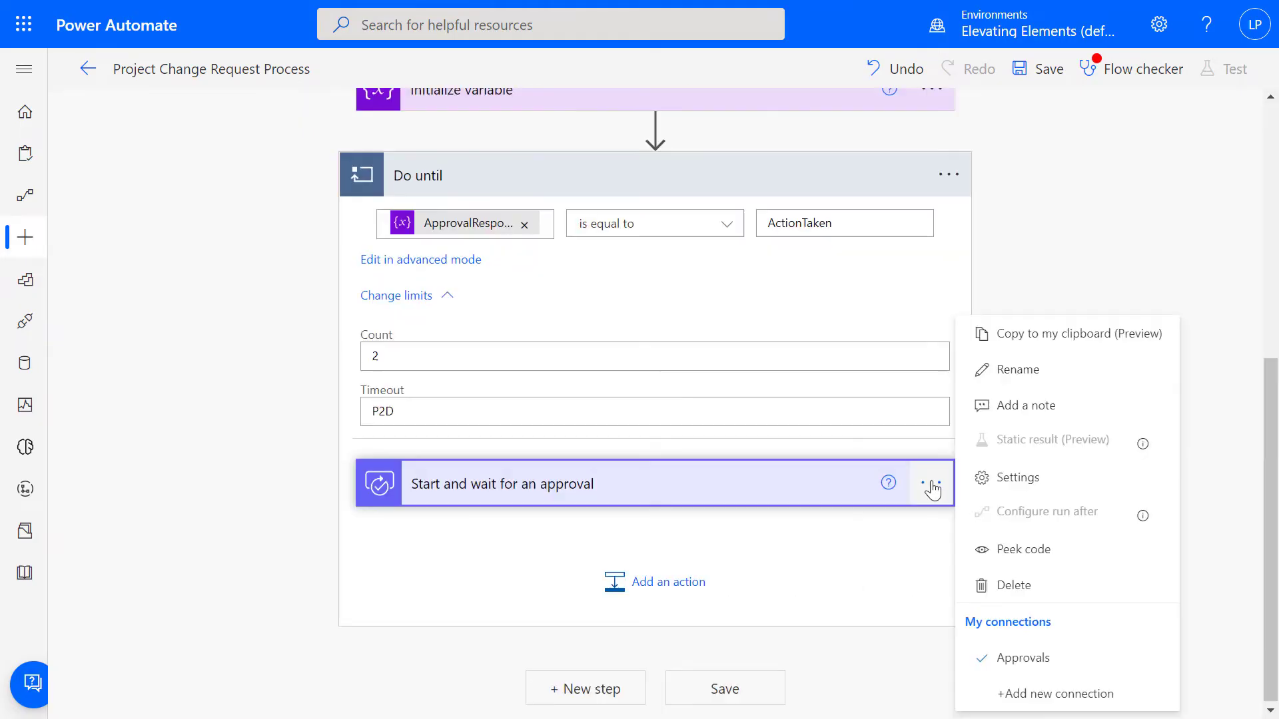
{"action": "left_click", "coordinate": [982, 477]}
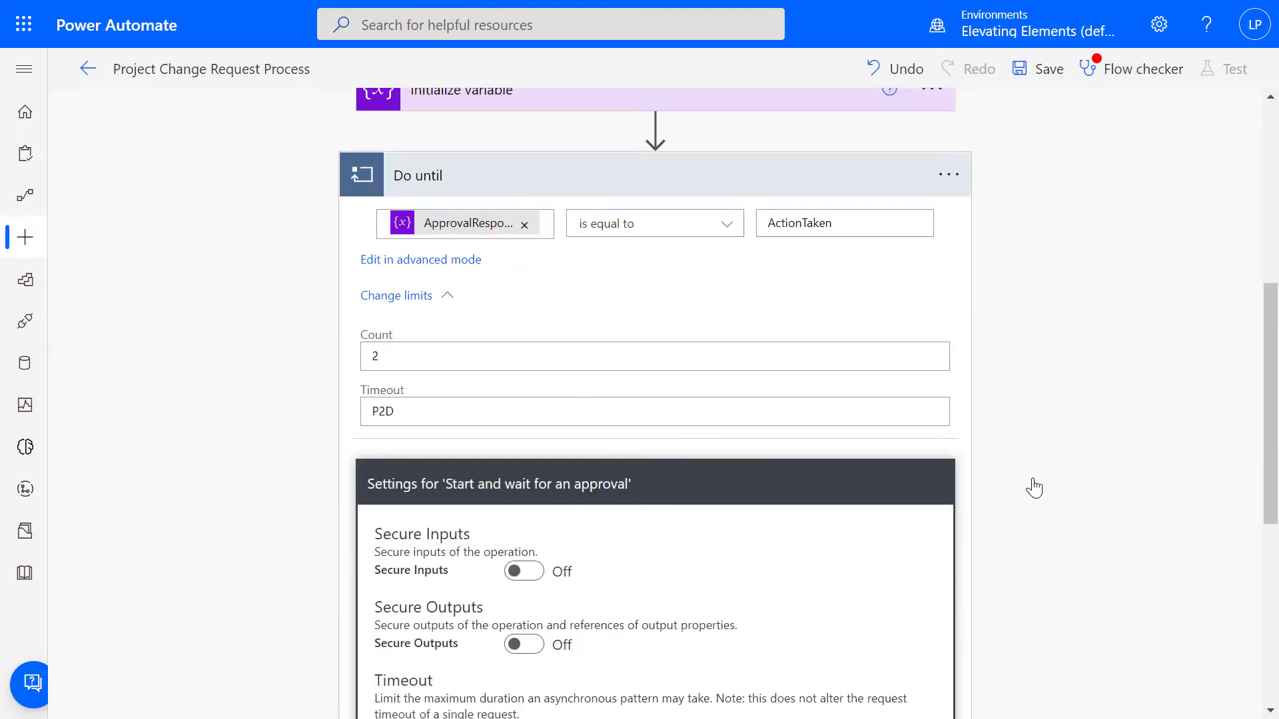
{"action": "scroll", "coordinate": [707, 393], "scroll_direction": "down", "scroll_amount": 5}
{"action": "left_click", "coordinate": [708, 393]}
{"action": "type", "text": "P"}
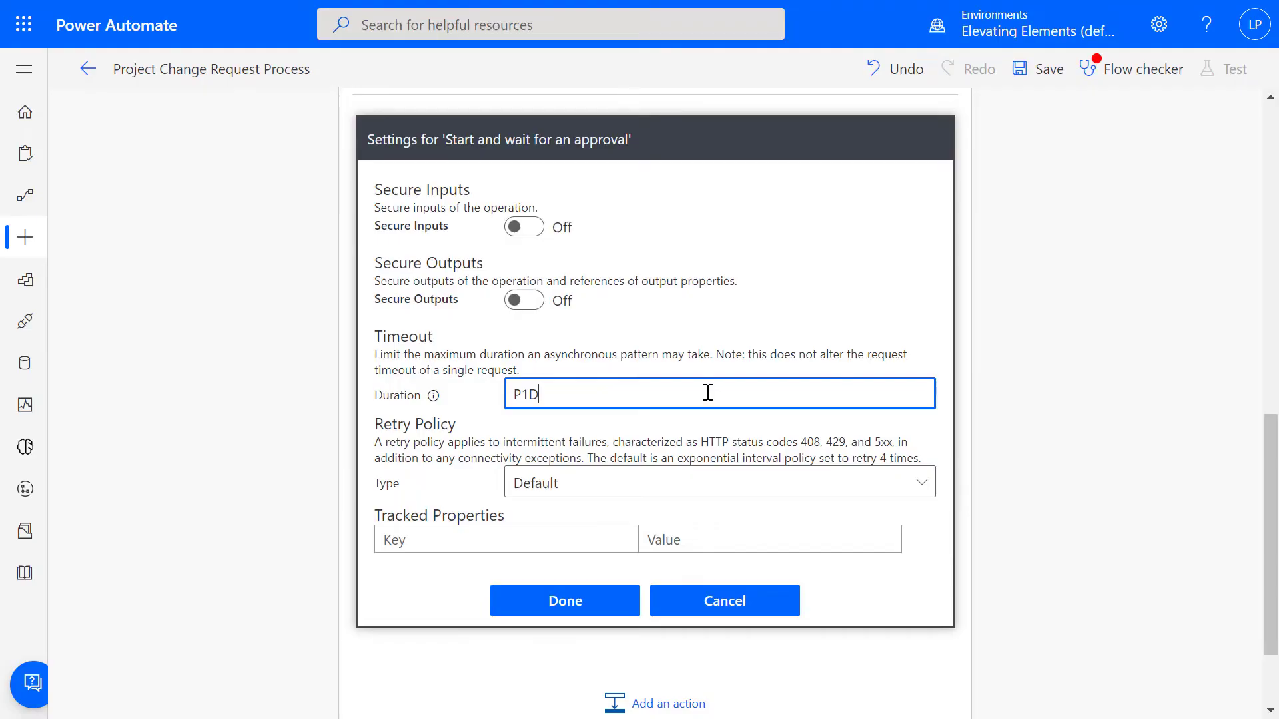
{"action": "type", "text": "1D"}
{"action": "left_click", "coordinate": [533, 599]}
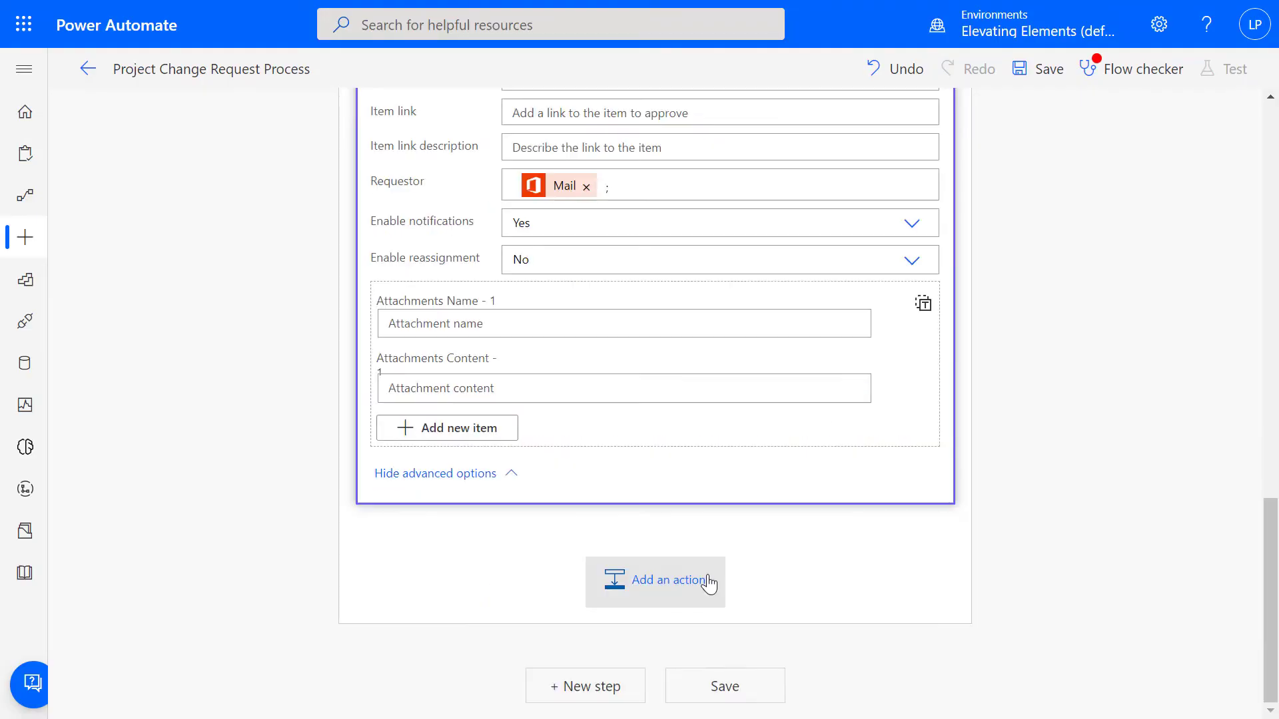
Step: Add a Condition after the approval, configured to also run when the approval has timed out
{"action": "left_click", "coordinate": [708, 582]}
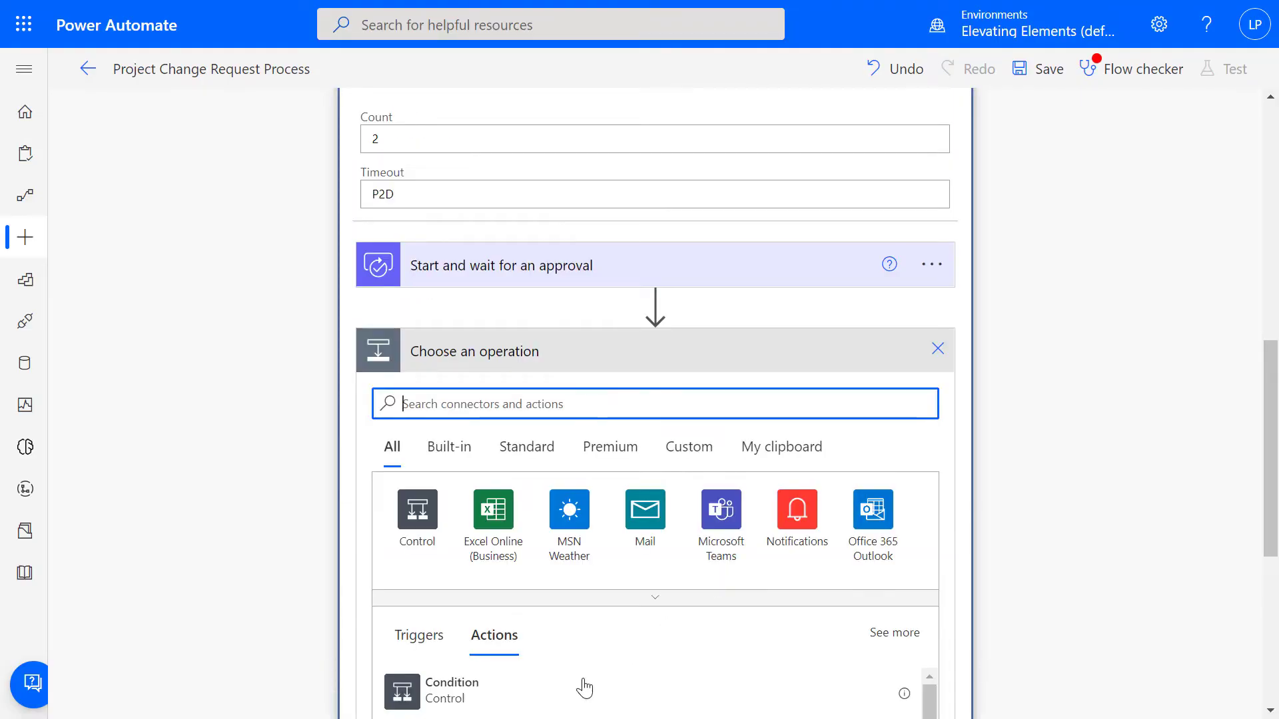
{"action": "left_click", "coordinate": [542, 694]}
{"action": "left_click", "coordinate": [977, 354]}
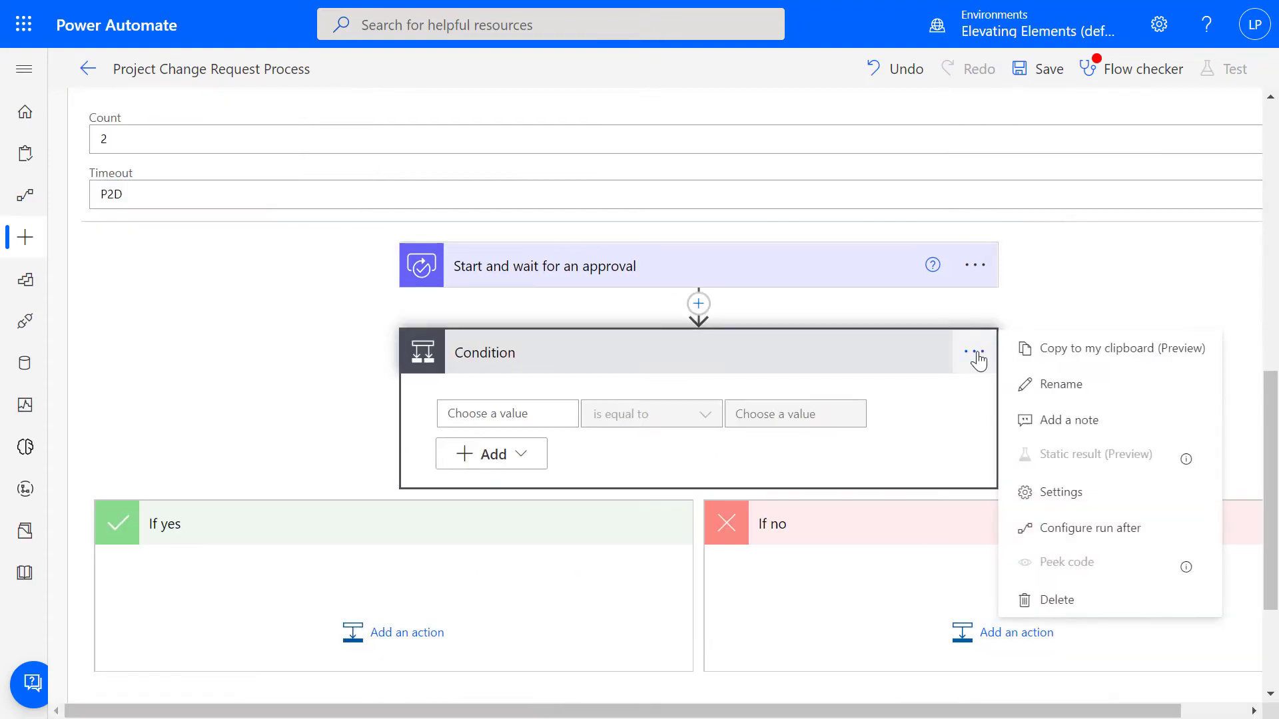
{"action": "left_click", "coordinate": [1137, 547]}
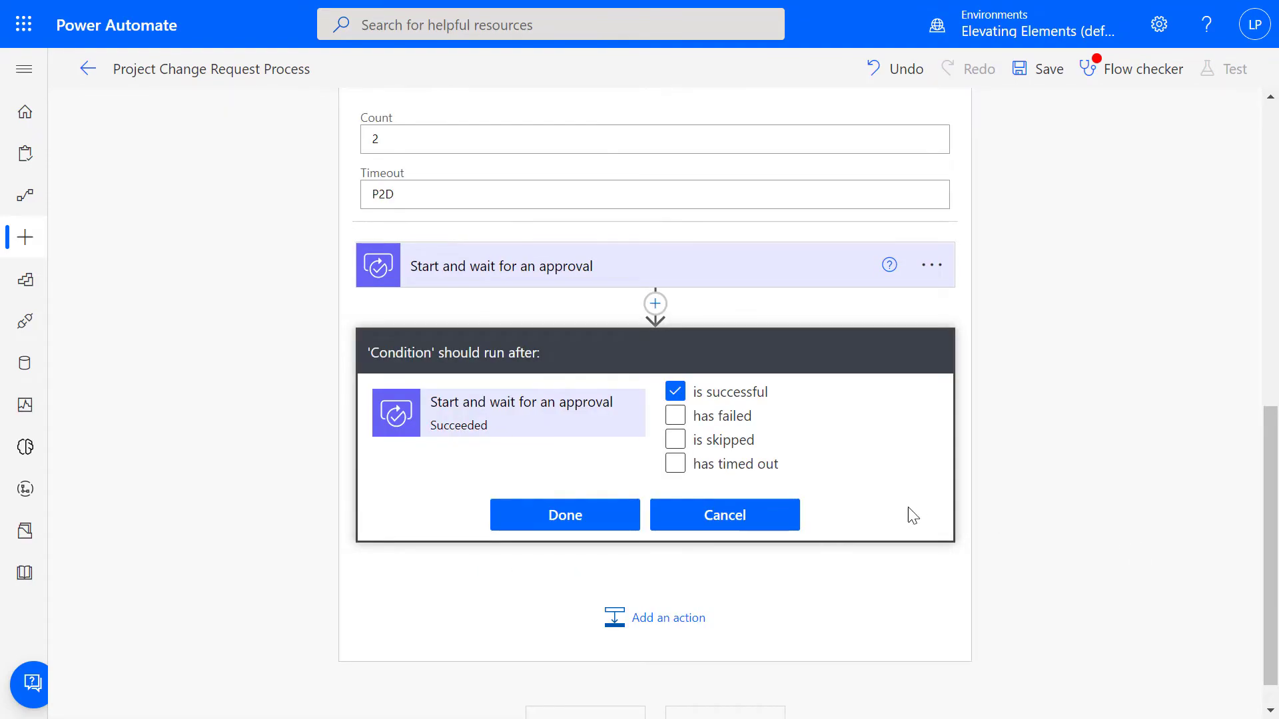
{"action": "left_click", "coordinate": [675, 465]}
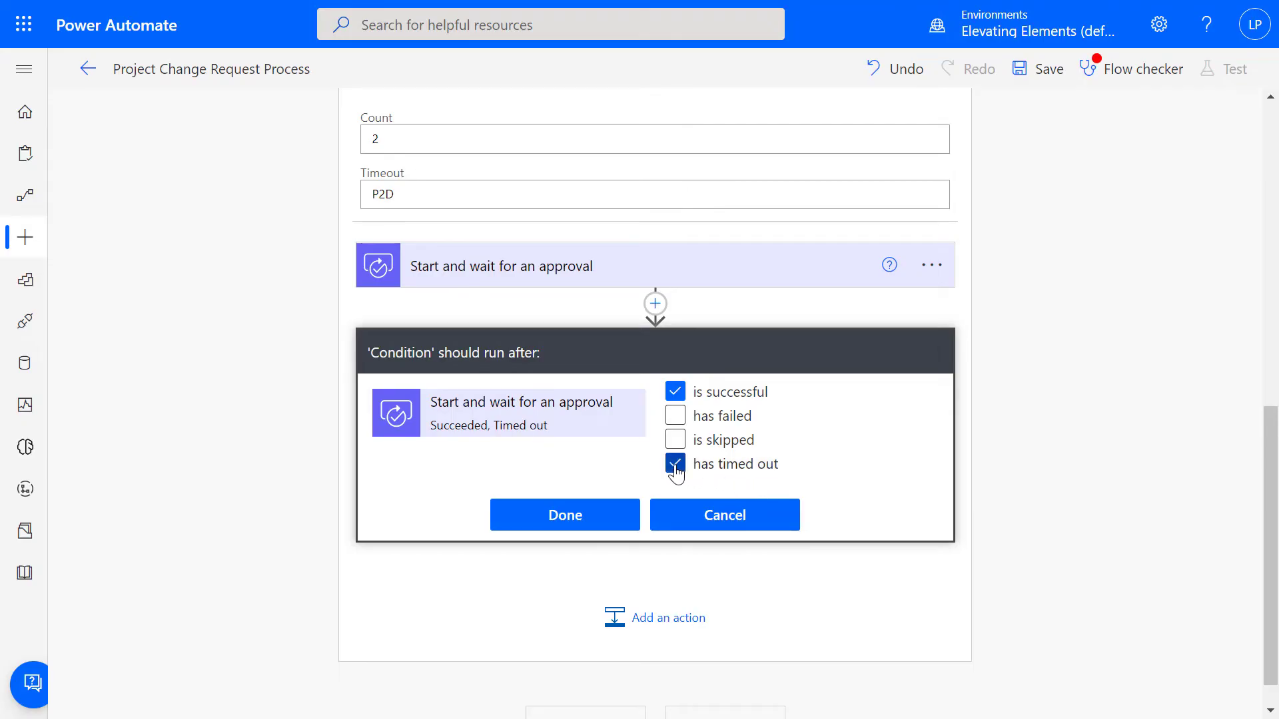
Step: Make the condition test empty(body('Start_and_wait_for_an_approval')?['outcome']) equals true; add Set variable under If yes
{"action": "left_click", "coordinate": [613, 517]}
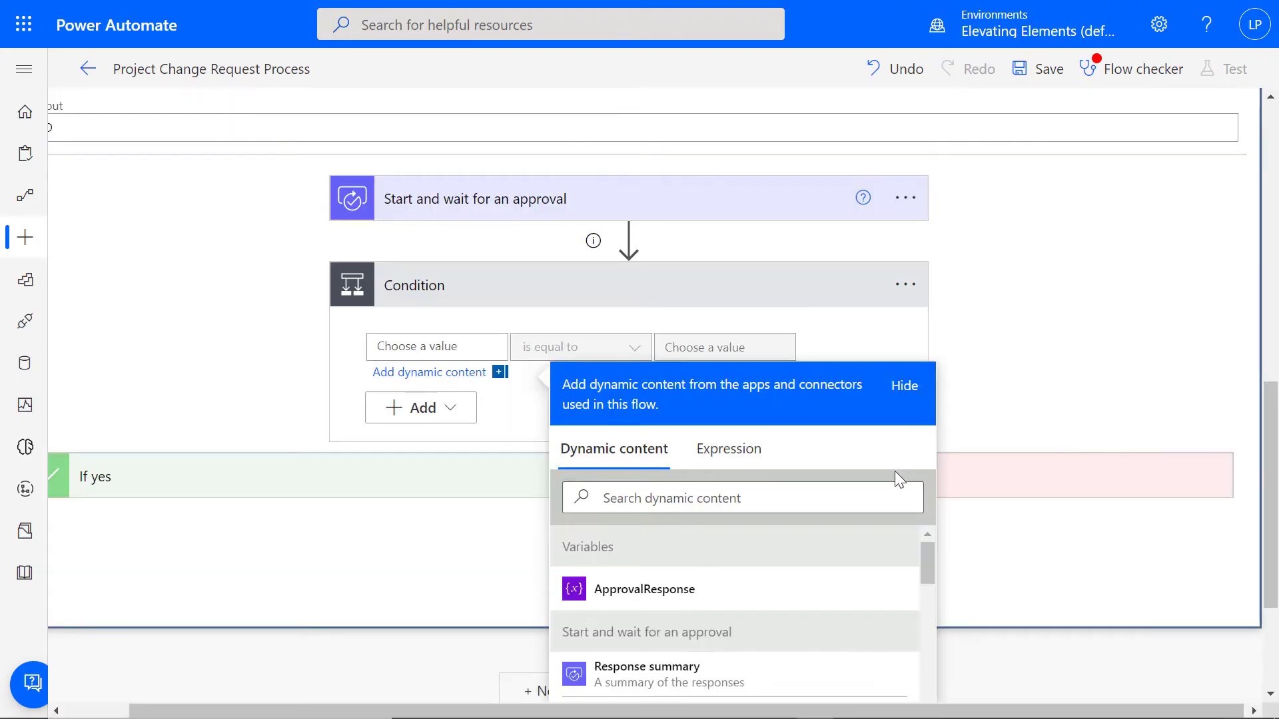
{"action": "left_click", "coordinate": [763, 468]}
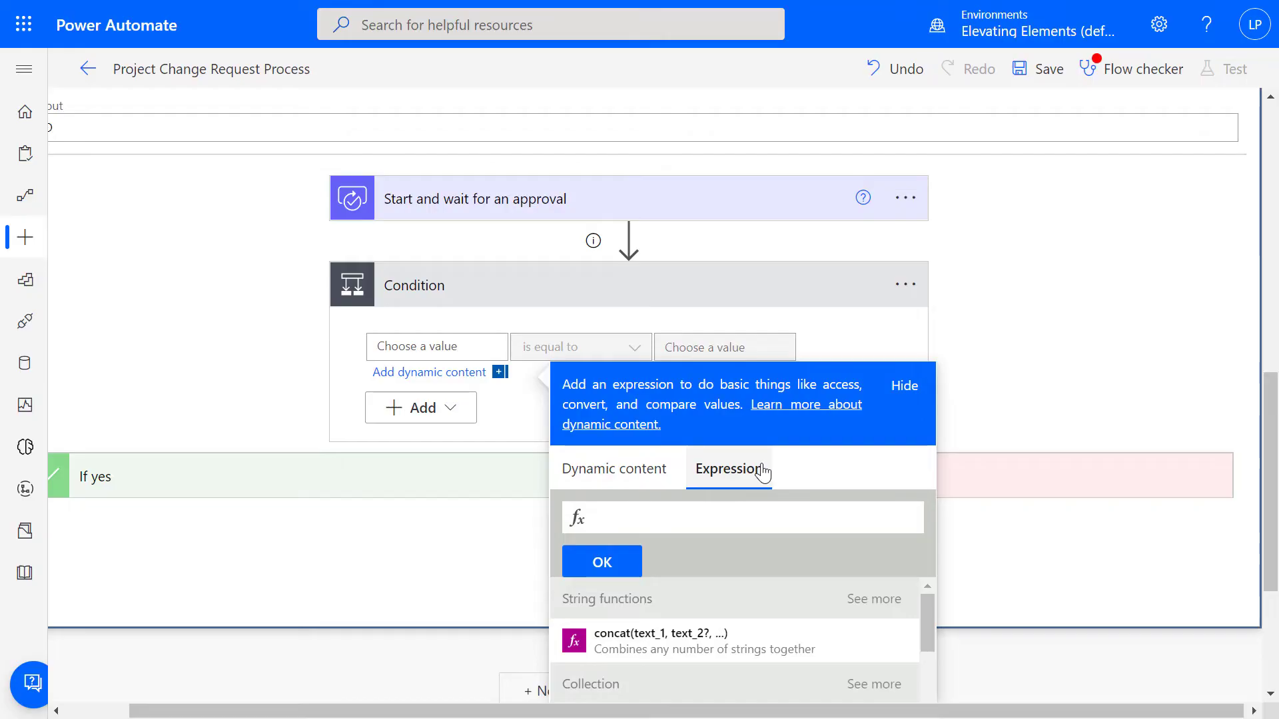
{"action": "type", "text": "empty("}
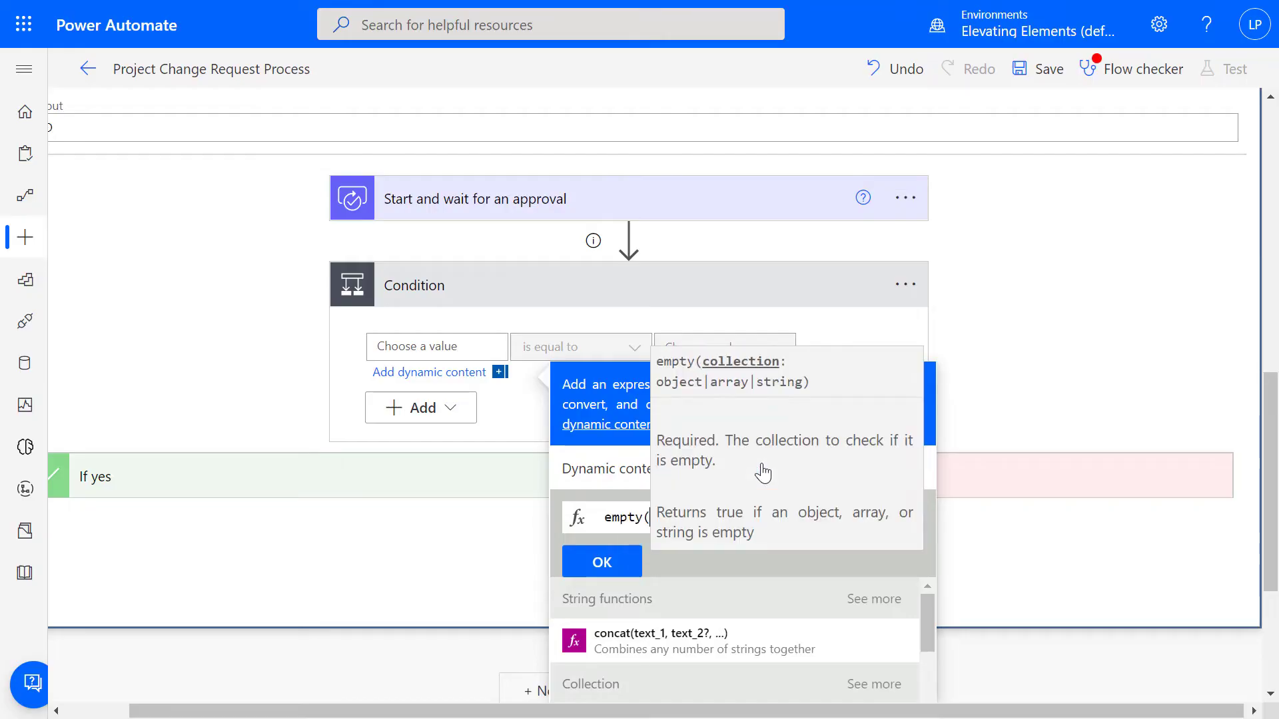
{"action": "type", "text": "body("}
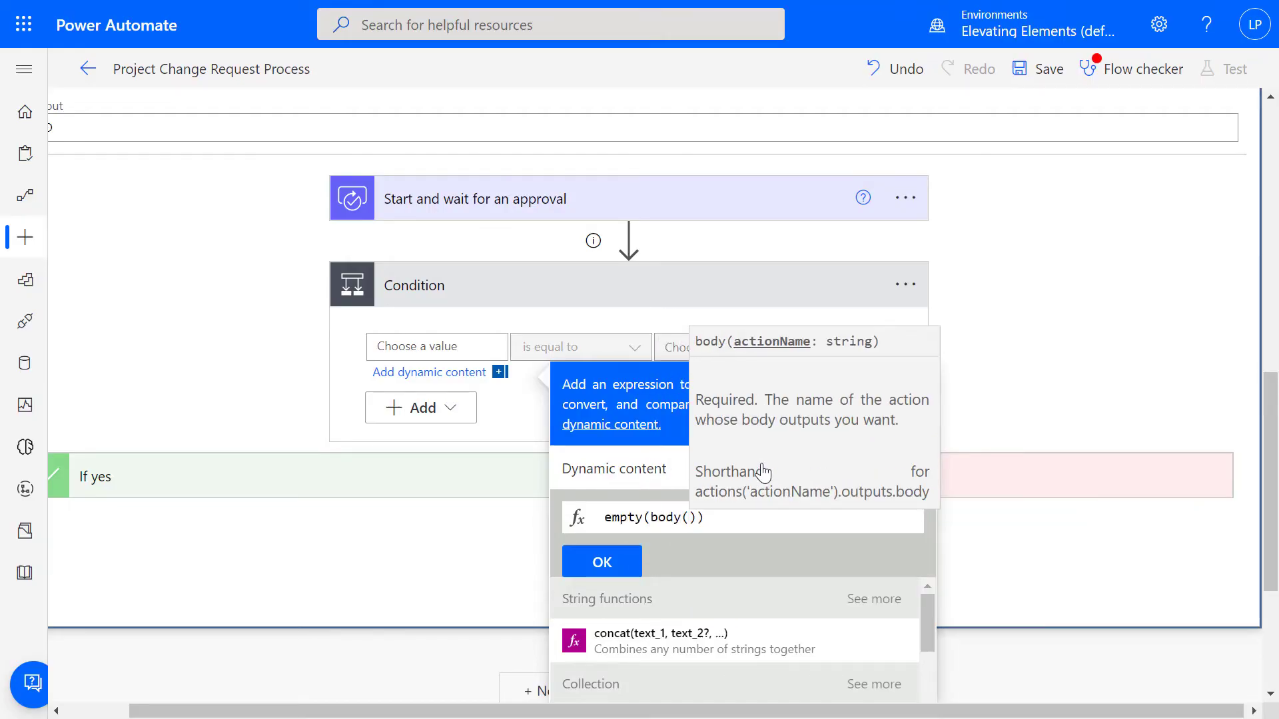
{"action": "type", "text": "'Start_and_wait_for_an_approval"}
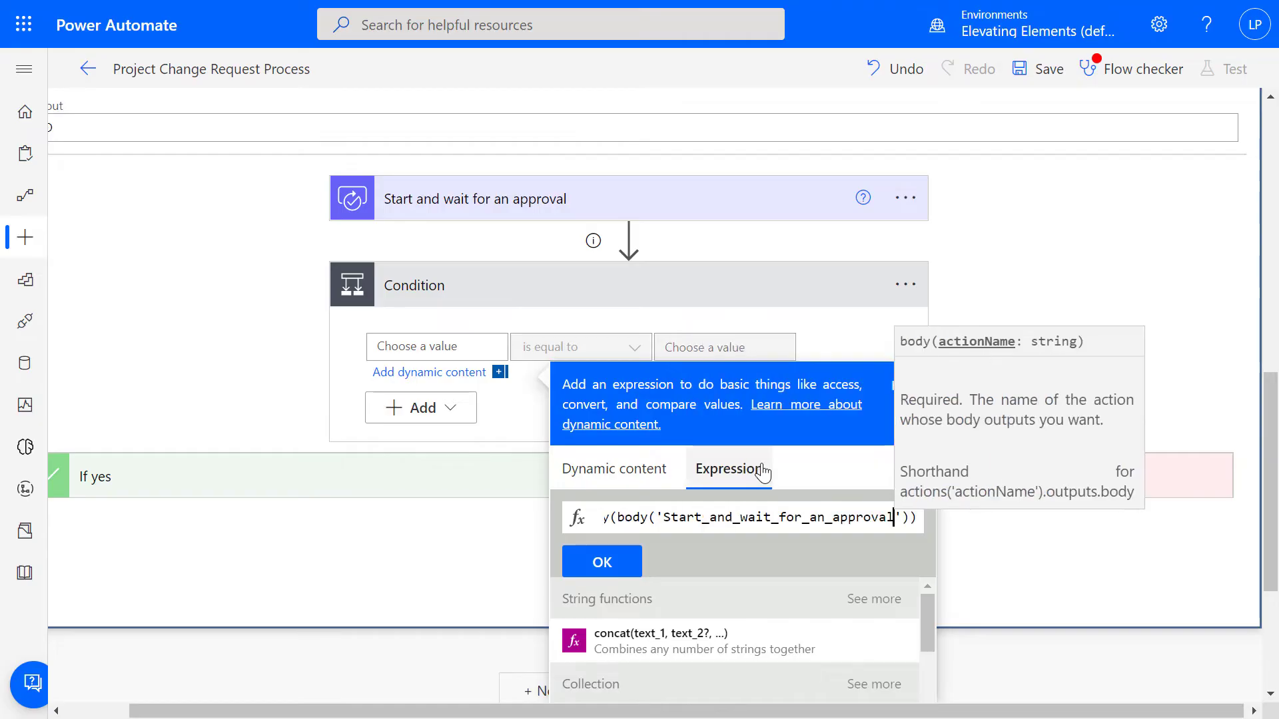
{"action": "key", "text": "Right"}
{"action": "key", "text": "Right"}
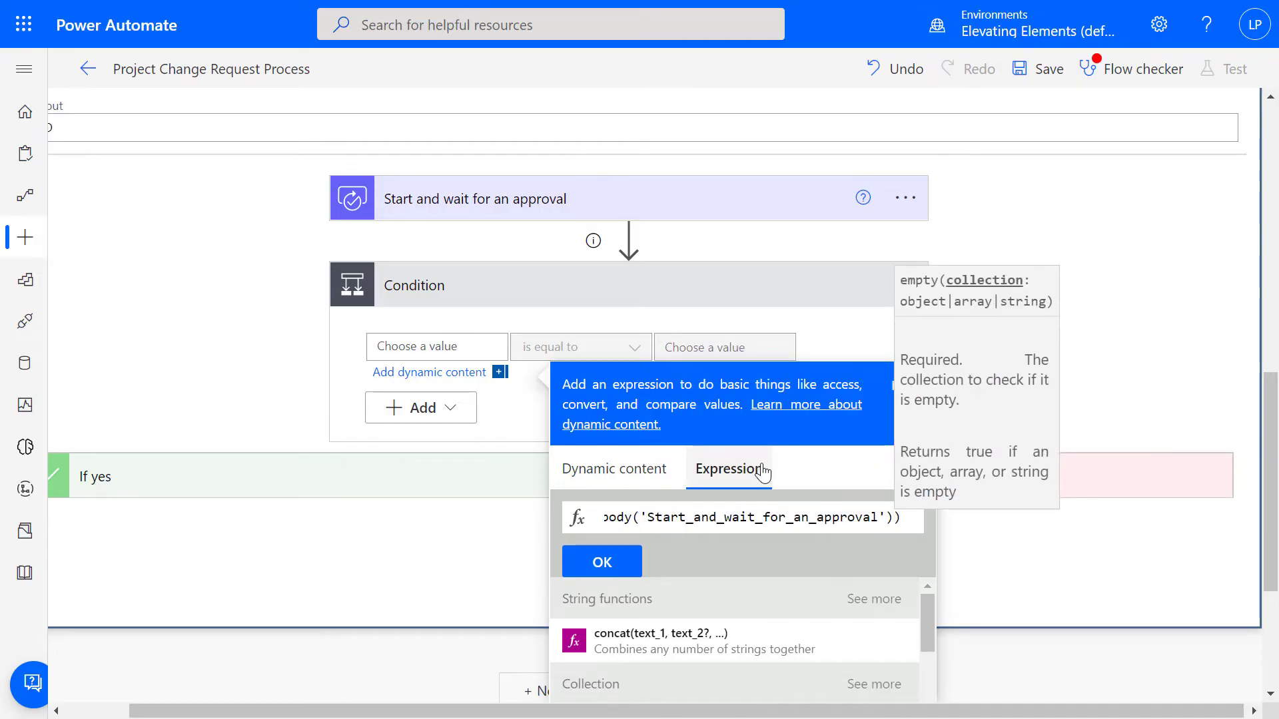
{"action": "type", "text": "?["}
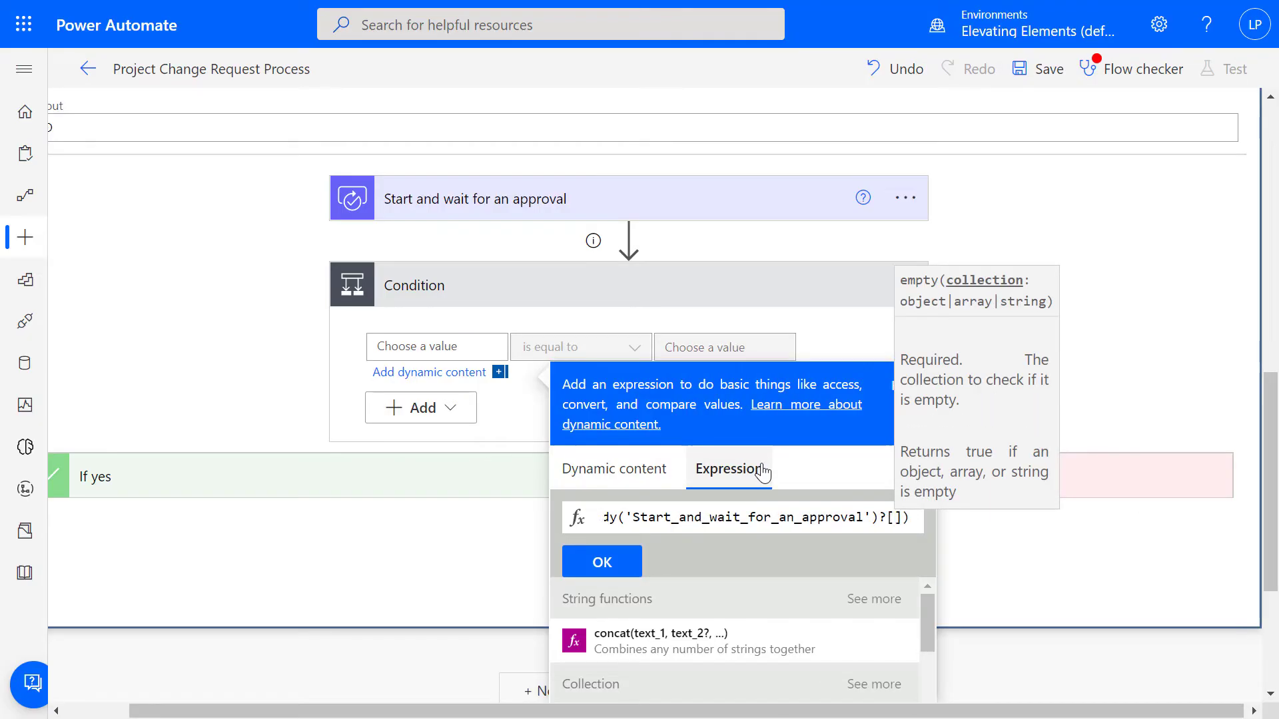
{"action": "type", "text": "'outcome"}
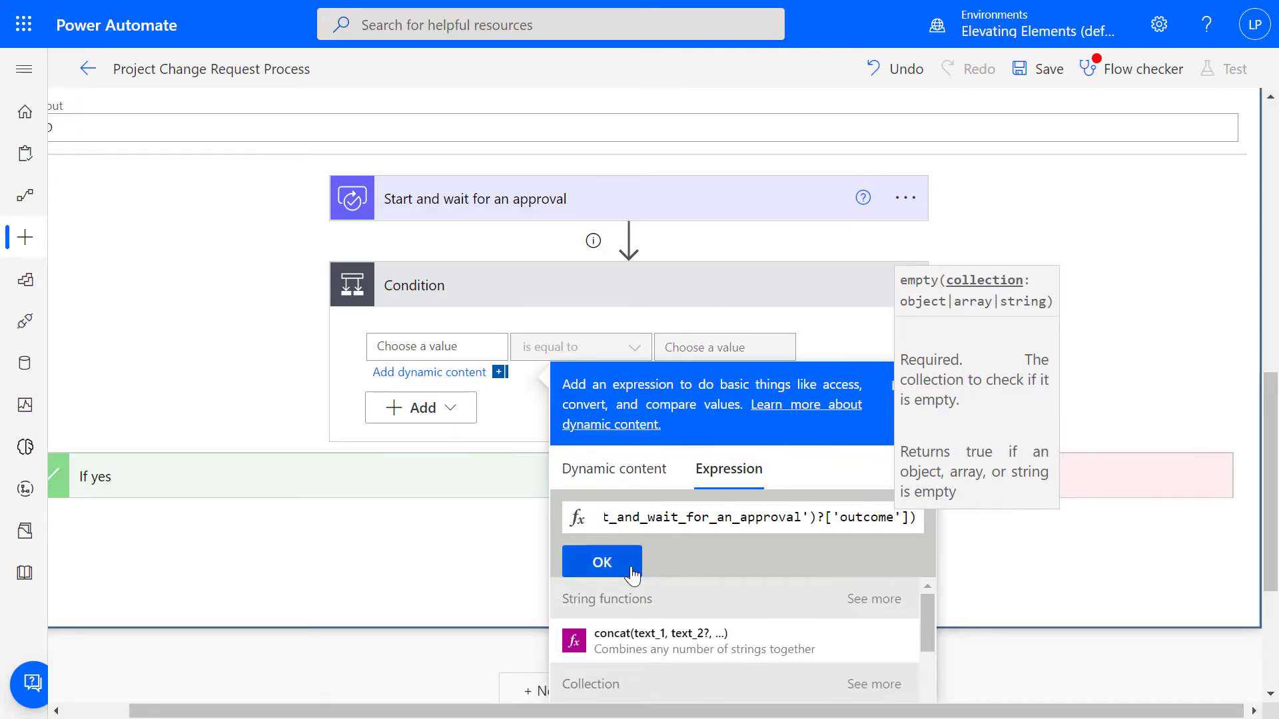
{"action": "left_click", "coordinate": [632, 574]}
{"action": "left_click", "coordinate": [1069, 538]}
{"action": "type", "text": "true"}
{"action": "left_click", "coordinate": [980, 656]}
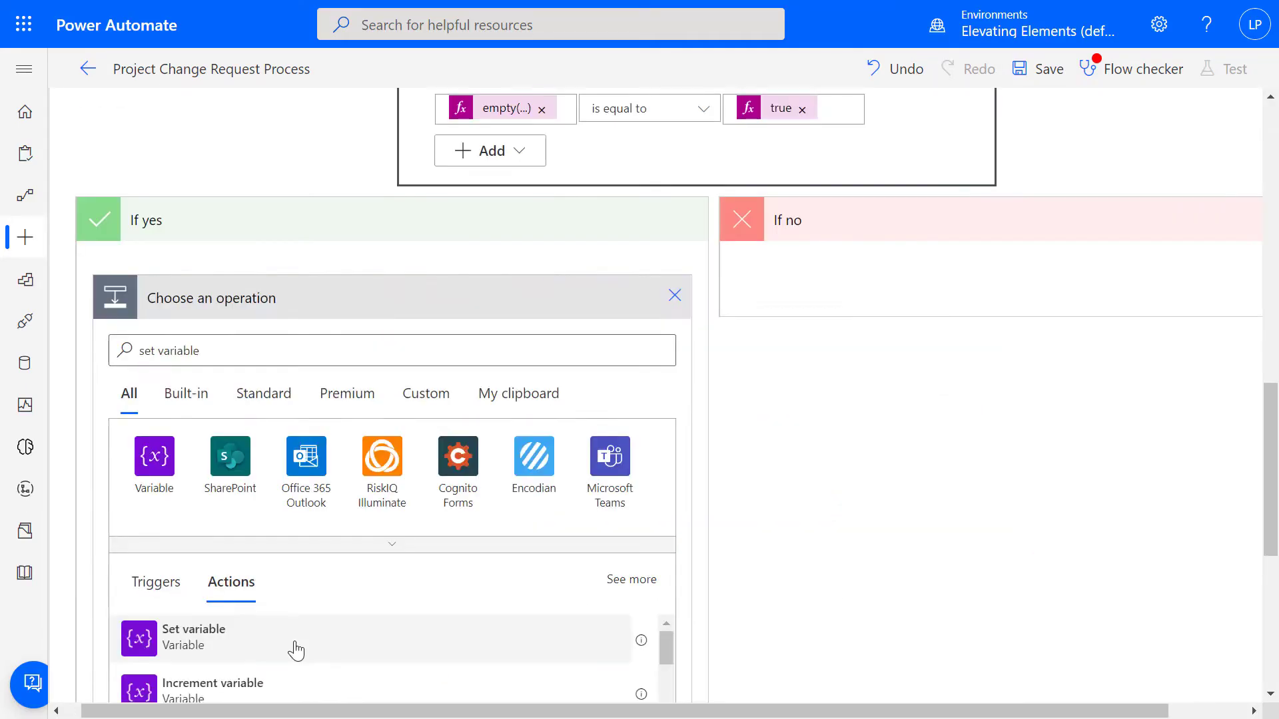
{"action": "left_click", "coordinate": [294, 649]}
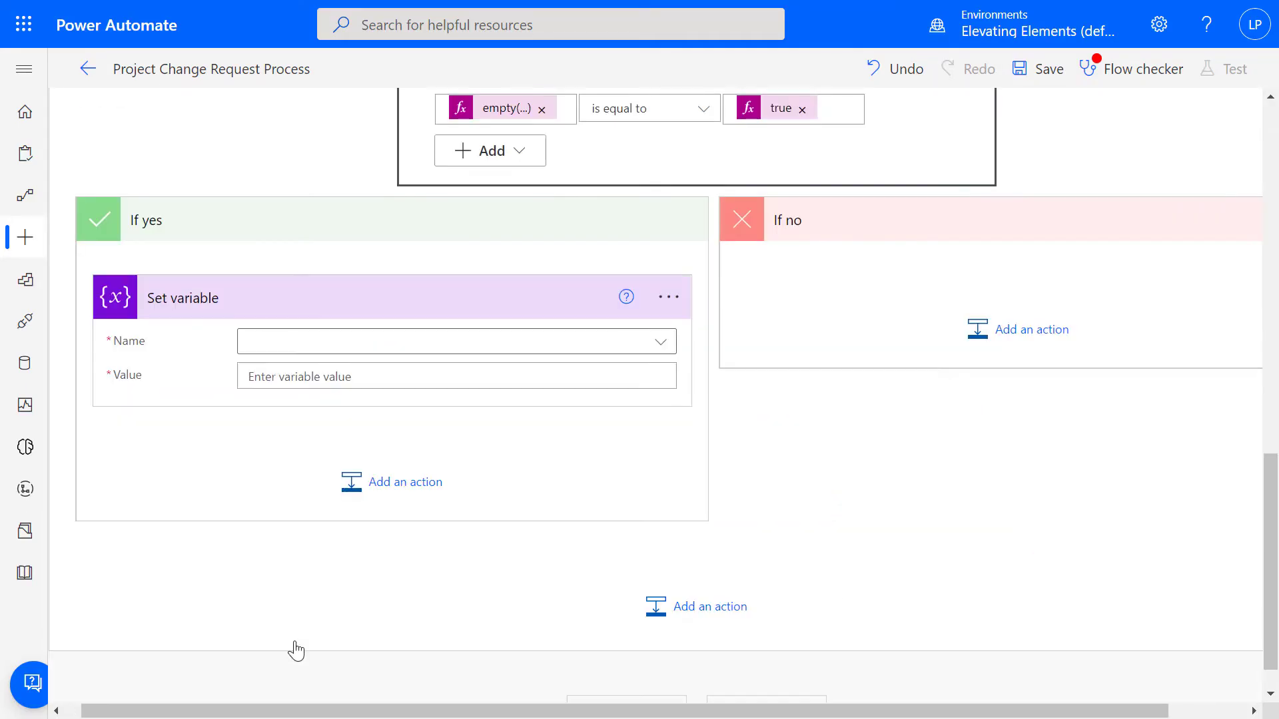
Step: Set ApprovalResponse to NoAction in the If yes Set variable step
{"action": "left_click", "coordinate": [263, 351]}
{"action": "left_click", "coordinate": [327, 411]}
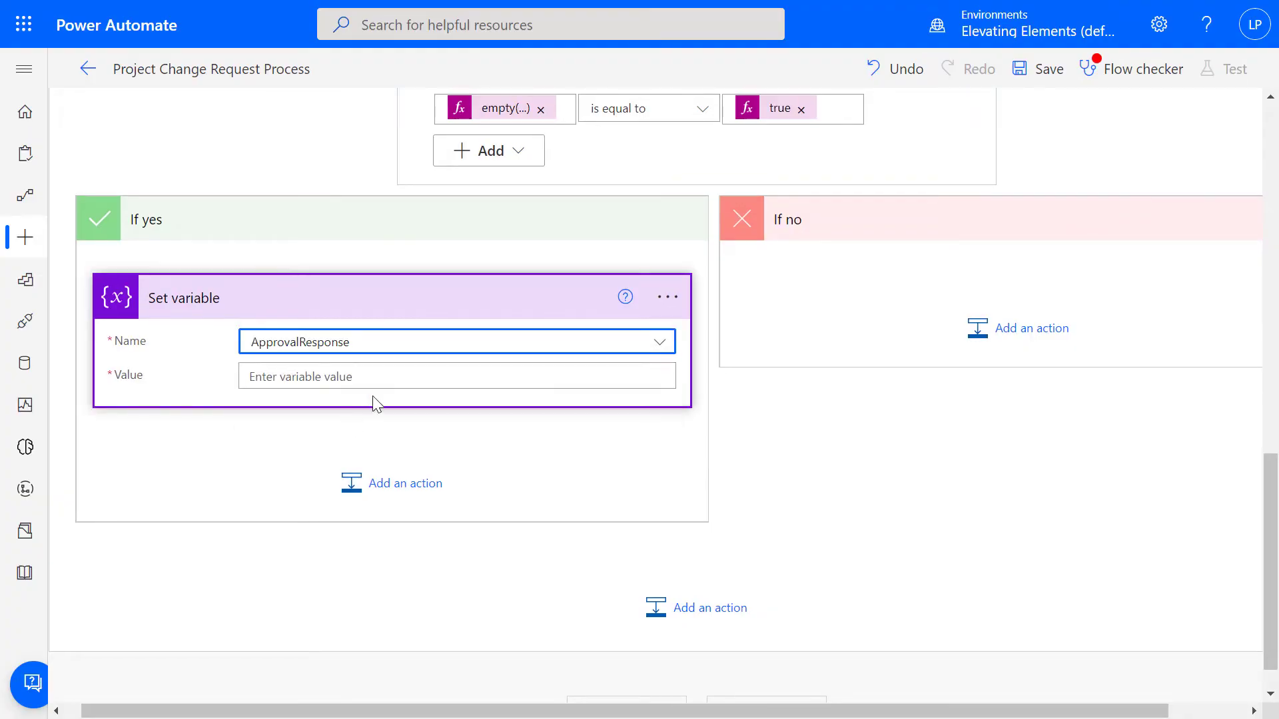
{"action": "left_click", "coordinate": [445, 376]}
{"action": "type", "text": "NoAction"}
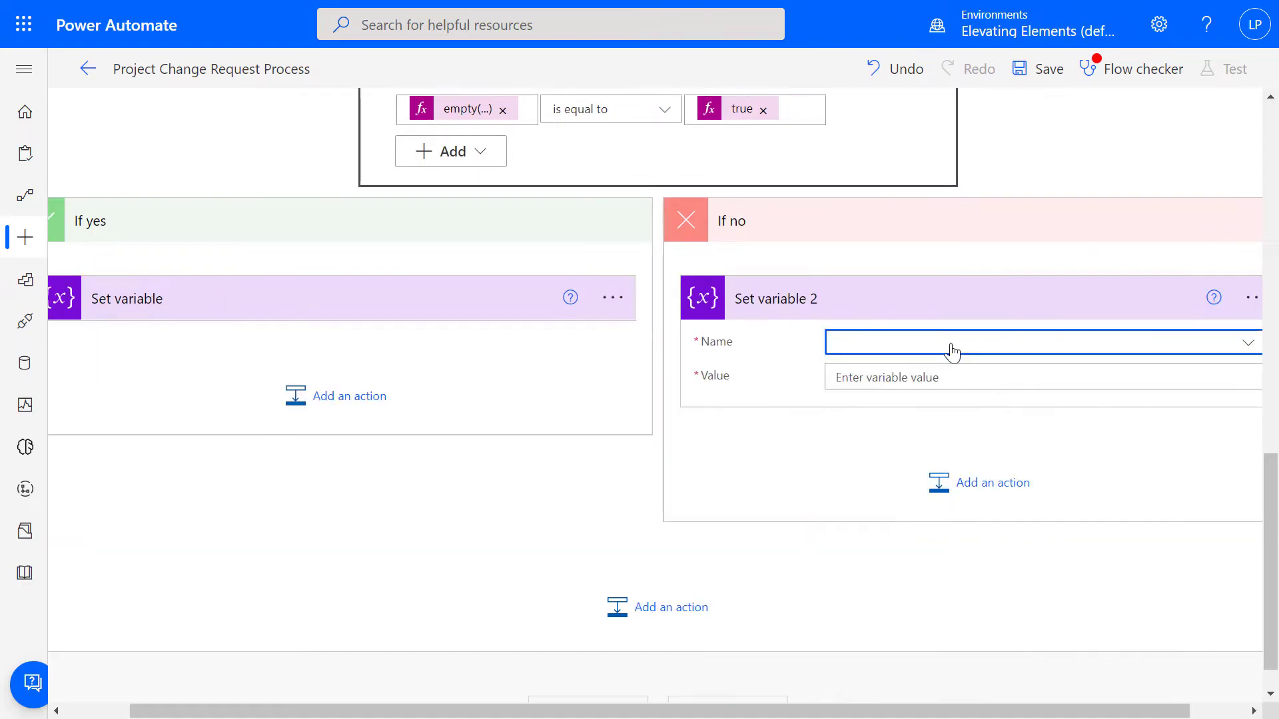
Step: Set ApprovalResponse to ActionTaken in Set variable 2 under If no
{"action": "left_click", "coordinate": [950, 351]}
{"action": "left_click", "coordinate": [963, 418]}
{"action": "left_click", "coordinate": [918, 377]}
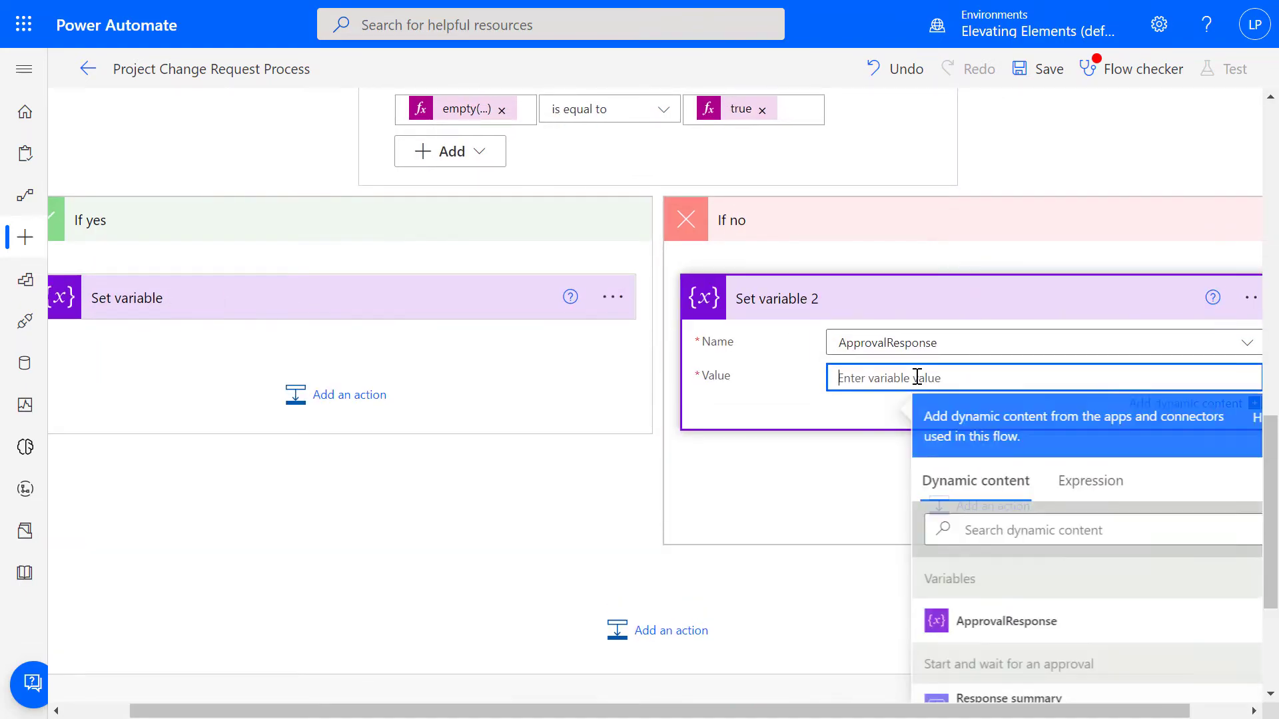
{"action": "type", "text": "ActionT"}
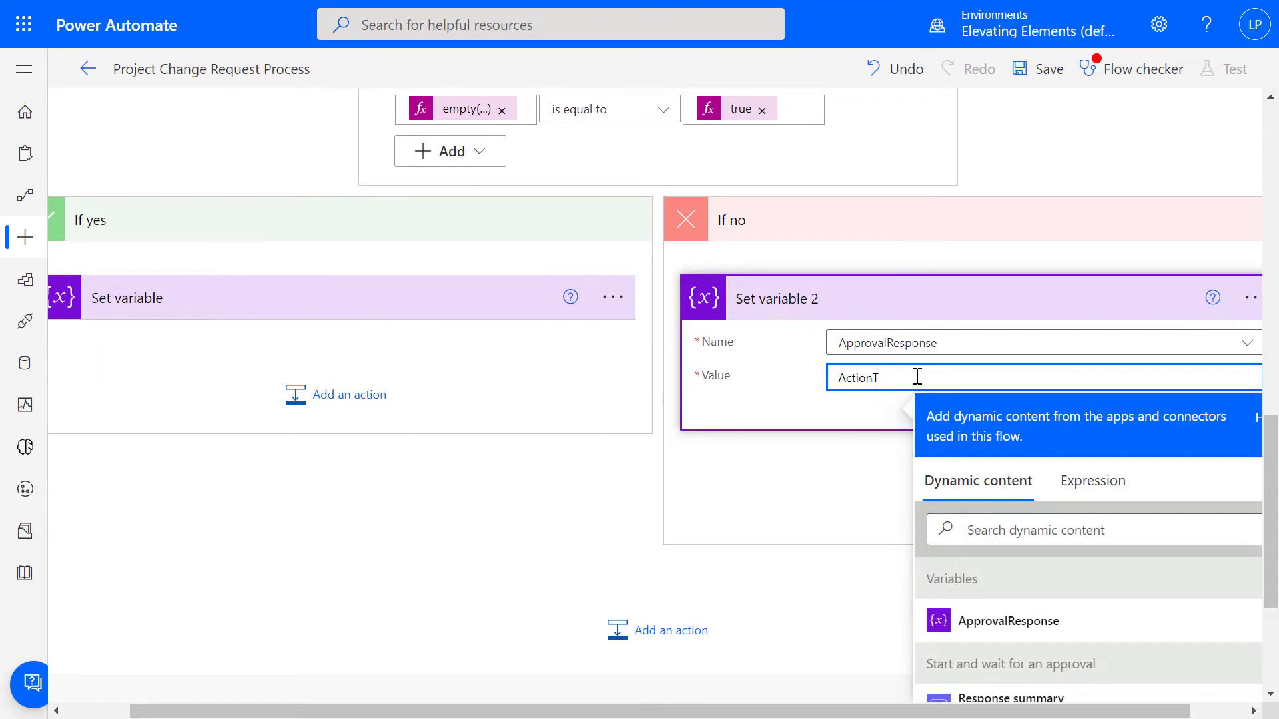
{"action": "type", "text": "aken"}
{"action": "left_click", "coordinate": [1022, 509]}
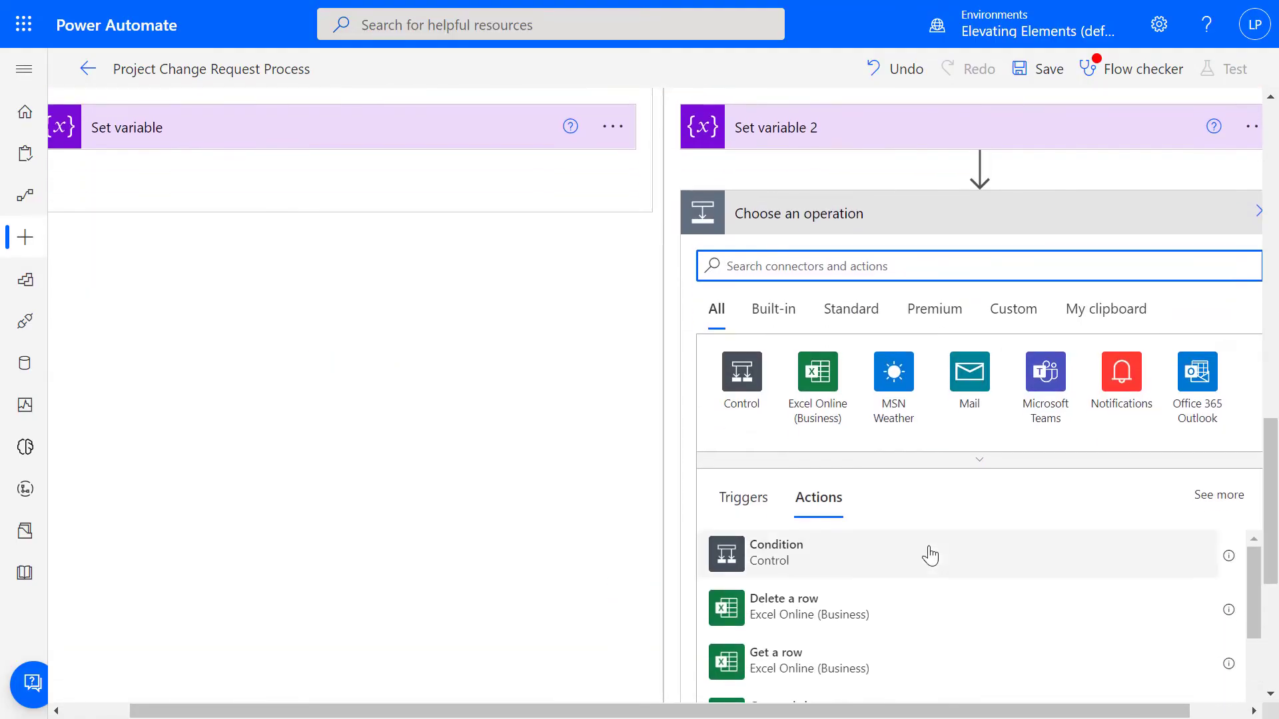
Step: Add a second condition comparing the approval Outcome against the approved response
{"action": "left_click", "coordinate": [928, 554]}
{"action": "left_click", "coordinate": [862, 634]}
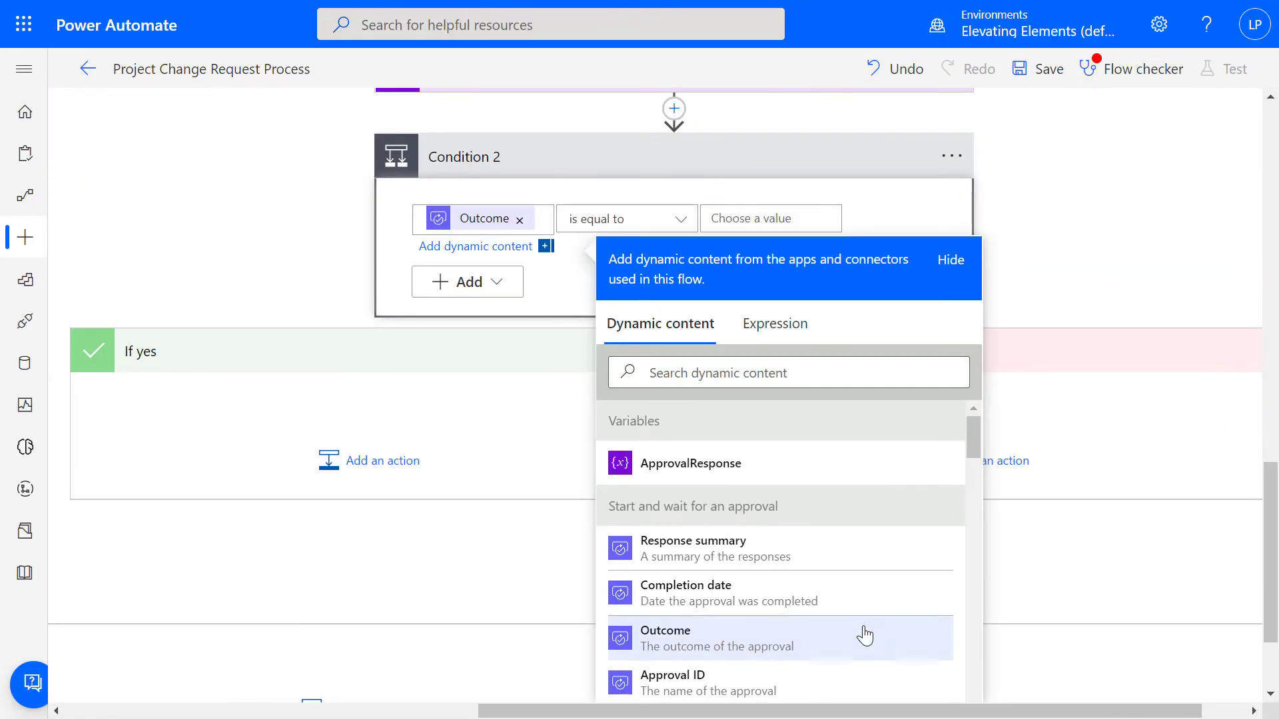
{"action": "left_click", "coordinate": [808, 219]}
{"action": "type", "text": "Approve"}
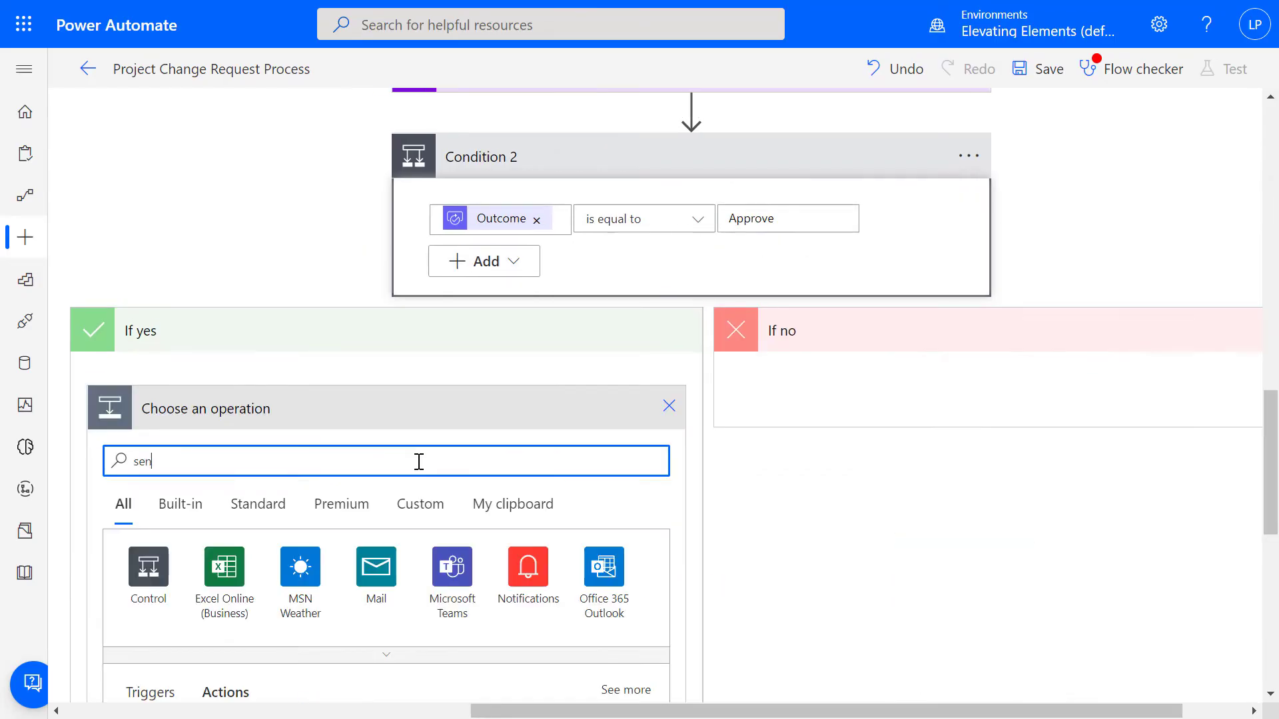
Step: Set up the Approved and Rejected emails to the requester's Mail, including Responses Comments
{"action": "left_click", "coordinate": [385, 591]}
{"action": "left_click", "coordinate": [838, 689]}
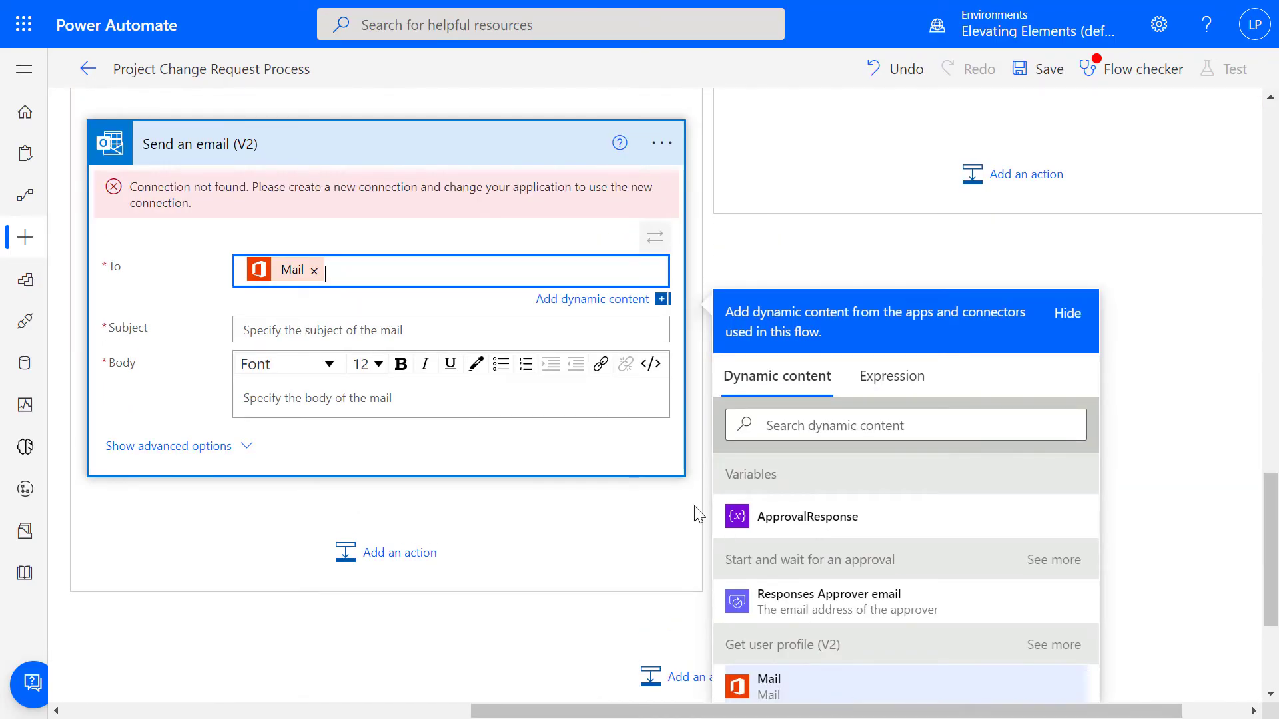
{"action": "left_click", "coordinate": [365, 326]}
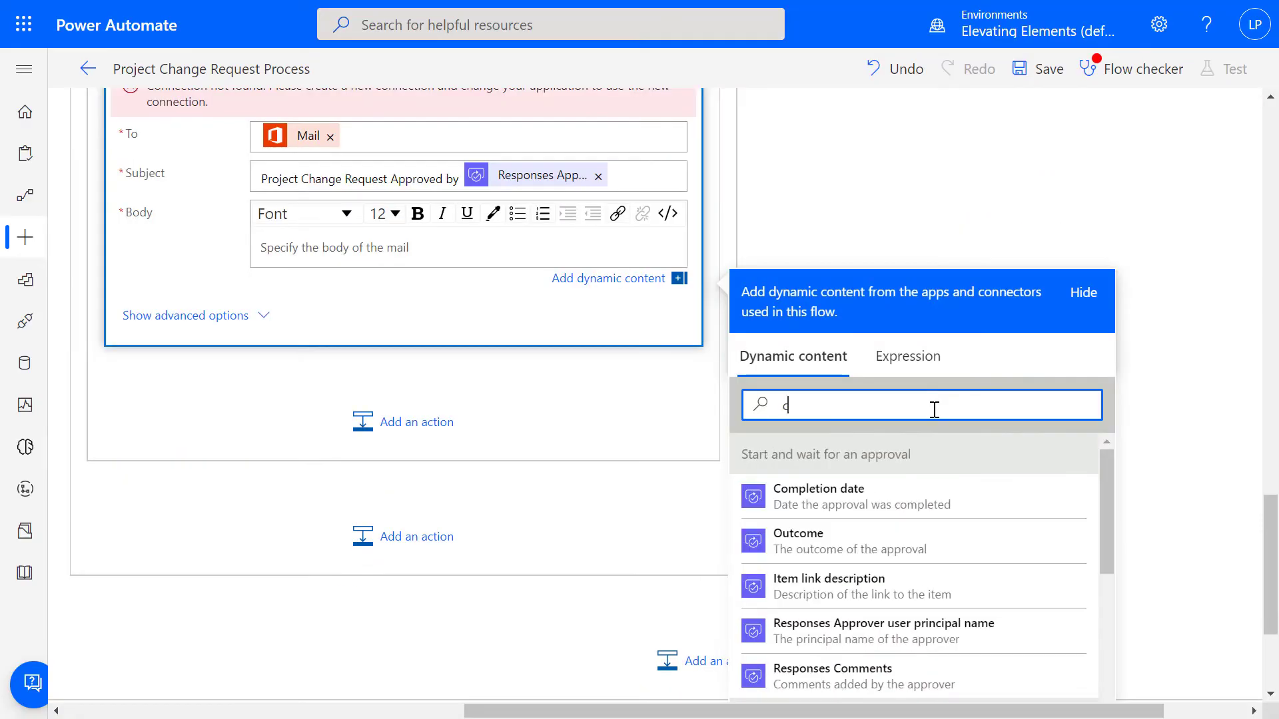
{"action": "type", "text": "omme"}
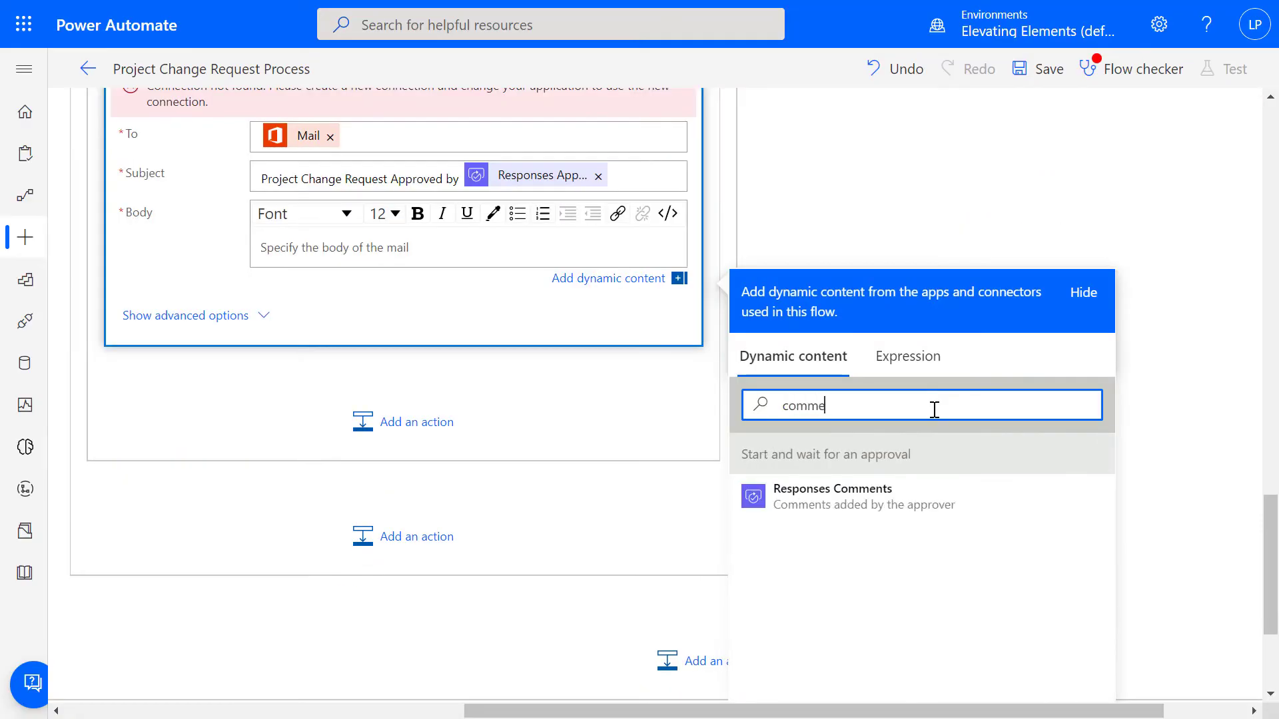
{"action": "left_click", "coordinate": [943, 495]}
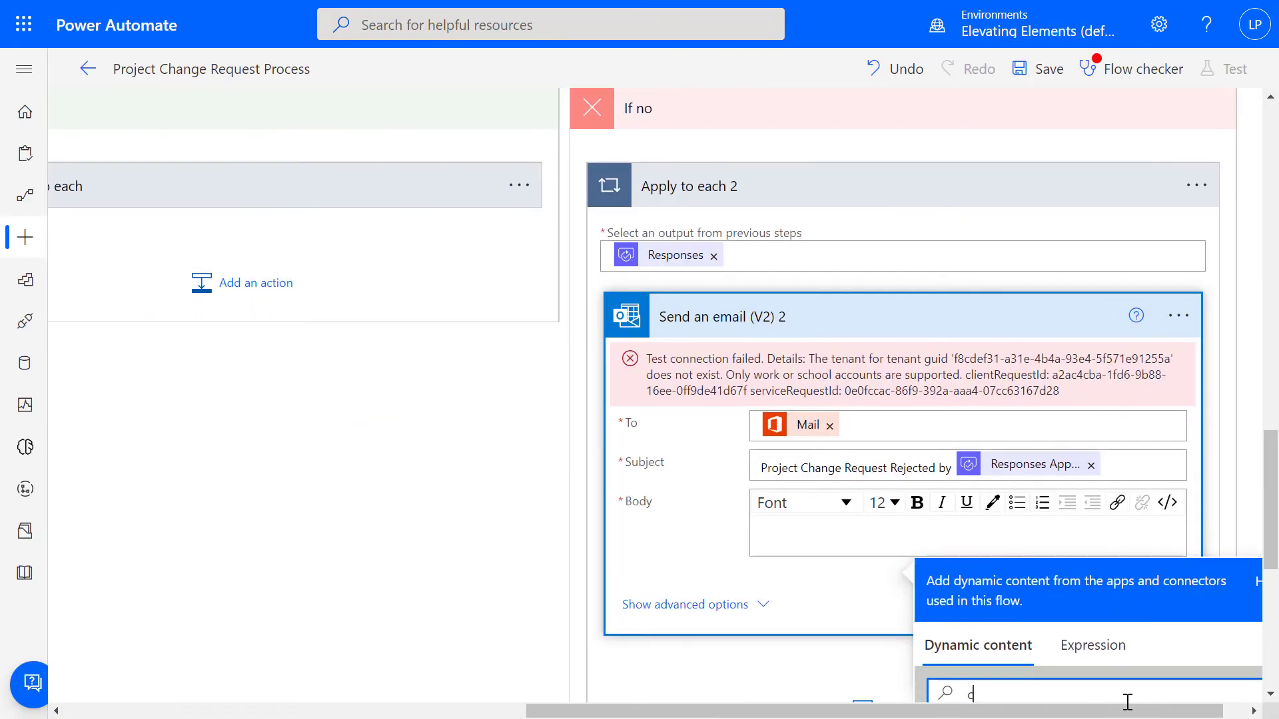
{"action": "type", "text": "omments"}
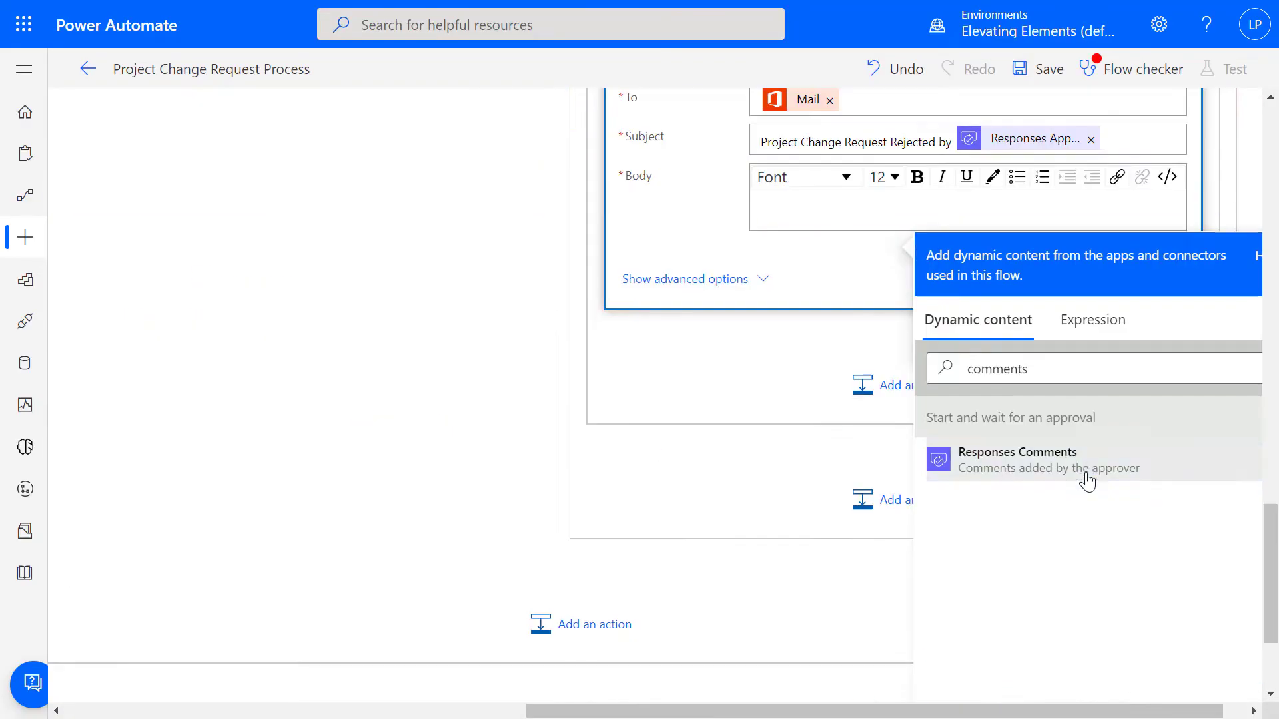
{"action": "left_click", "coordinate": [1086, 479]}
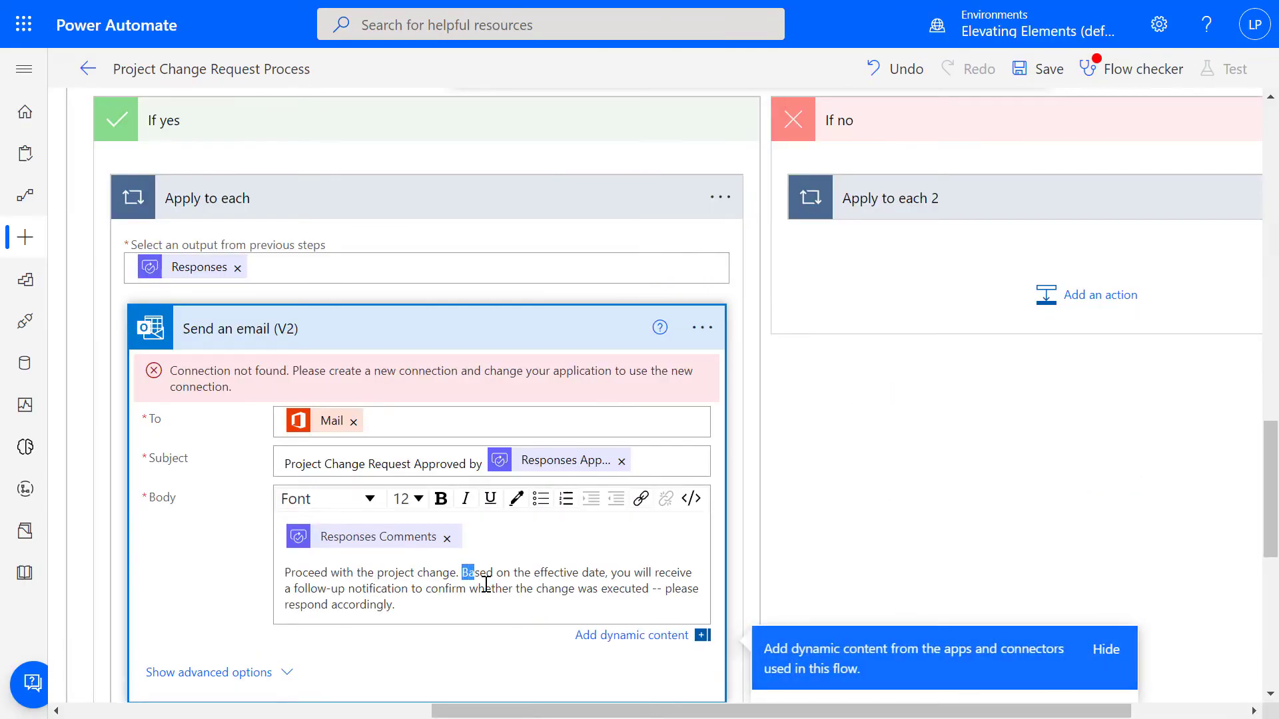
Step: Highlight the approval email body's second sentence in yellow
{"action": "left_click_drag", "start_coordinate": [462, 574], "coordinate": [526, 608]}
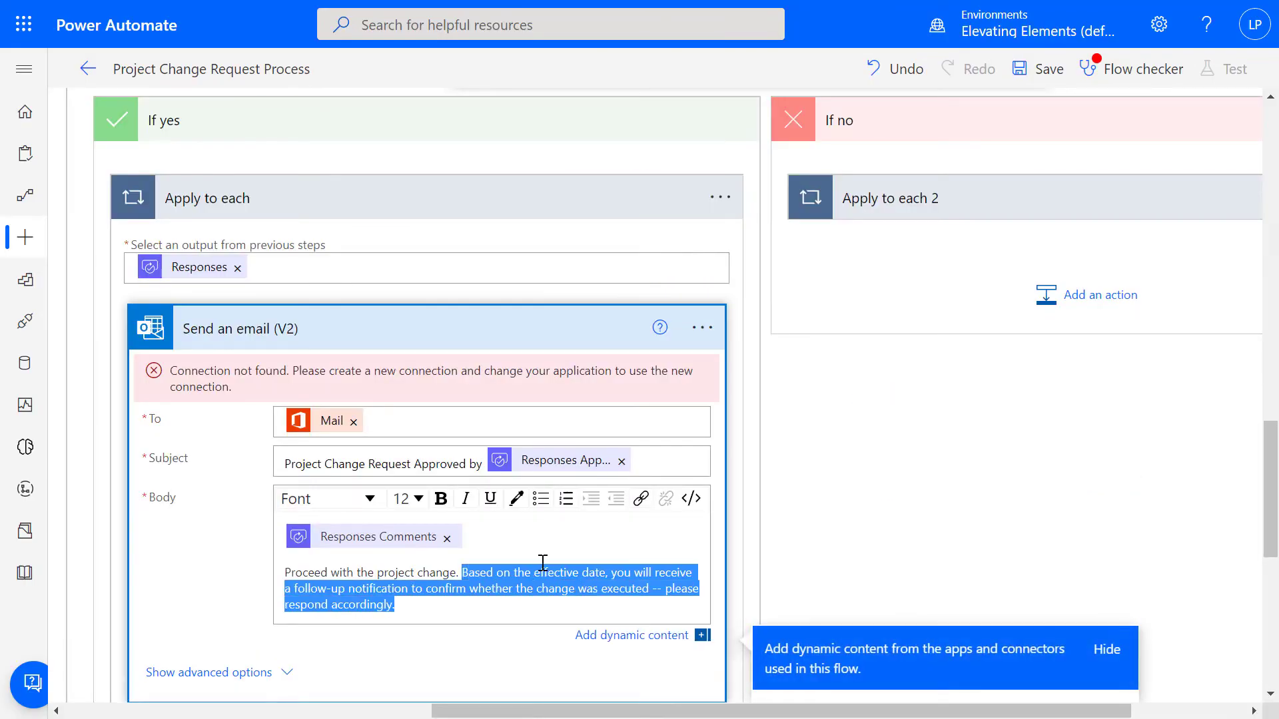
{"action": "left_click", "coordinate": [516, 499]}
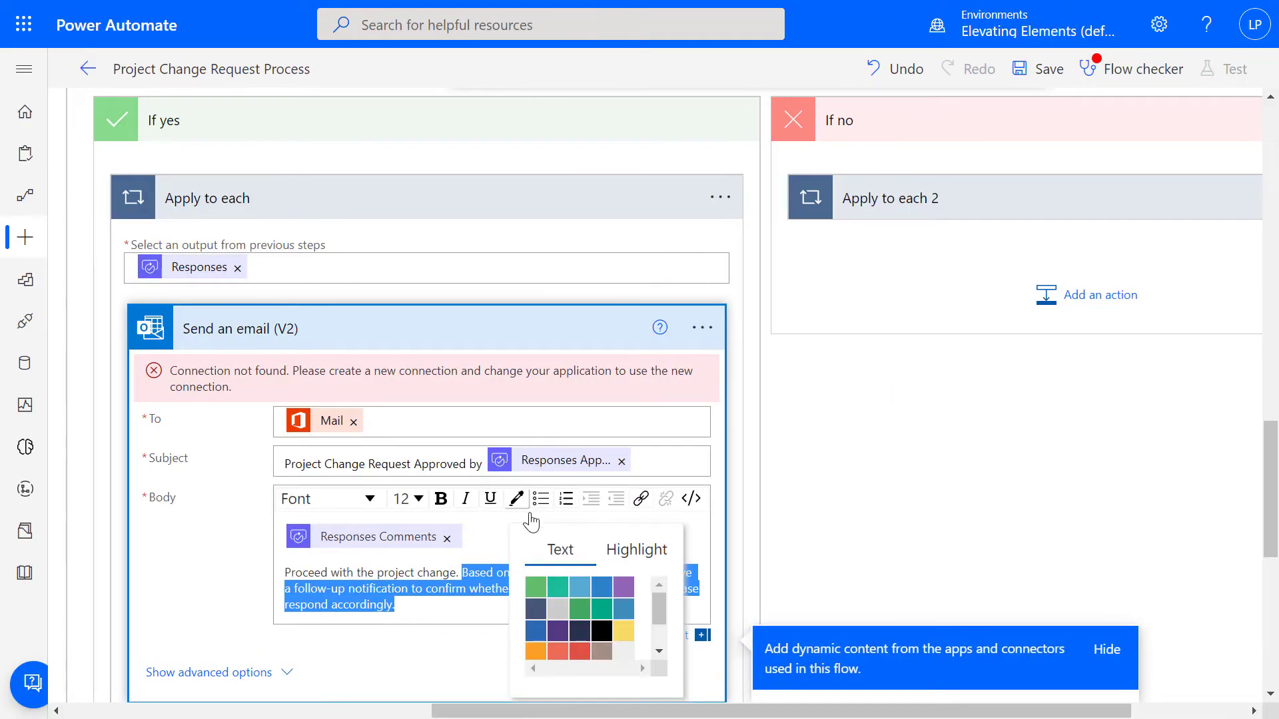
{"action": "left_click", "coordinate": [636, 558]}
{"action": "left_click", "coordinate": [624, 631]}
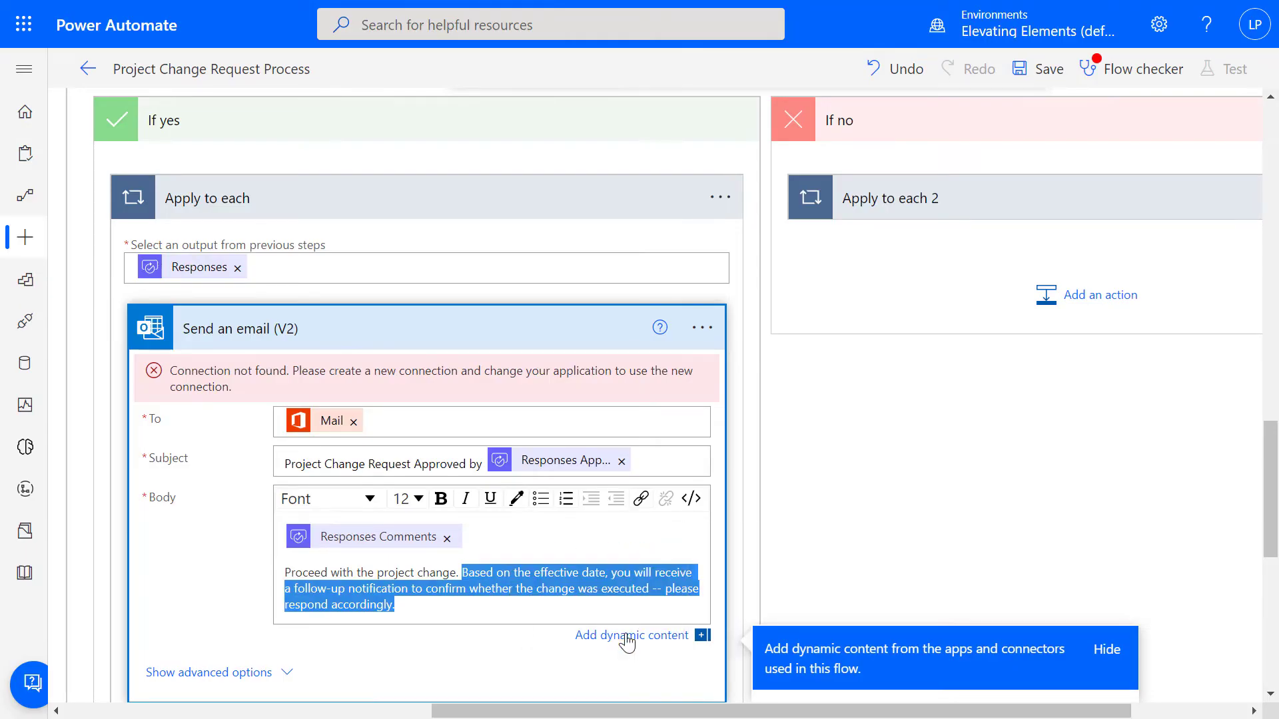
{"action": "left_click", "coordinate": [583, 607]}
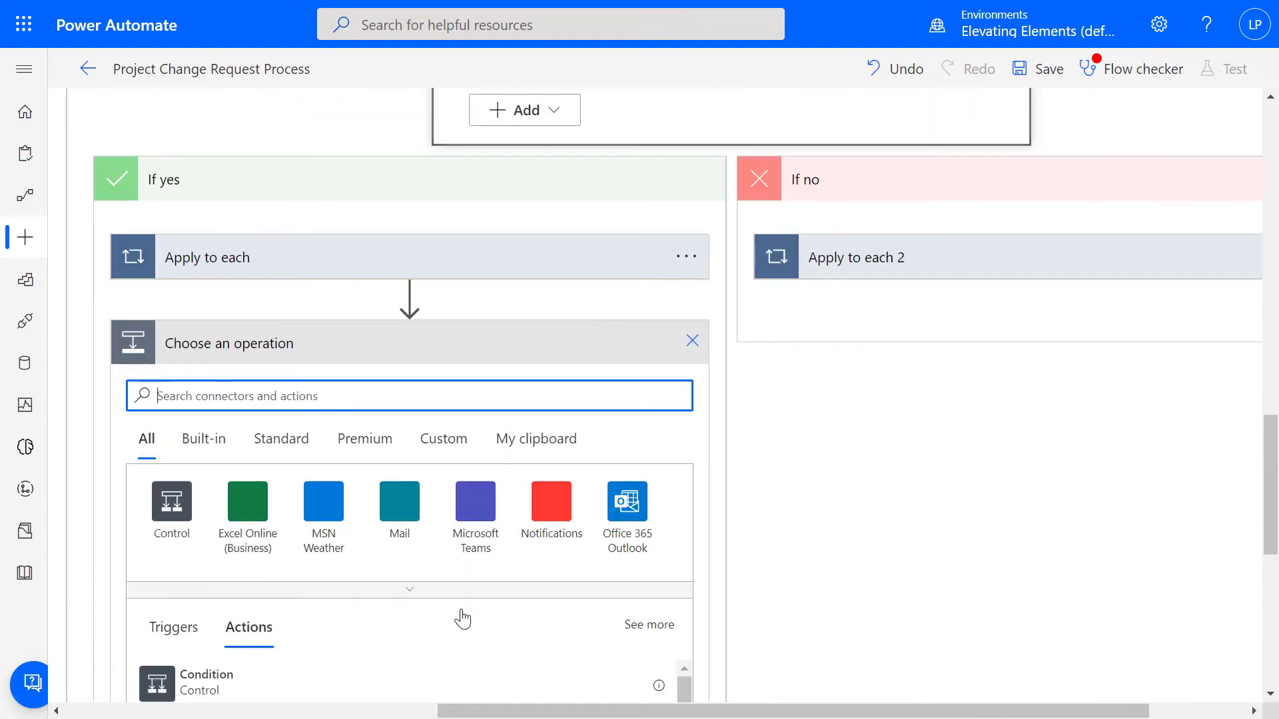
Step: Add a Delay until timestamped formatDateTime(Effective Date, 'yyyy-MM-ddT12:00:00'), followed by a second approval
{"action": "type", "text": "delay until"}
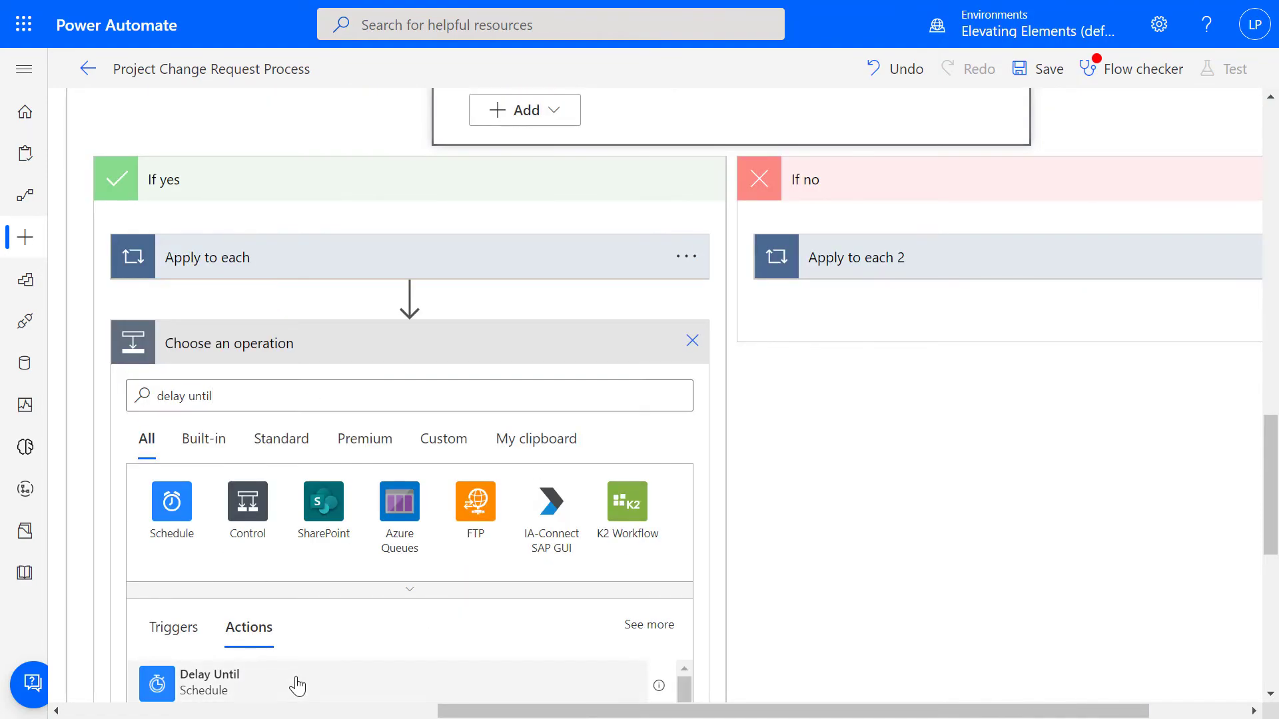
{"action": "left_click", "coordinate": [297, 685]}
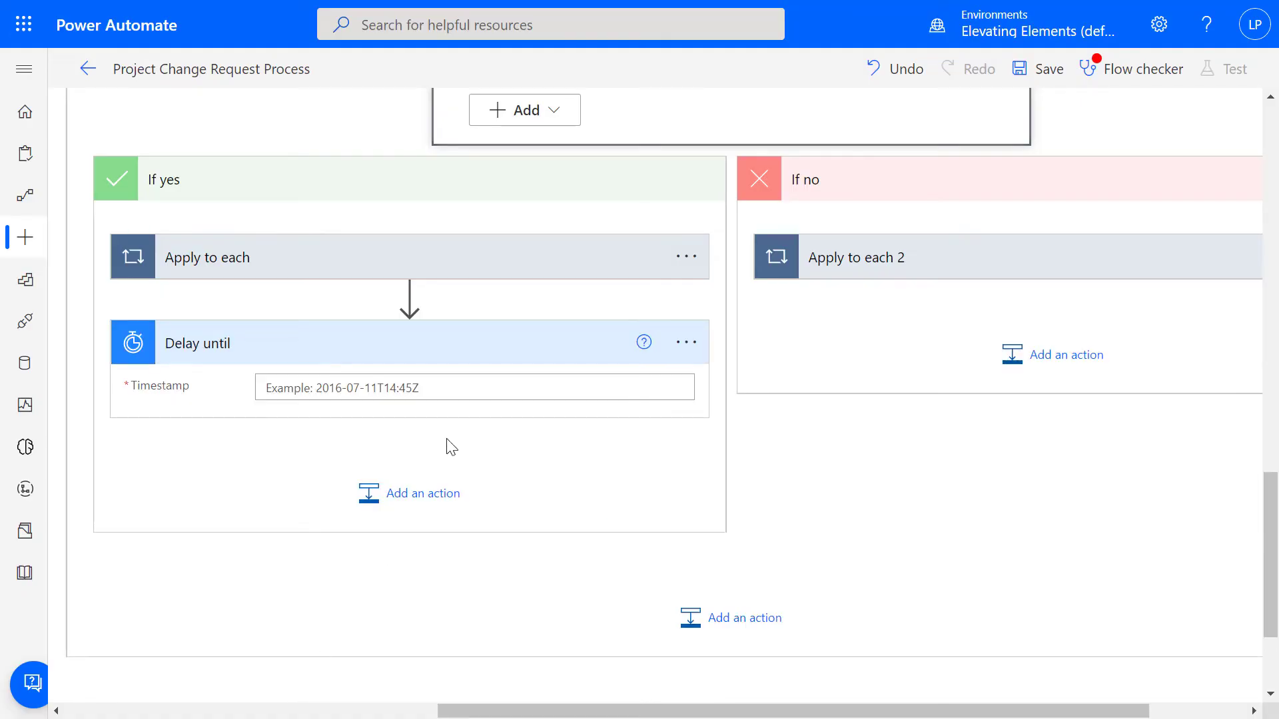
{"action": "left_click", "coordinate": [498, 391]}
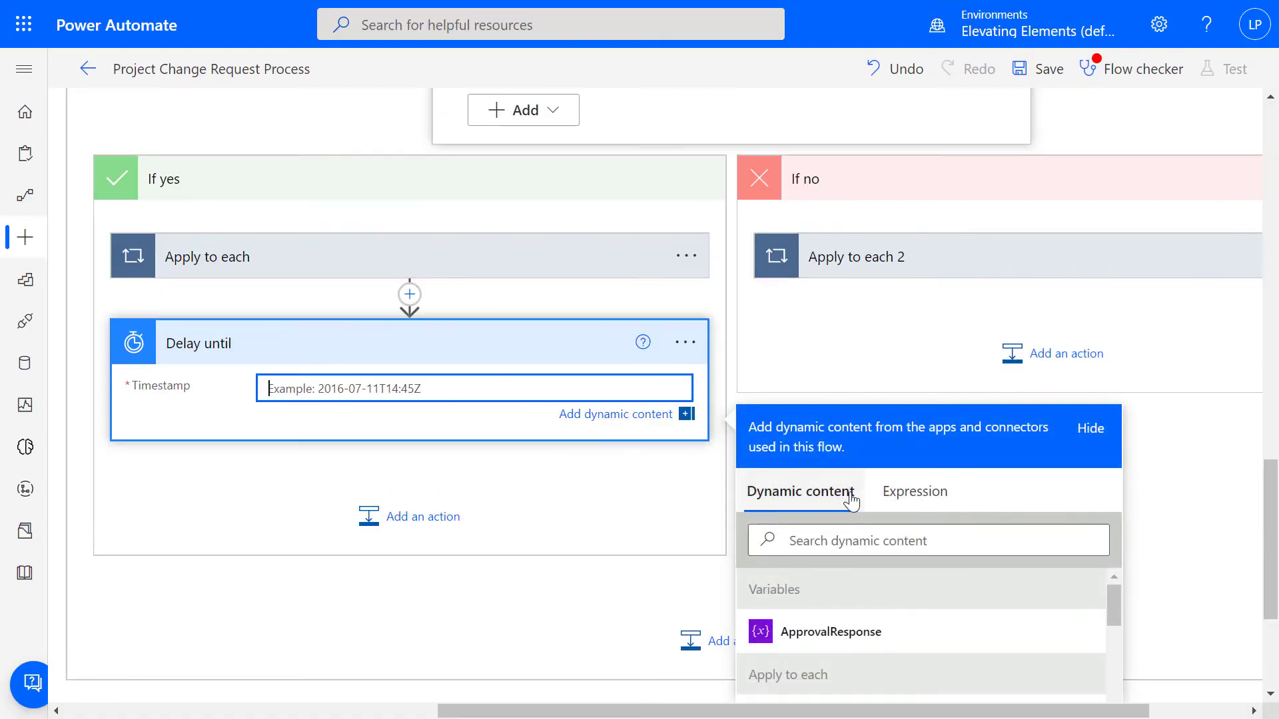
{"action": "left_click", "coordinate": [913, 493]}
{"action": "key", "text": "ctrl+v"}
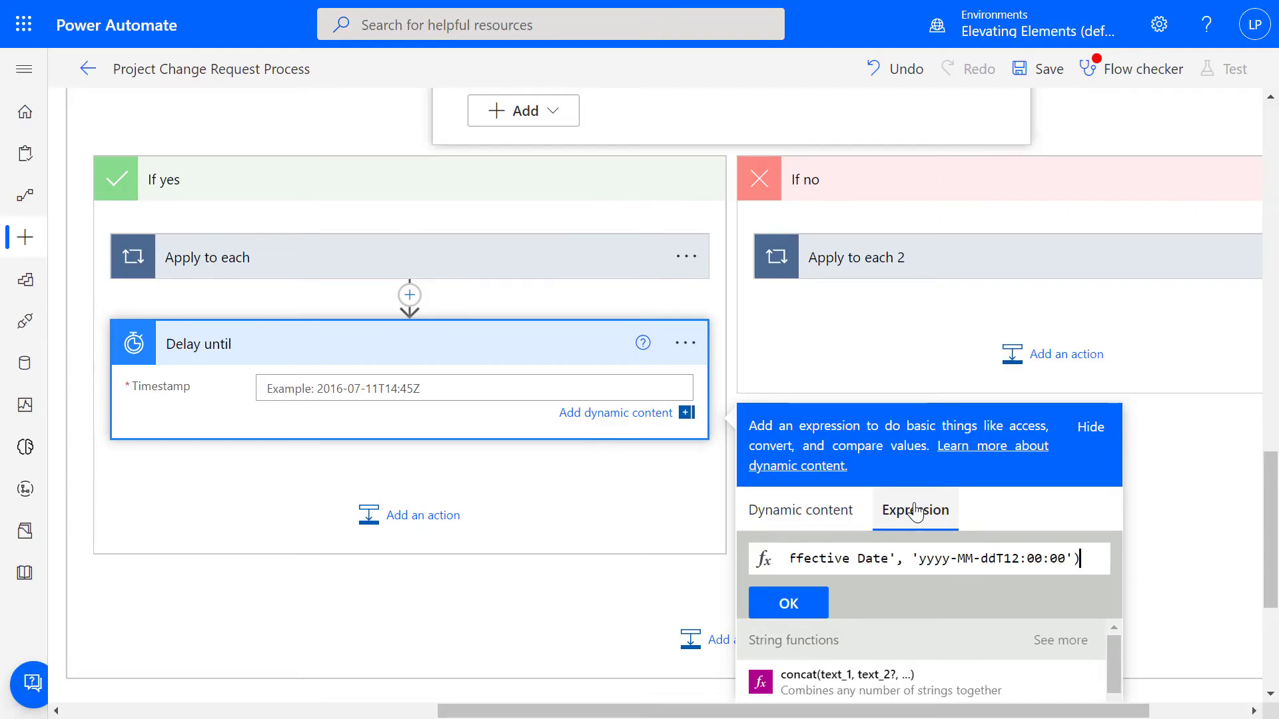
{"action": "left_click", "coordinate": [813, 614]}
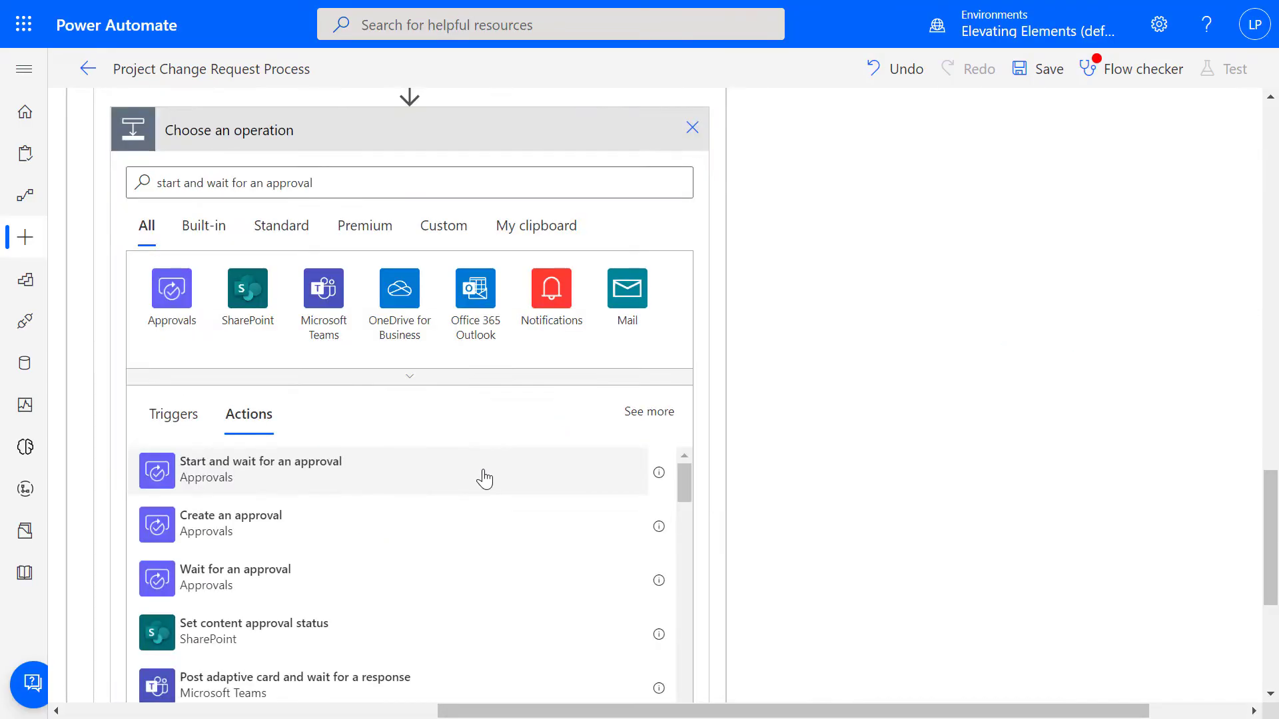
{"action": "left_click", "coordinate": [480, 477]}
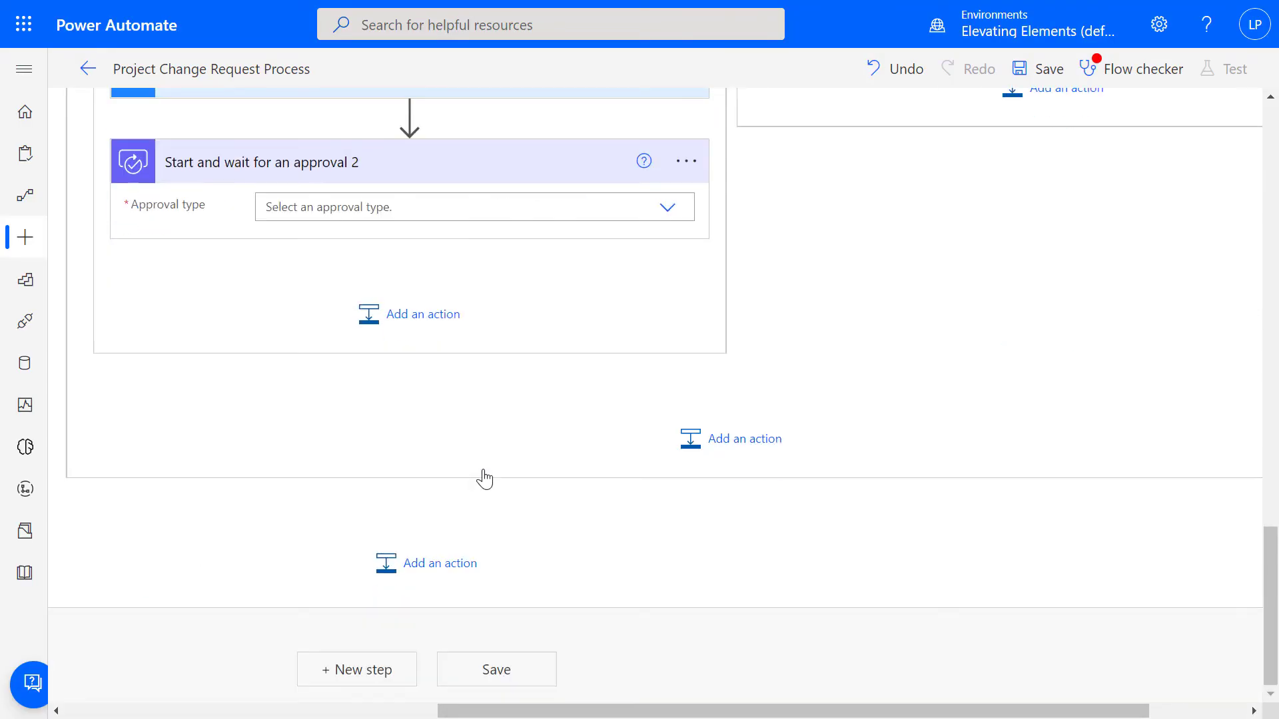
Step: Make the follow-up approval Custom Responses – Wait for one response, with Completed and Incomplete options
{"action": "left_click", "coordinate": [667, 210]}
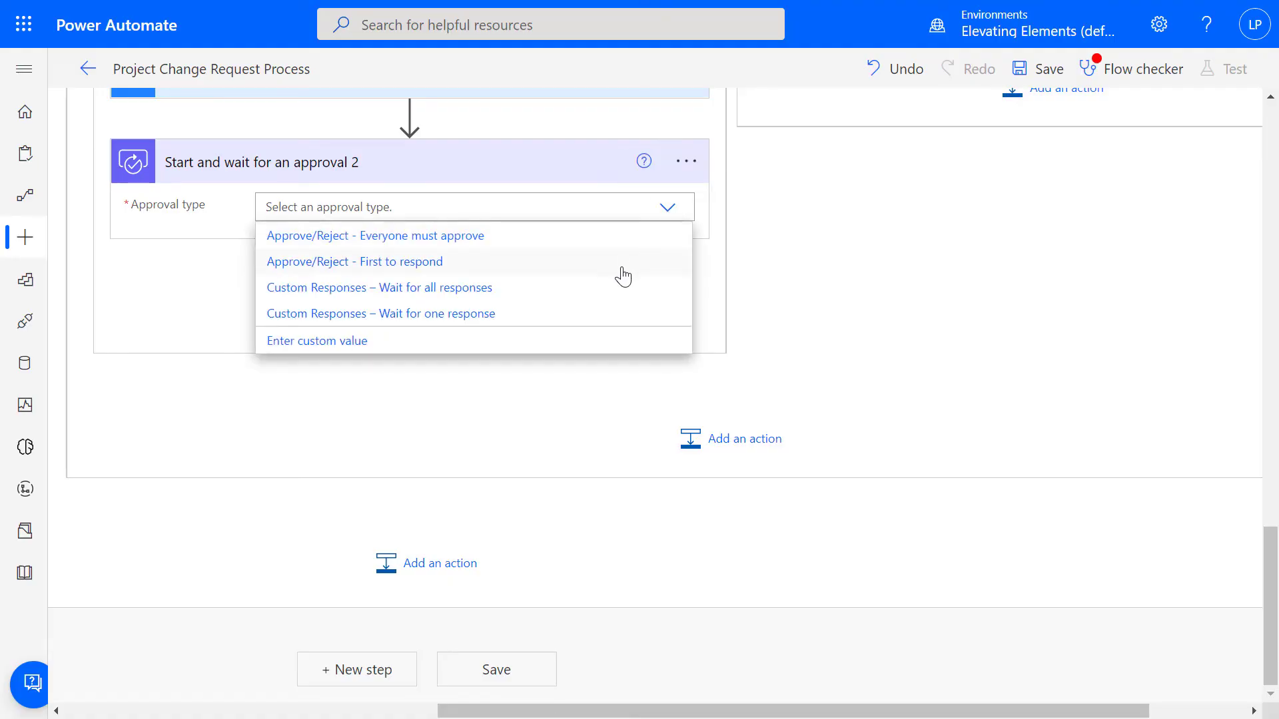
{"action": "left_click", "coordinate": [547, 323]}
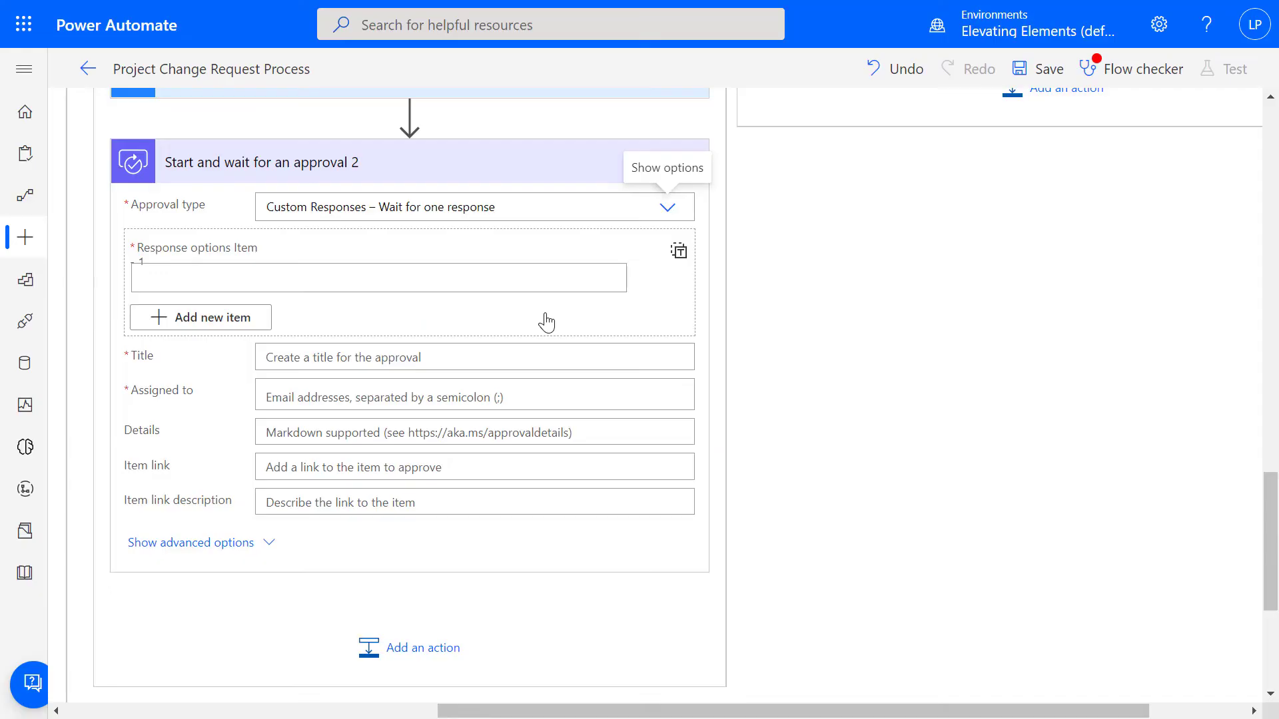
{"action": "left_click", "coordinate": [440, 280]}
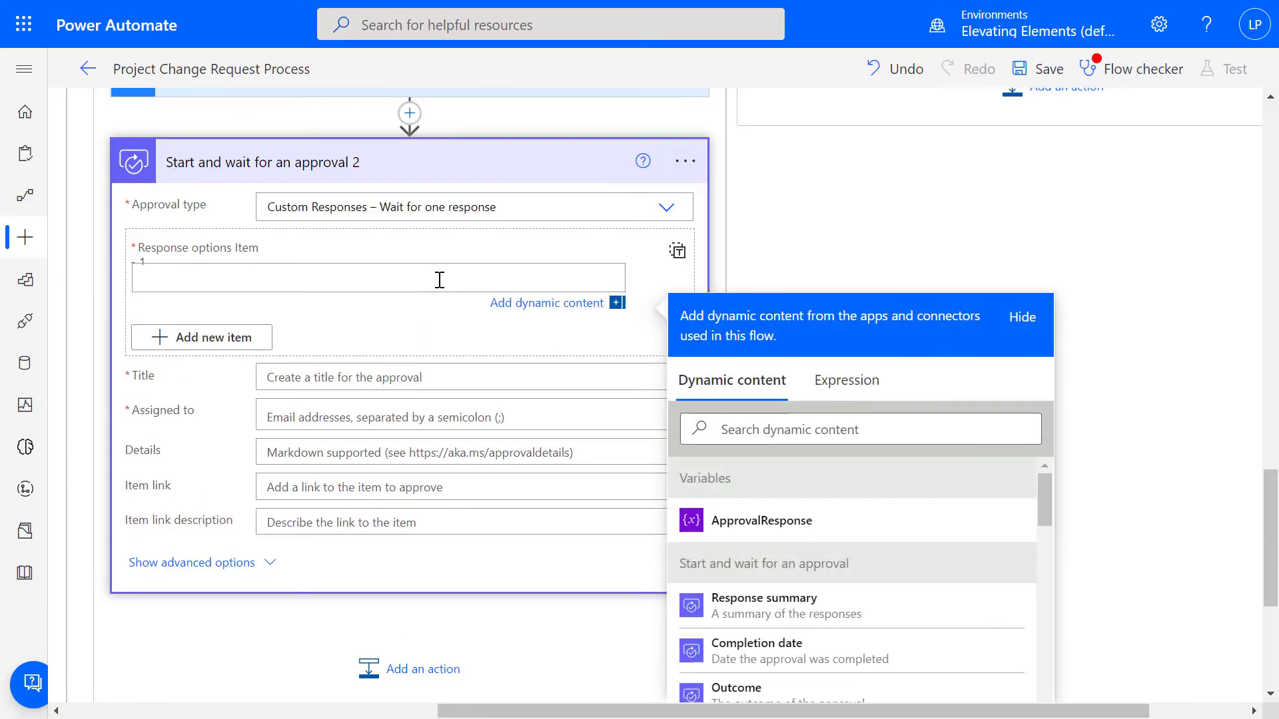
{"action": "type", "text": "Completed"}
{"action": "left_click", "coordinate": [260, 346]}
{"action": "left_click", "coordinate": [259, 343]}
{"action": "type", "text": "Incomplete"}
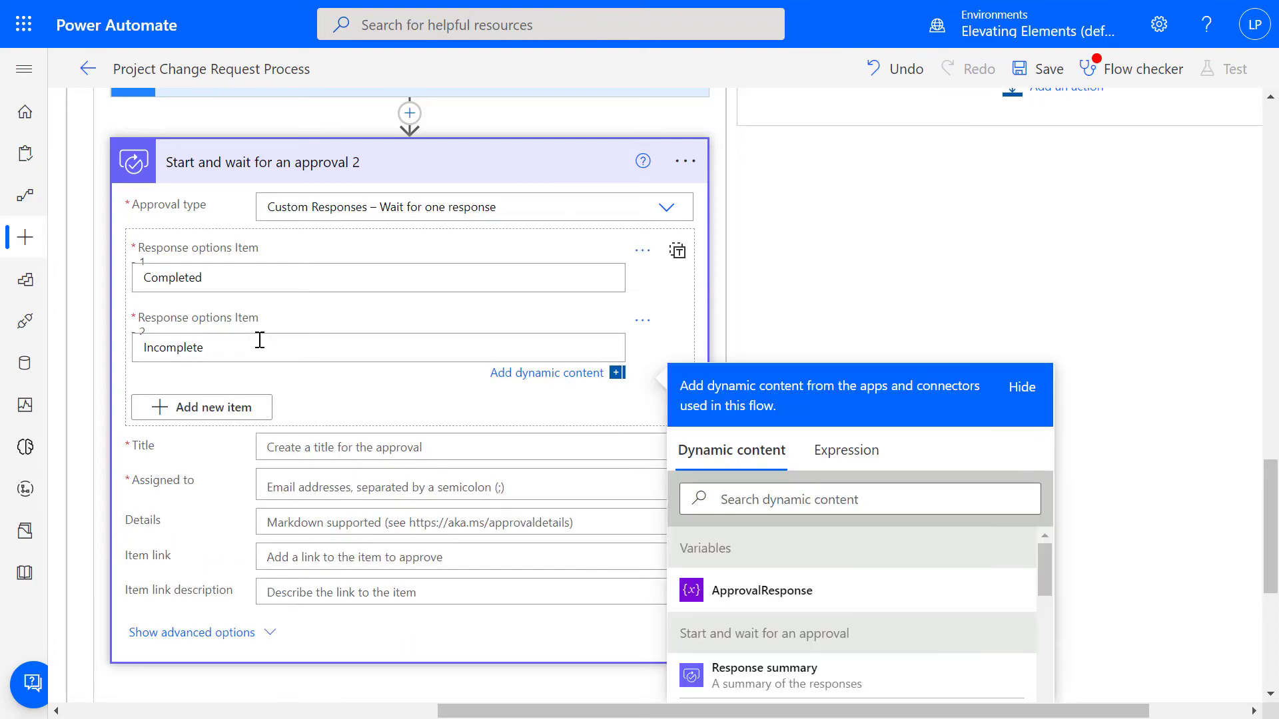
Step: Title the follow-up approval 'Project Change Follow-up' and assign it to the user's Mail
{"action": "key", "text": "Tab"}
{"action": "type", "text": "Project Change Follow-up"}
{"action": "key", "text": "Tab"}
{"action": "left_click", "coordinate": [924, 656]}
{"action": "type", "text": "mai"}
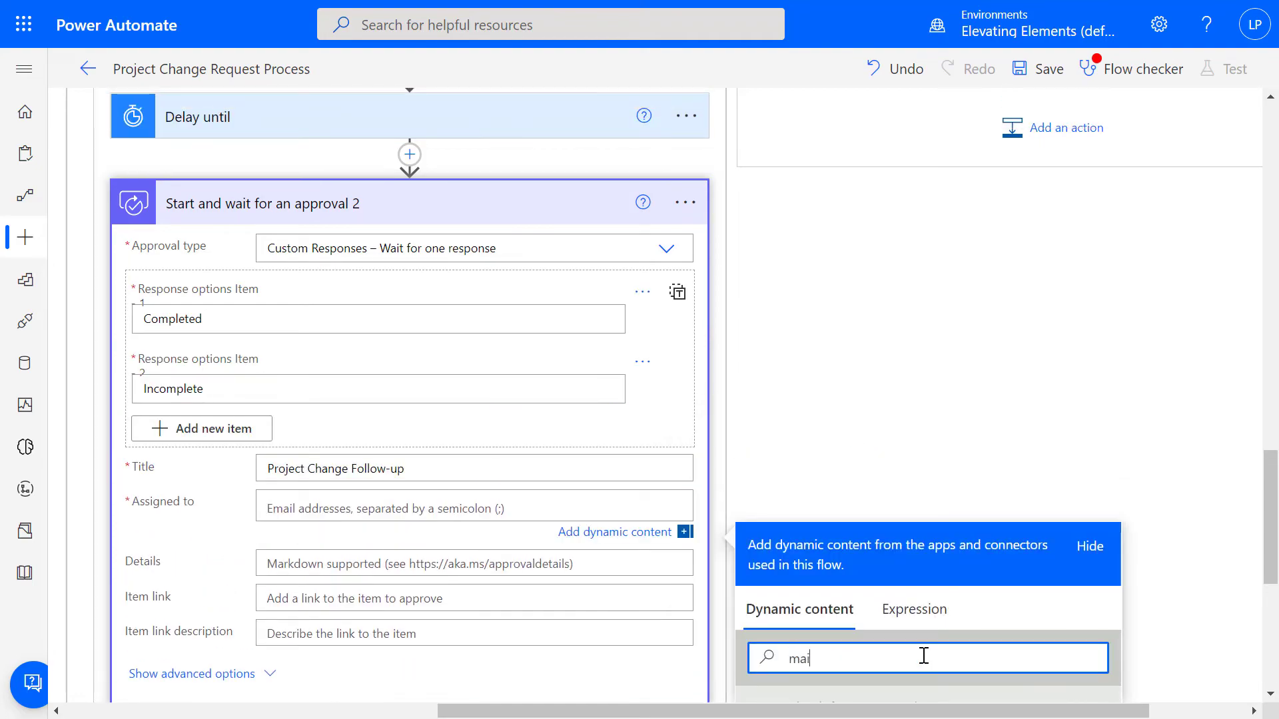
{"action": "type", "text": "l"}
{"action": "scroll", "coordinate": [1272, 548], "scroll_direction": "down", "scroll_amount": 3}
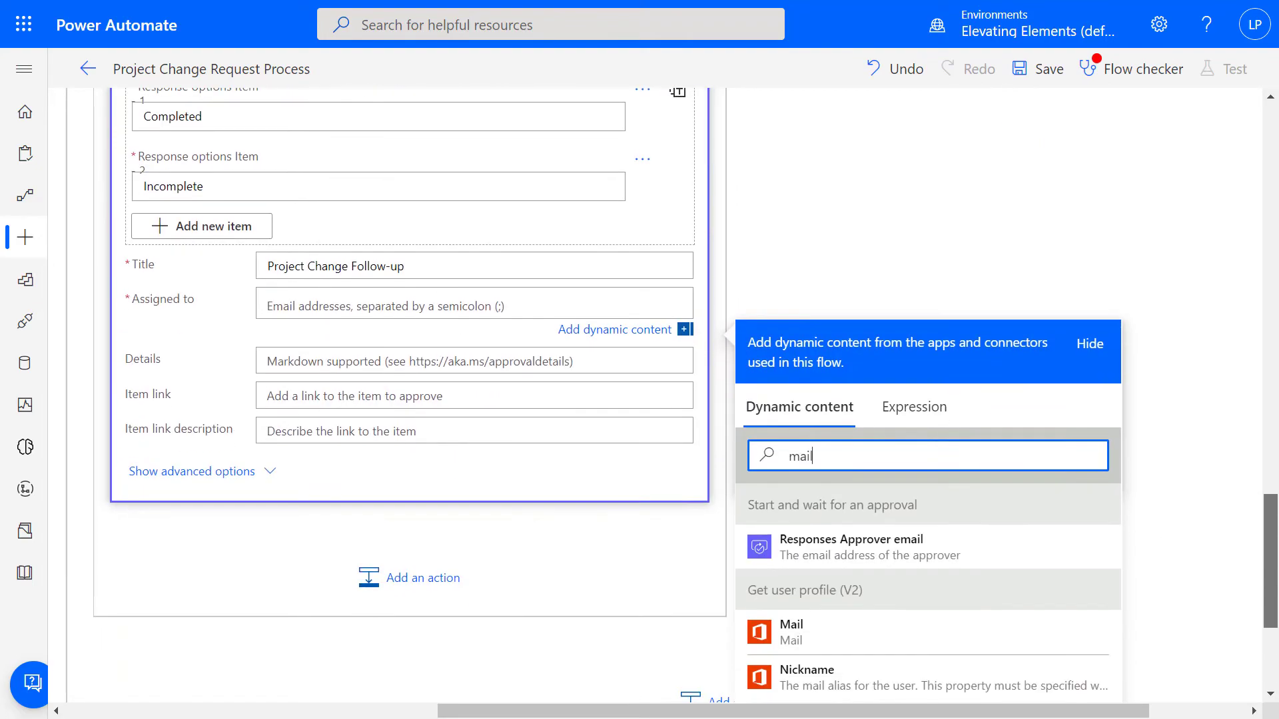
{"action": "left_click", "coordinate": [914, 608]}
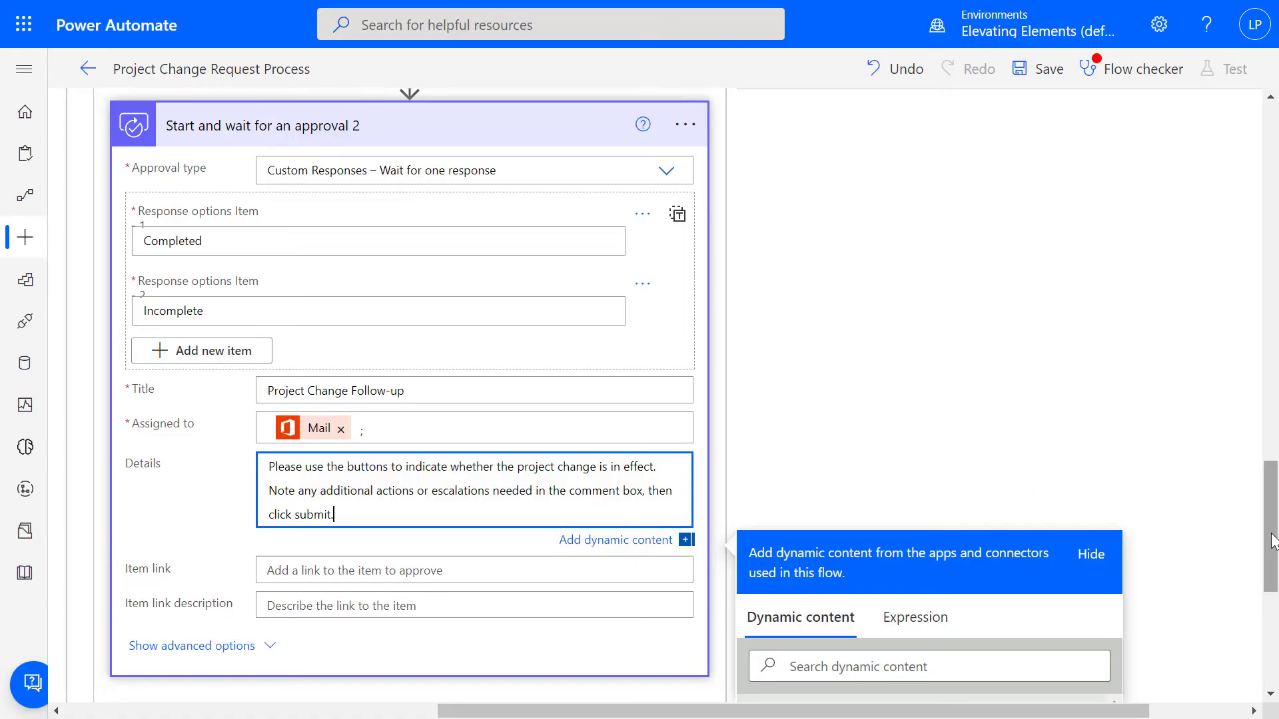
{"action": "left_click_drag", "start_coordinate": [1272, 540], "coordinate": [1273, 634]}
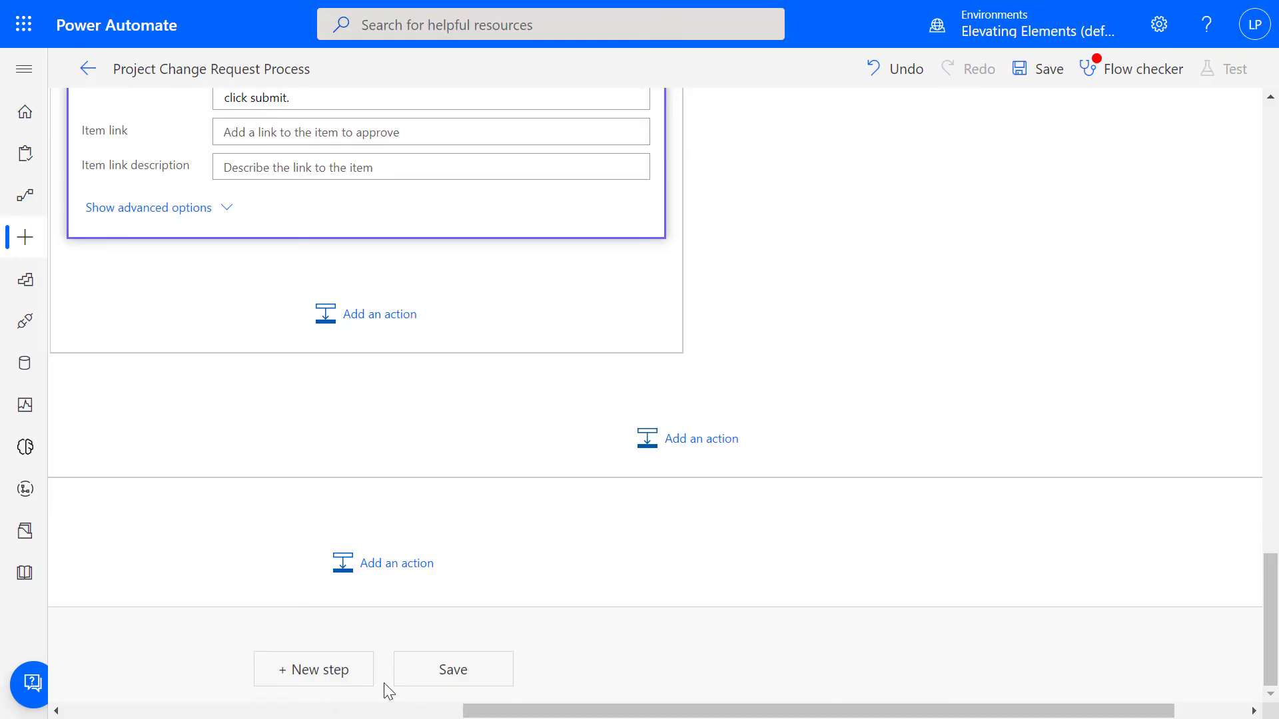
Step: Add an Excel Online Update a row action at the flow's end, then search for Copy file
{"action": "left_click", "coordinate": [319, 669]}
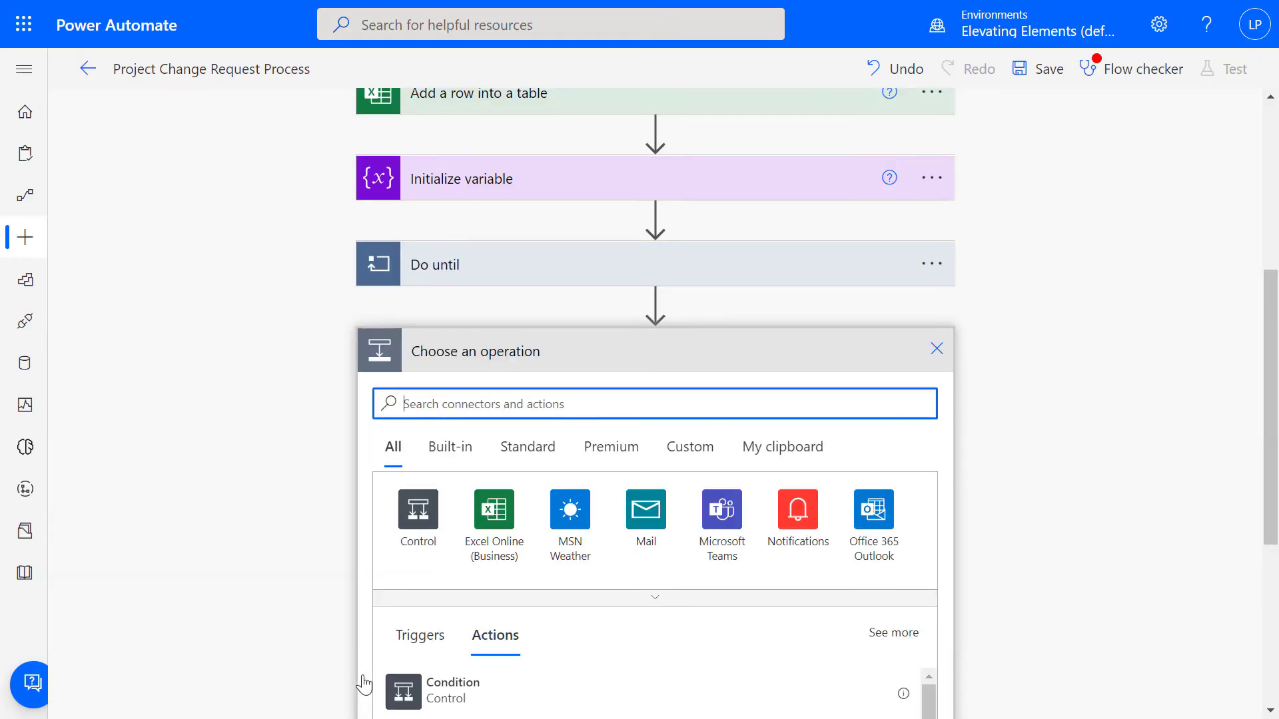
{"action": "type", "text": "update row"}
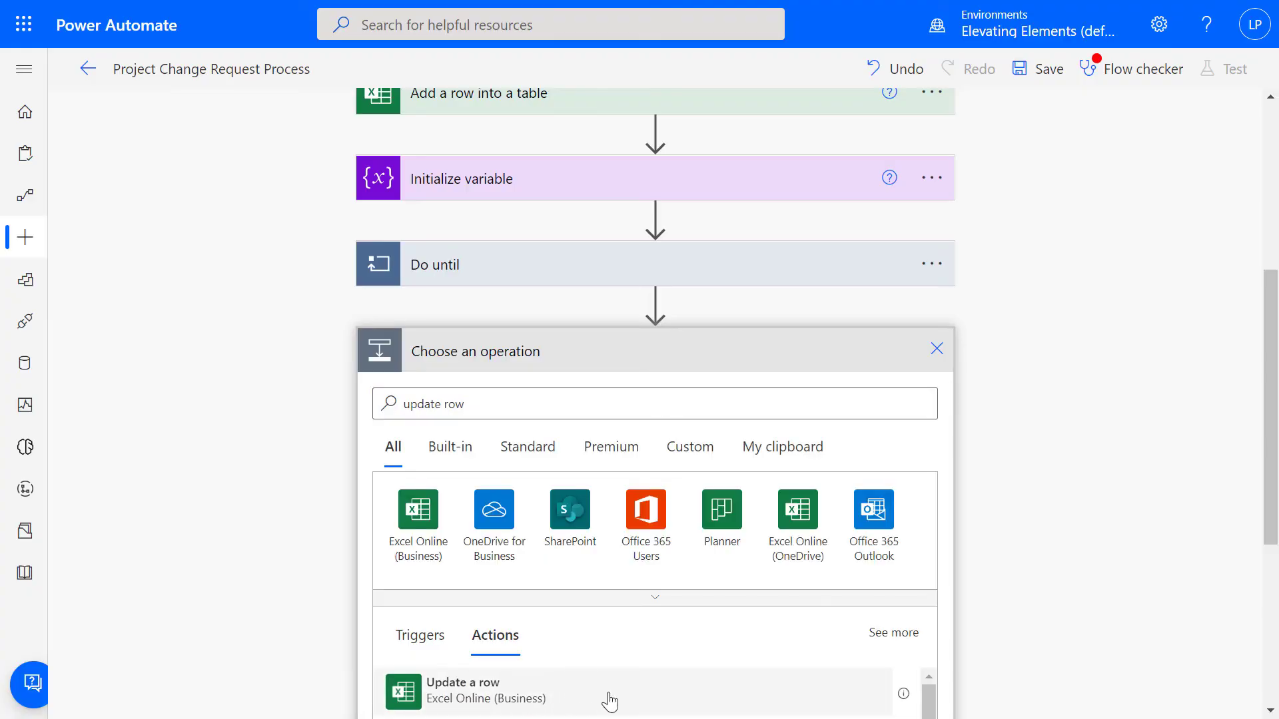
{"action": "left_click", "coordinate": [608, 696]}
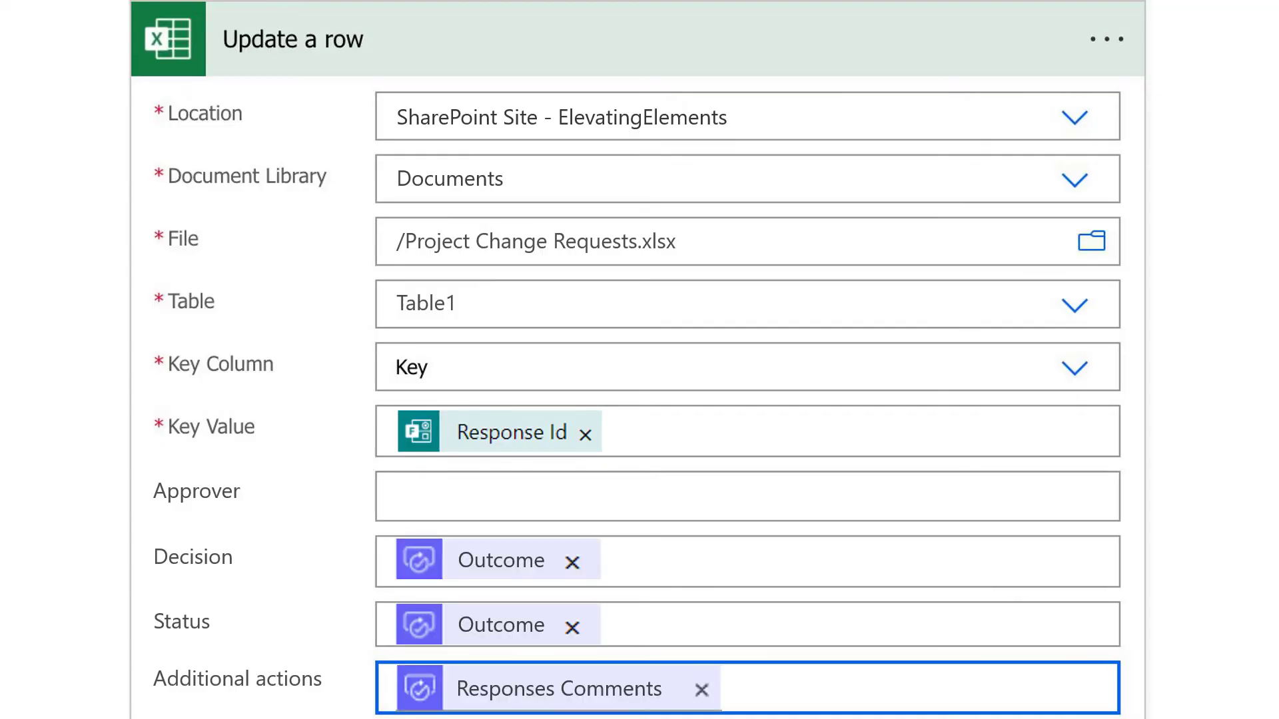
{"action": "type", "text": "copy file"}
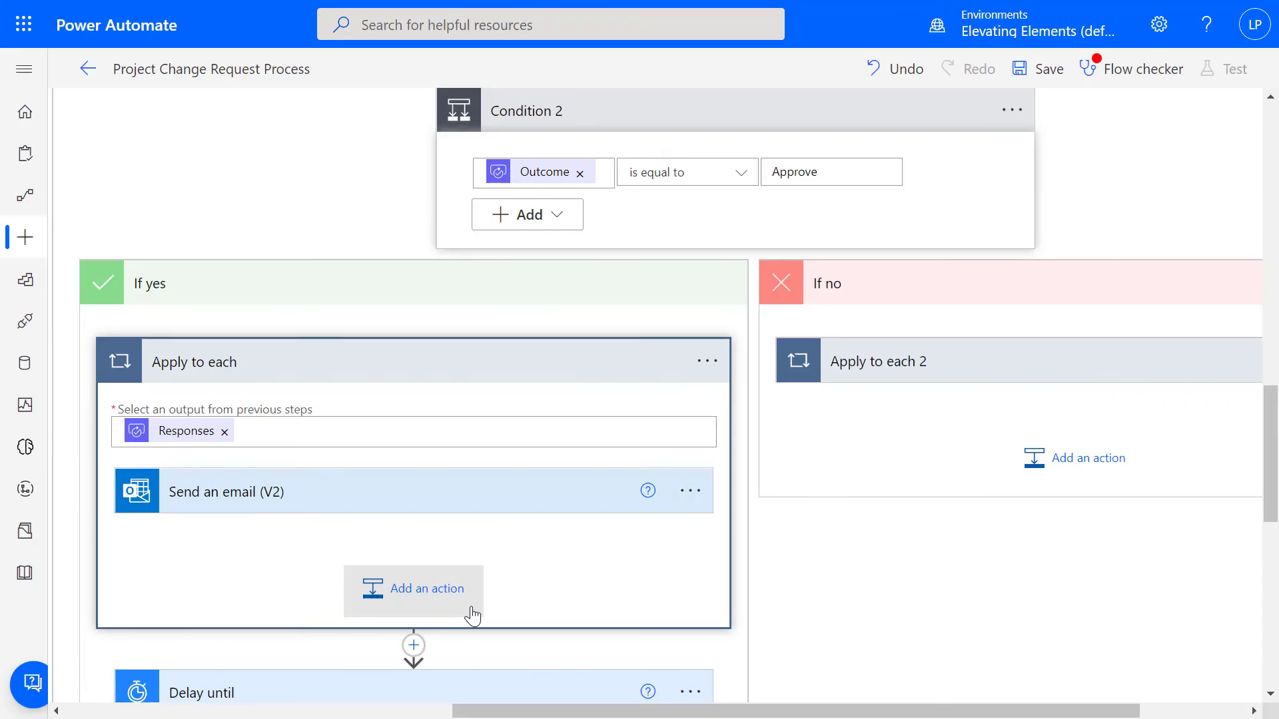
Step: Add an Office 365 Outlook Create event (V4) action after the approval email
{"action": "left_click", "coordinate": [472, 616]}
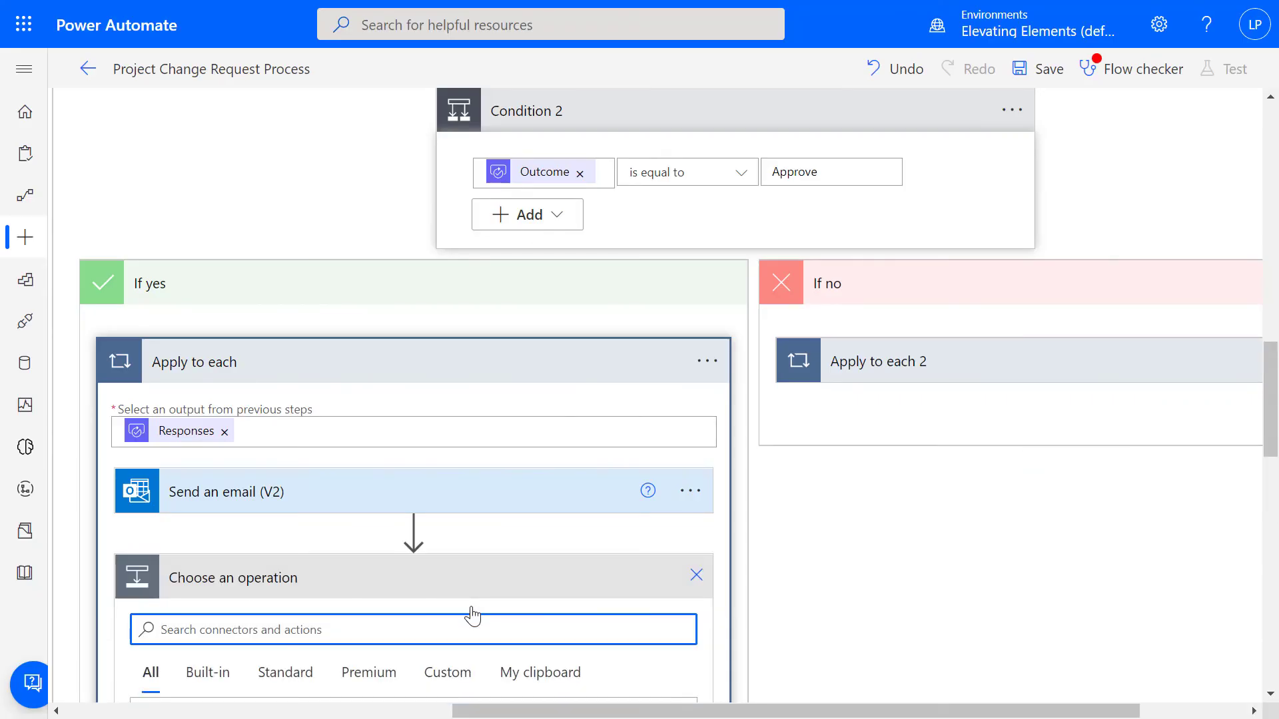
{"action": "type", "text": "create e"}
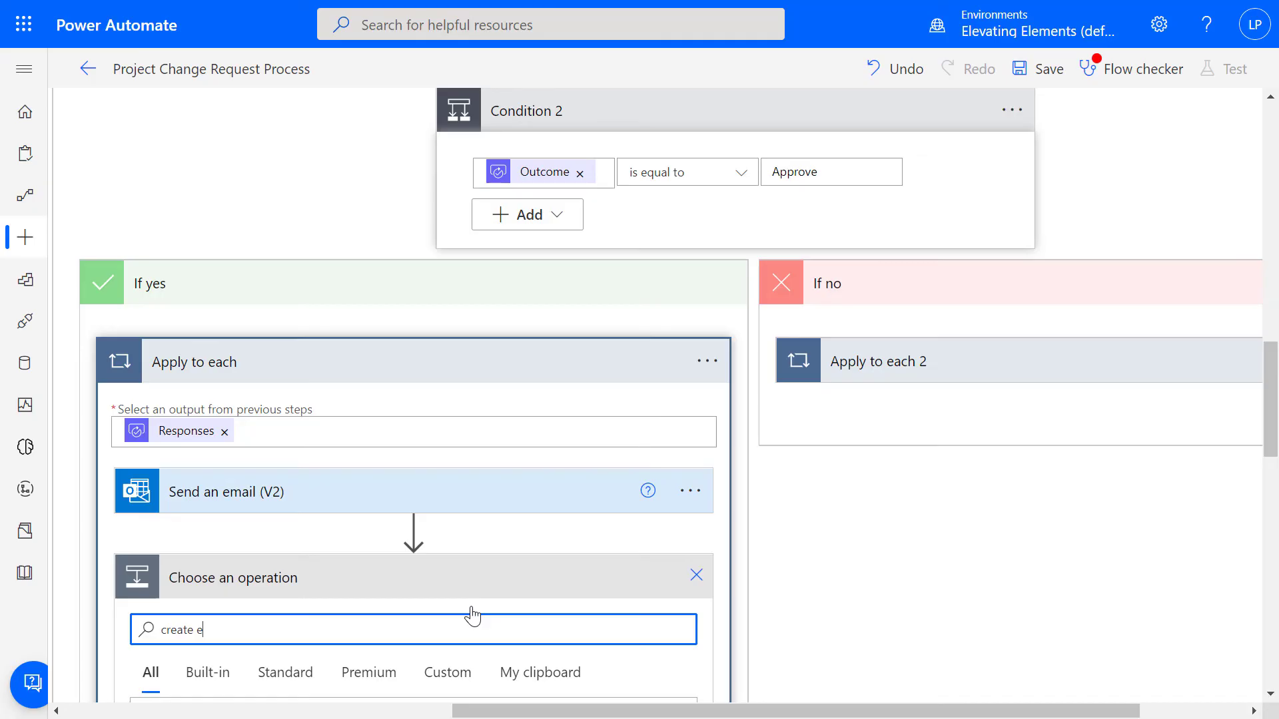
{"action": "type", "text": "vent"}
{"action": "scroll", "coordinate": [1271, 399], "scroll_direction": "down", "scroll_amount": 5}
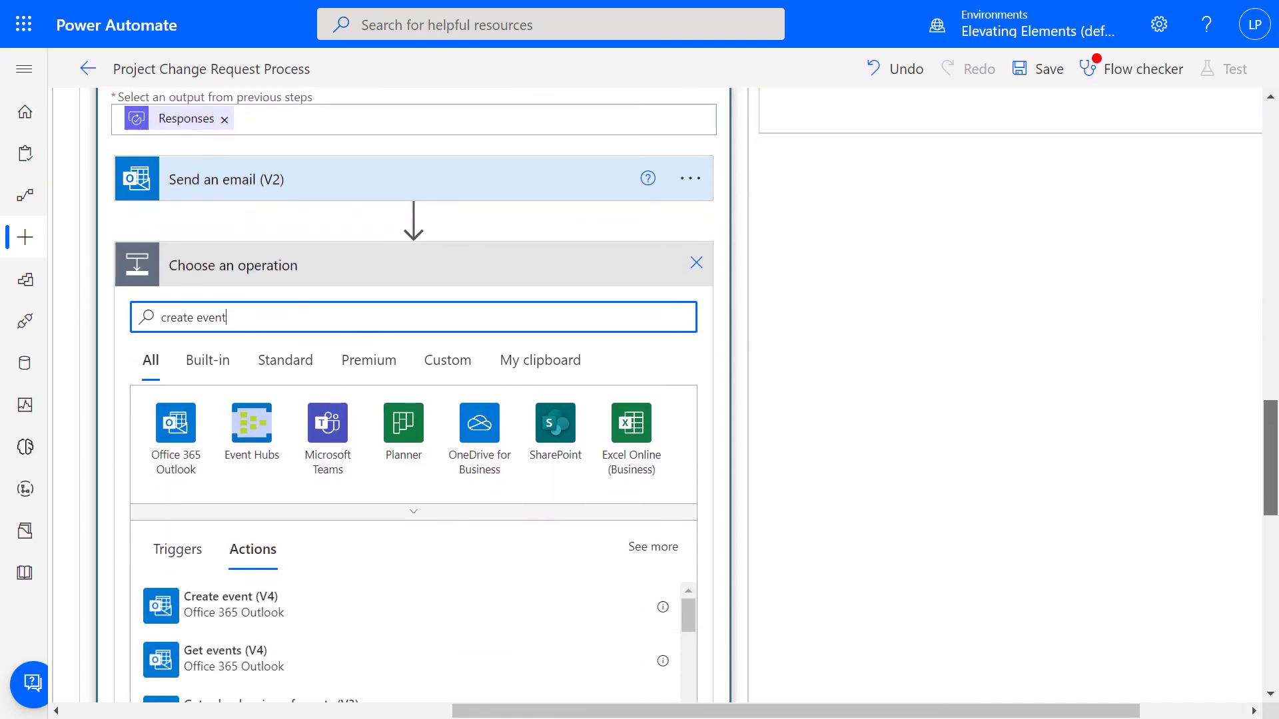
{"action": "left_click", "coordinate": [391, 593]}
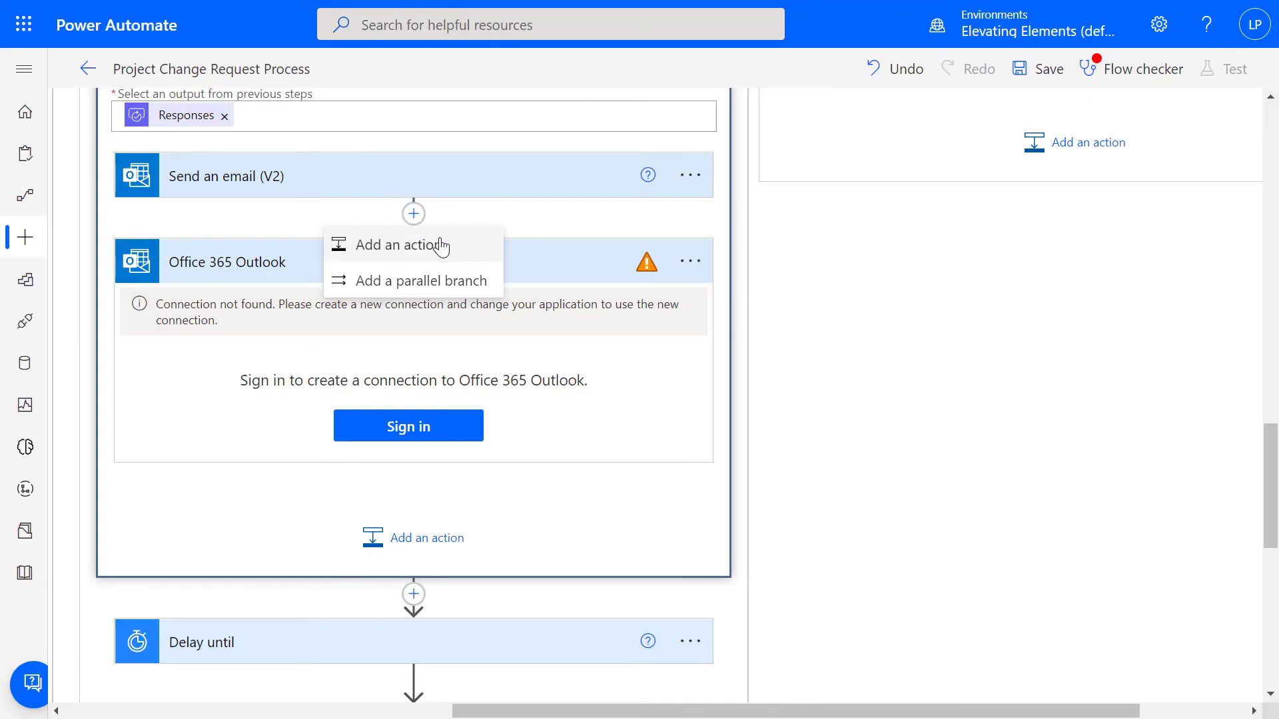
Step: Insert a Convert time zone step before the calendar event and attempt a flow test
{"action": "left_click", "coordinate": [465, 247]}
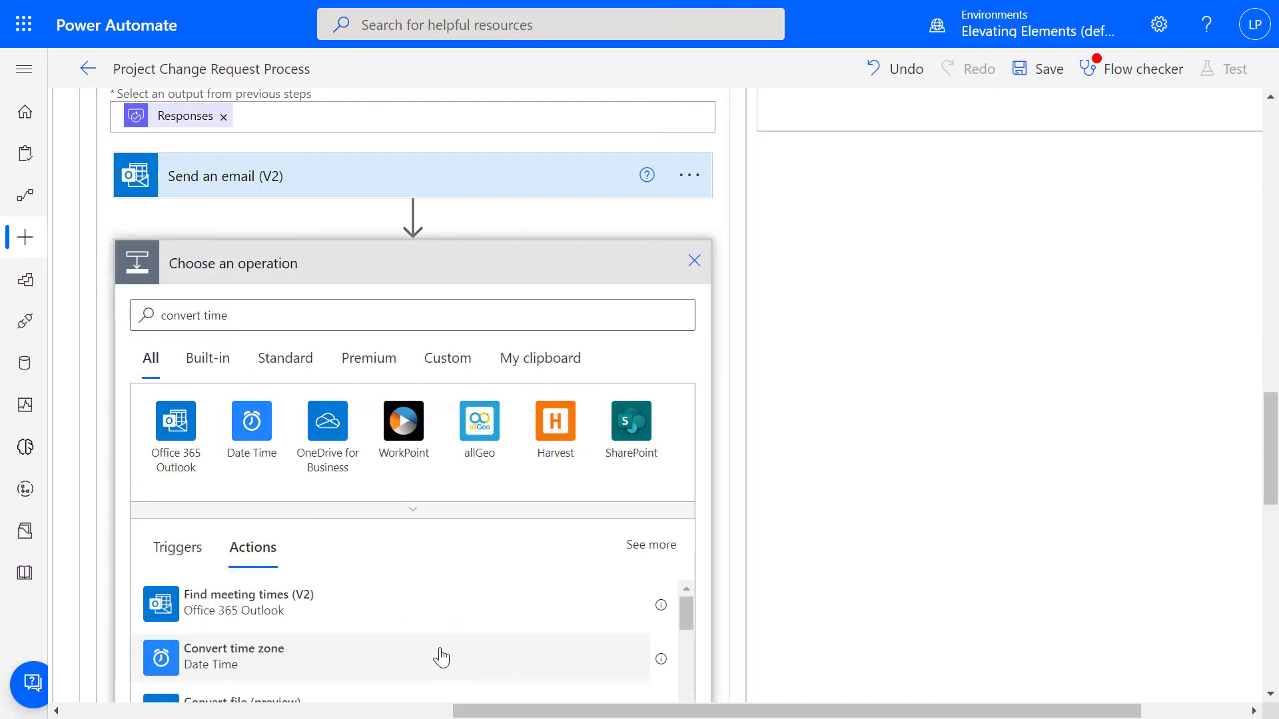
{"action": "left_click", "coordinate": [438, 658]}
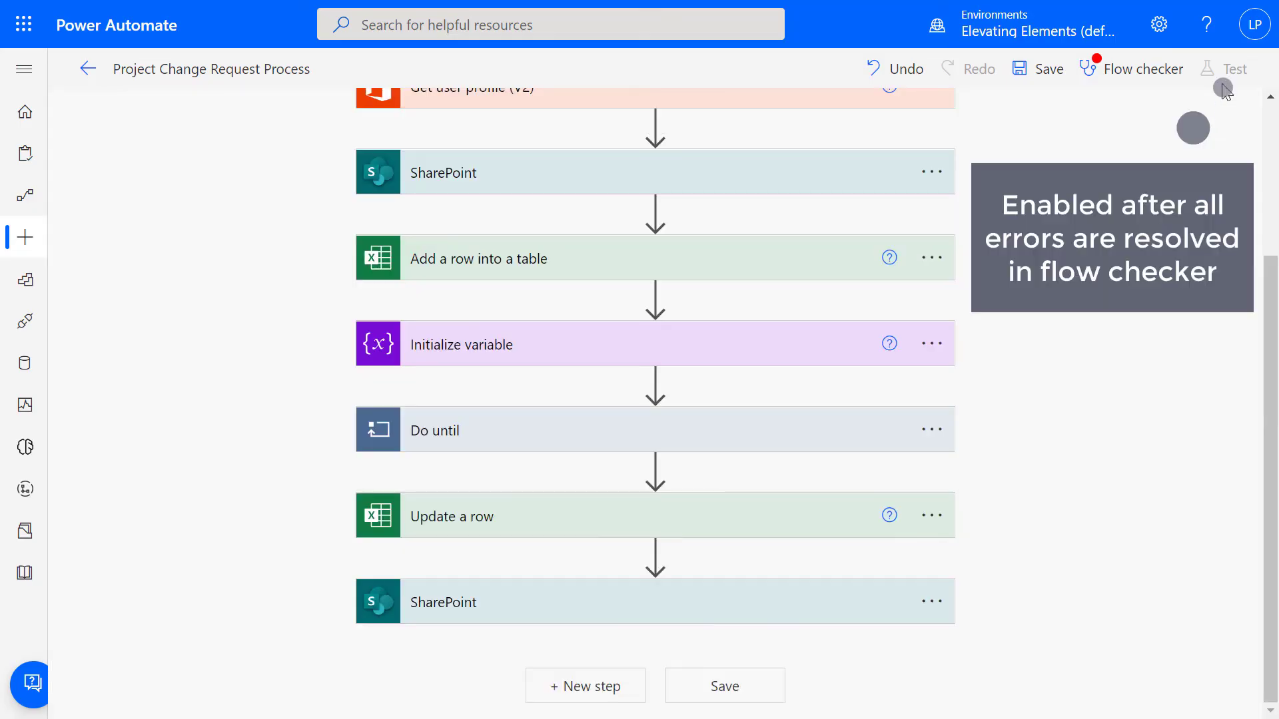
{"action": "left_click", "coordinate": [1234, 79]}
Step: Open the Environments panel from the top bar, showing Elevating Elements (default) as current
{"action": "left_click", "coordinate": [1124, 46]}
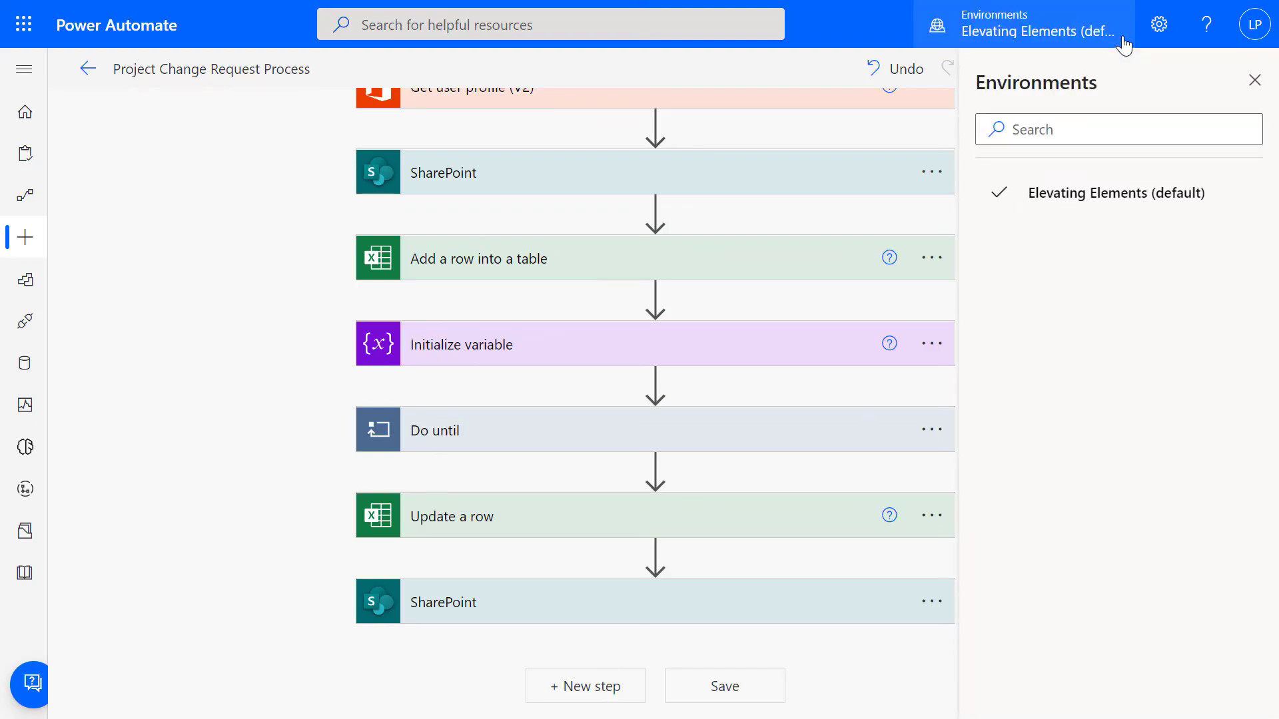